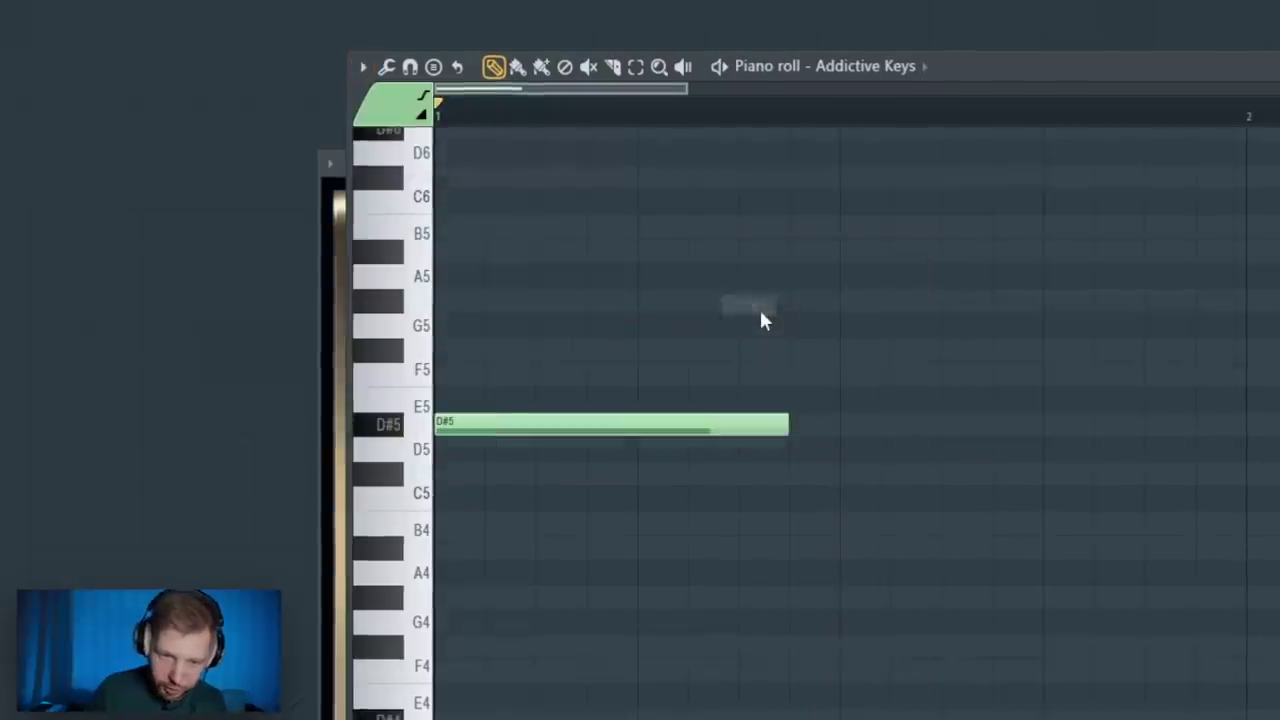
# Step: Add F5, F#5, G#5, A#5, B5 and C#6 notes above D#5 at the start of bar 1, laying out the scale
pyautogui.click(555, 373)
pyautogui.click(550, 348)
pyautogui.click(530, 300)
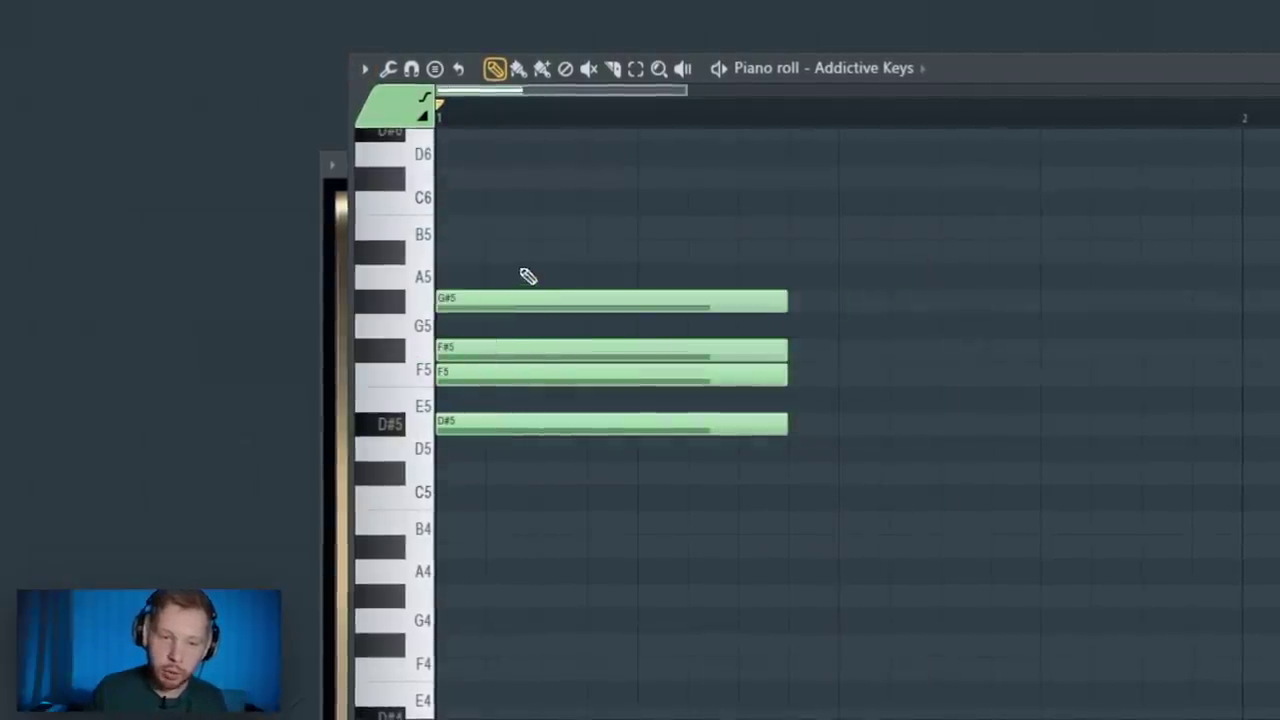
pyautogui.click(525, 251)
pyautogui.click(525, 228)
pyautogui.click(525, 180)
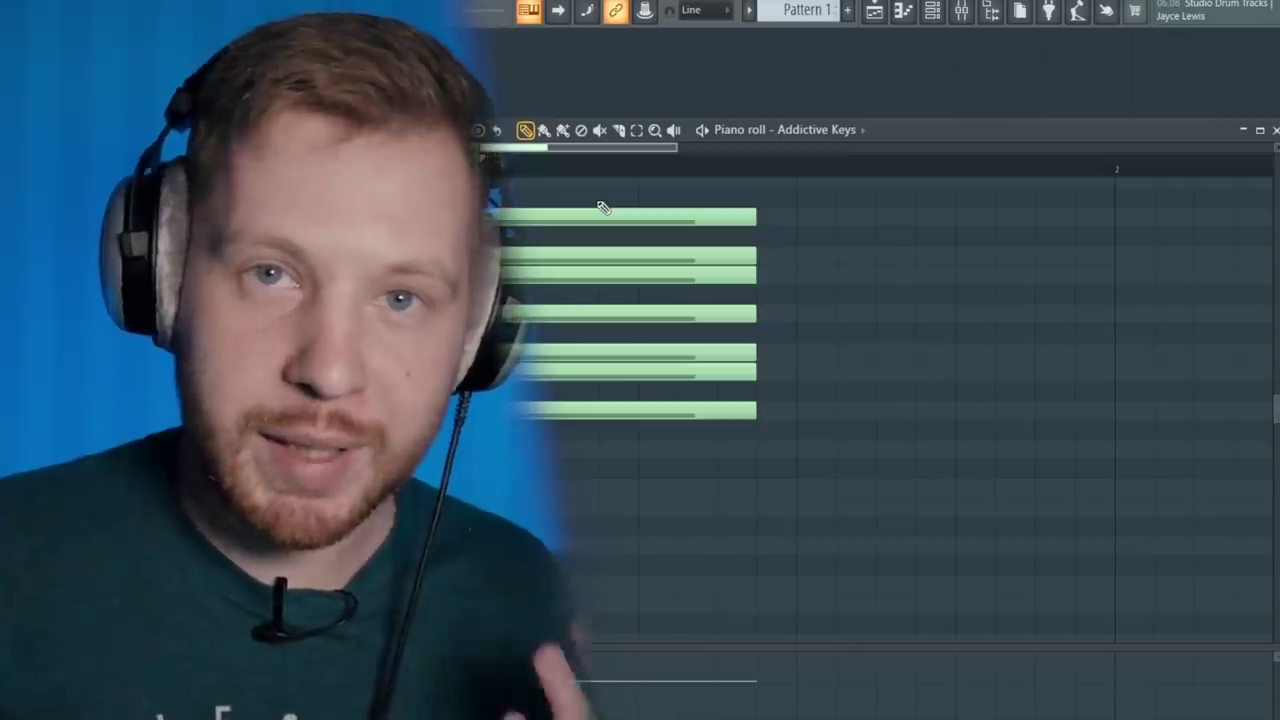
# Step: Delete the six scale notes above D#5
pyautogui.rightClick(603, 215)
pyautogui.rightClick(586, 255)
pyautogui.rightClick(586, 275)
pyautogui.rightClick(586, 313)
pyautogui.rightClick(590, 352)
pyautogui.rightClick(590, 372)
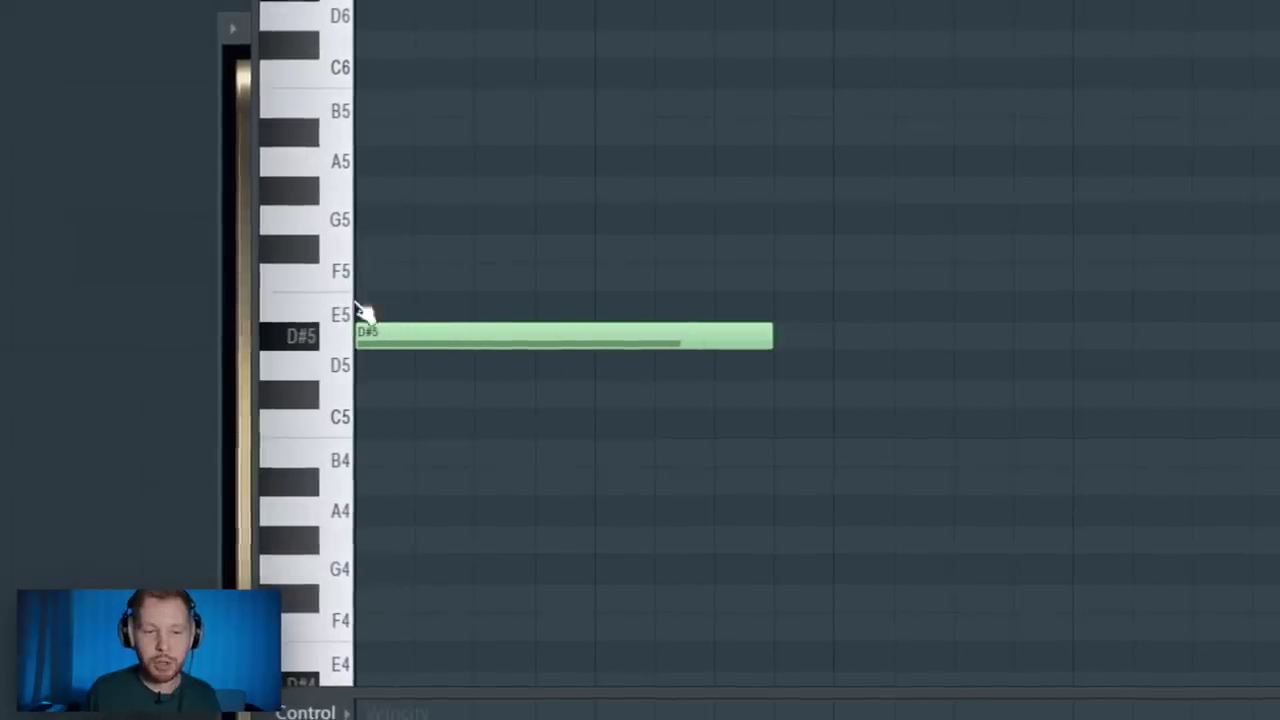
# Step: Add F#5 and A#5 above D#5 to build a triad, and play it
pyautogui.click(403, 252)
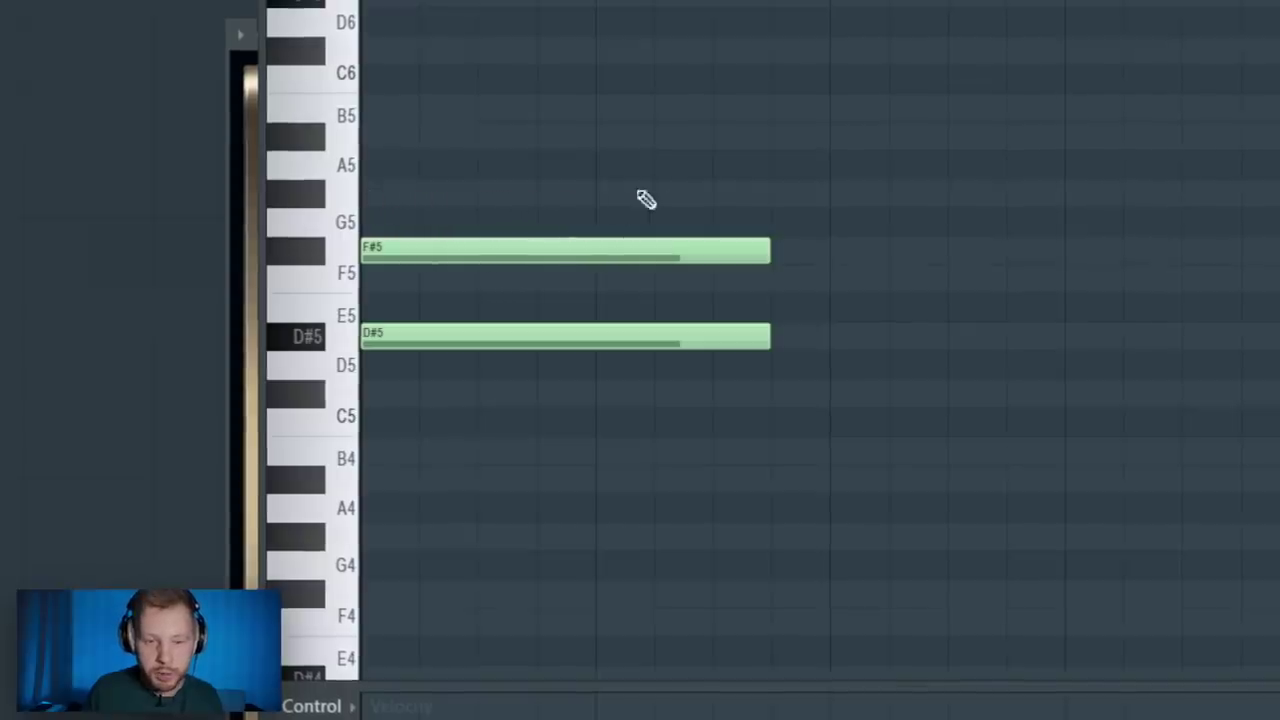
pyautogui.click(510, 140)
pyautogui.press('space')
pyautogui.scroll(-2, 622, 280)
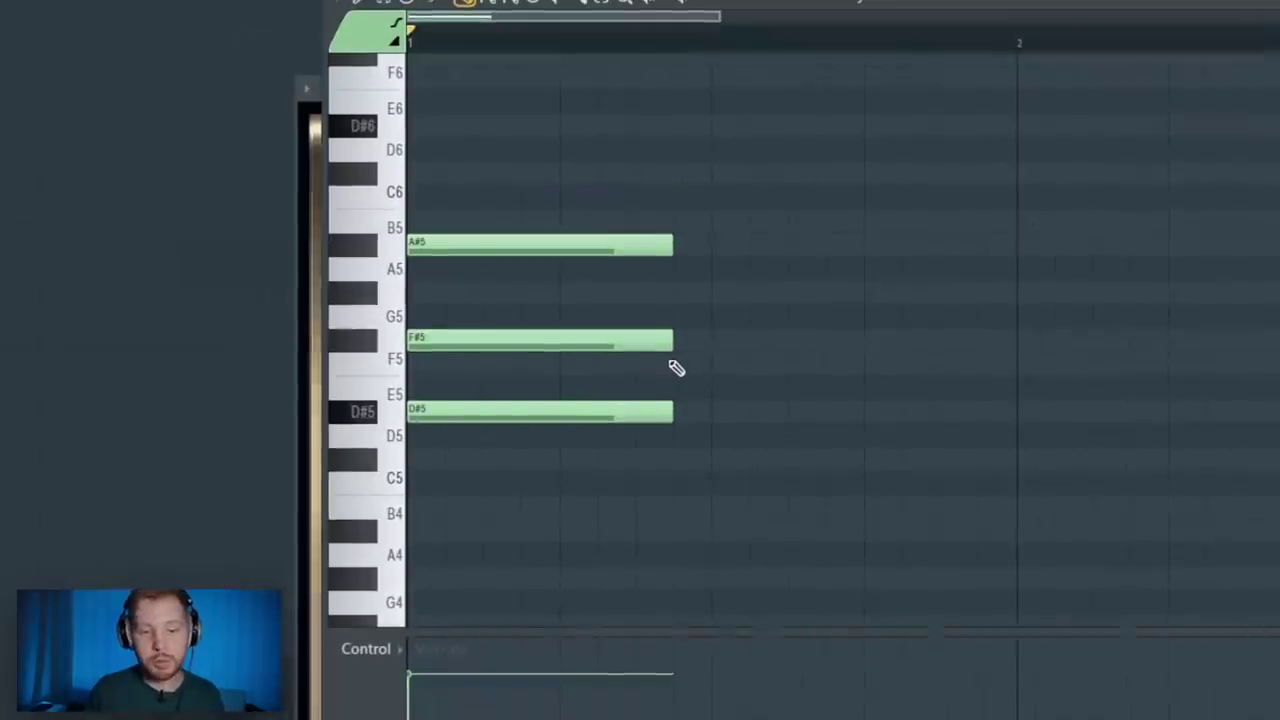
# Step: Raise the chord's F#5 note by one octave to F#6 and clear the selection
pyautogui.keyDown('ctrl'); pyautogui.click(571, 343); pyautogui.keyUp('ctrl')
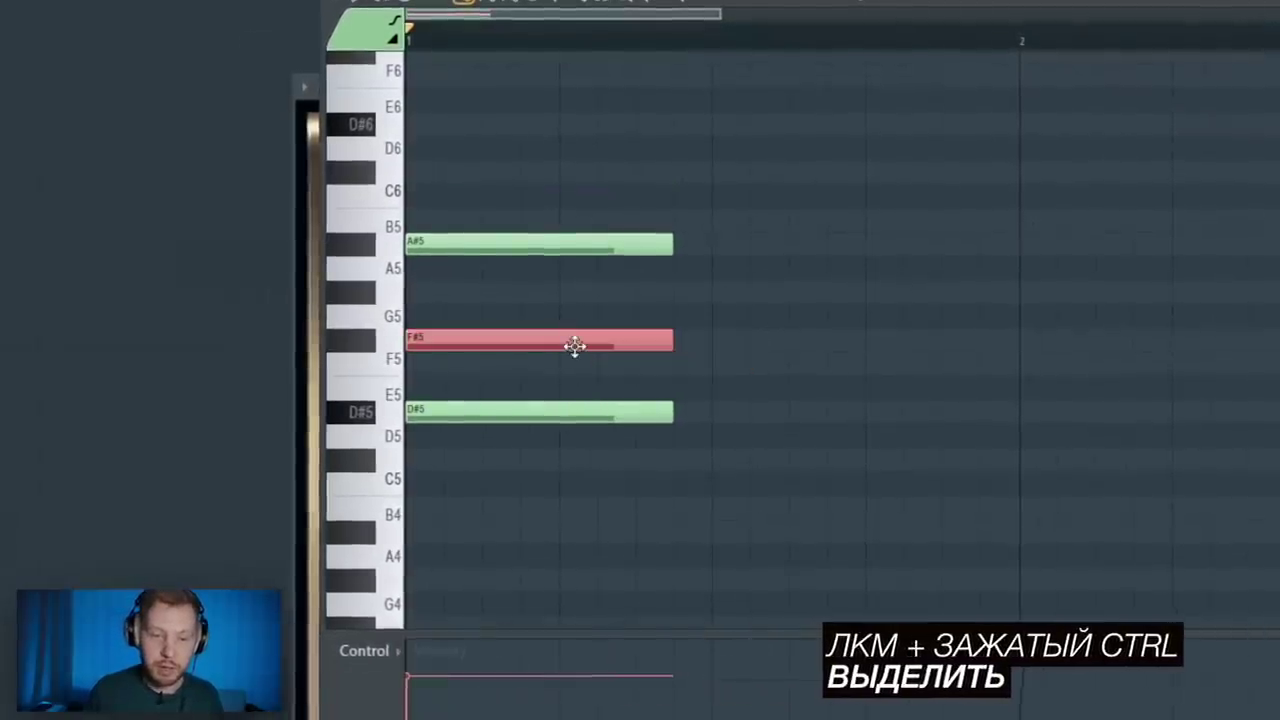
pyautogui.hotkey('ctrl', 'Up')
pyautogui.hotkey('ctrl', 'd')
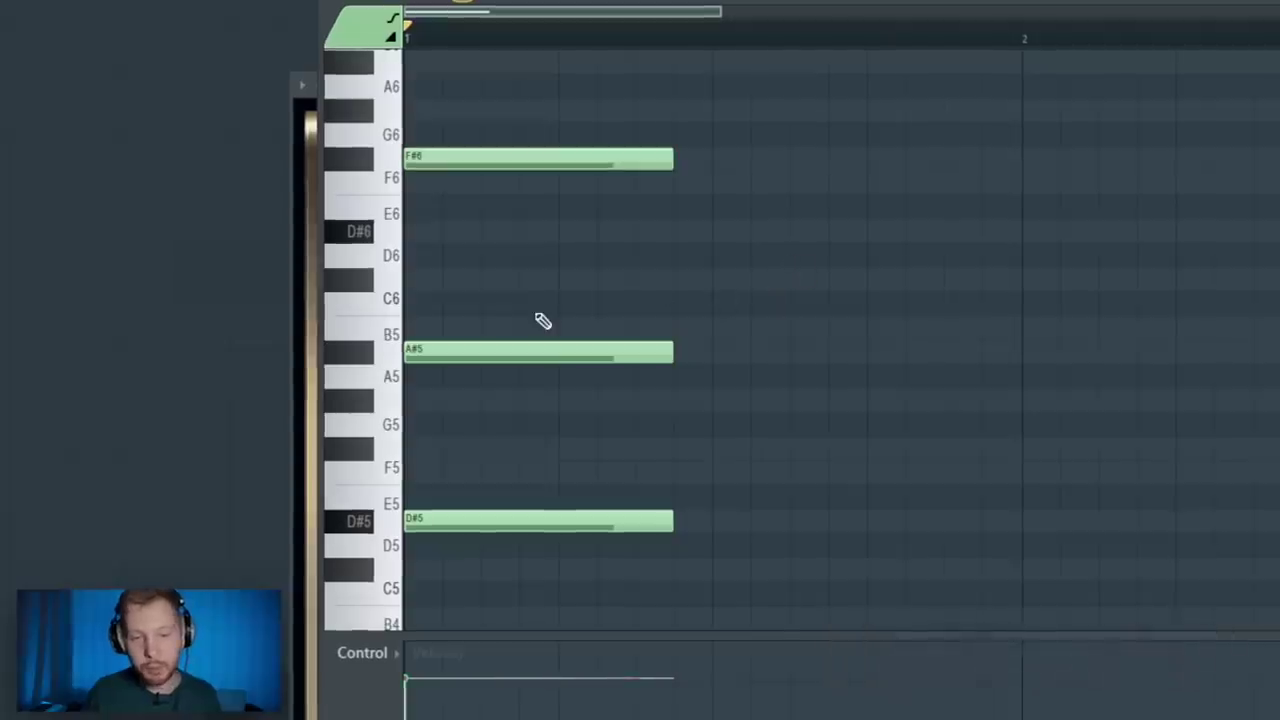
# Step: Add D#6 and A#6 notes at the start of bar 1 to widen the chord
pyautogui.click(460, 231)
pyautogui.moveTo(460, 231); pyautogui.dragTo(403, 234)
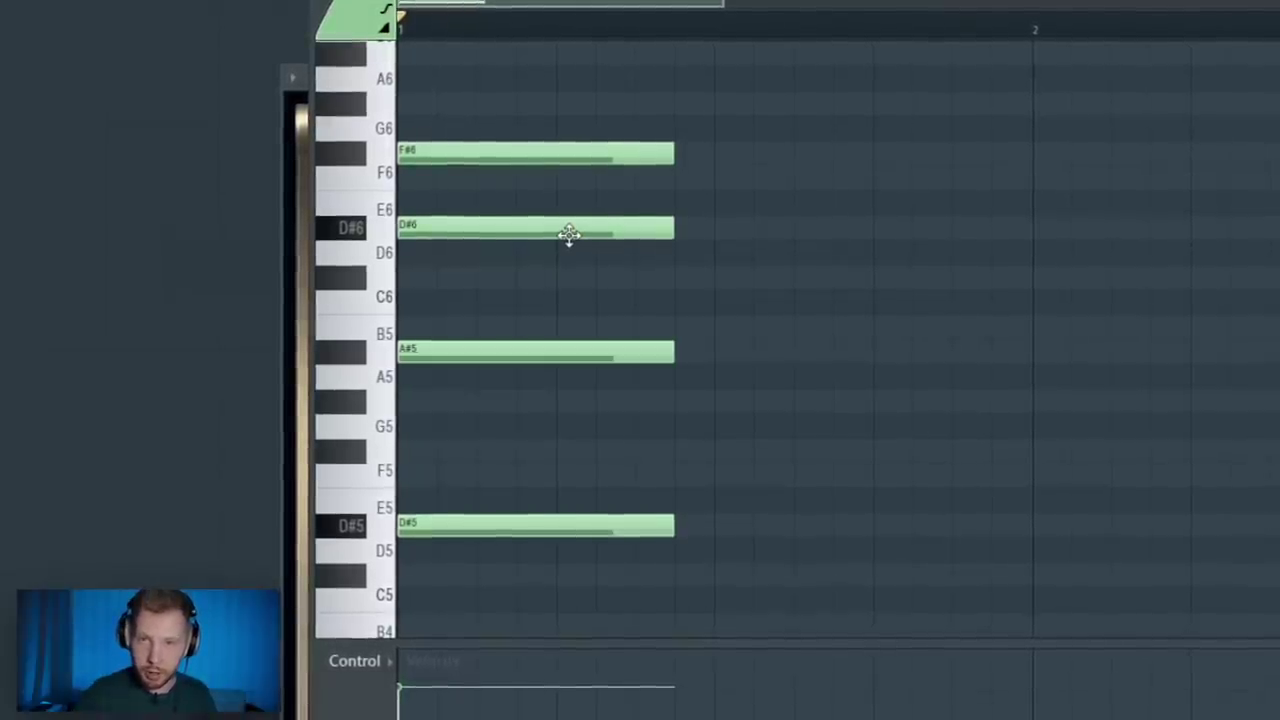
pyautogui.scroll(3, 568, 233)
pyautogui.moveTo(537, 125); pyautogui.dragTo(403, 125)
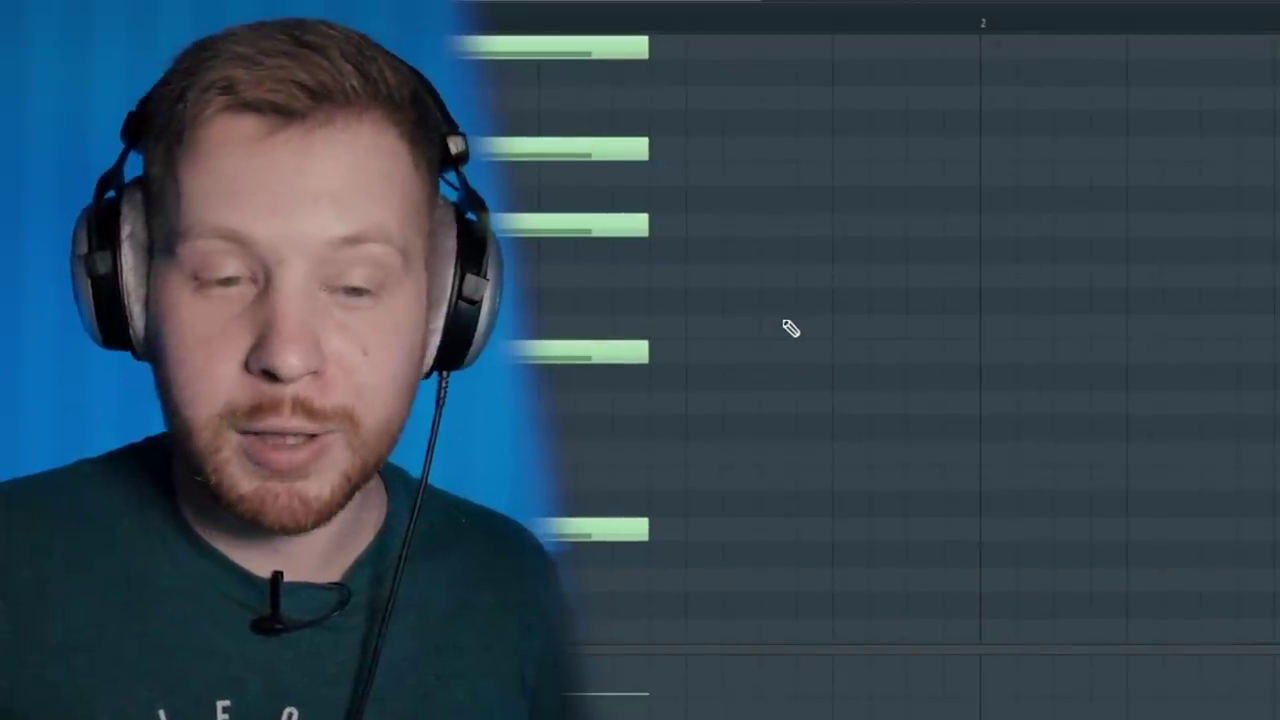
# Step: Move all five chord notes to the start of bar 3 as a reference
pyautogui.moveTo(777, 563); pyautogui.dragTo(463, 26)
pyautogui.moveTo(470, 357); pyautogui.dragTo(1030, 357)
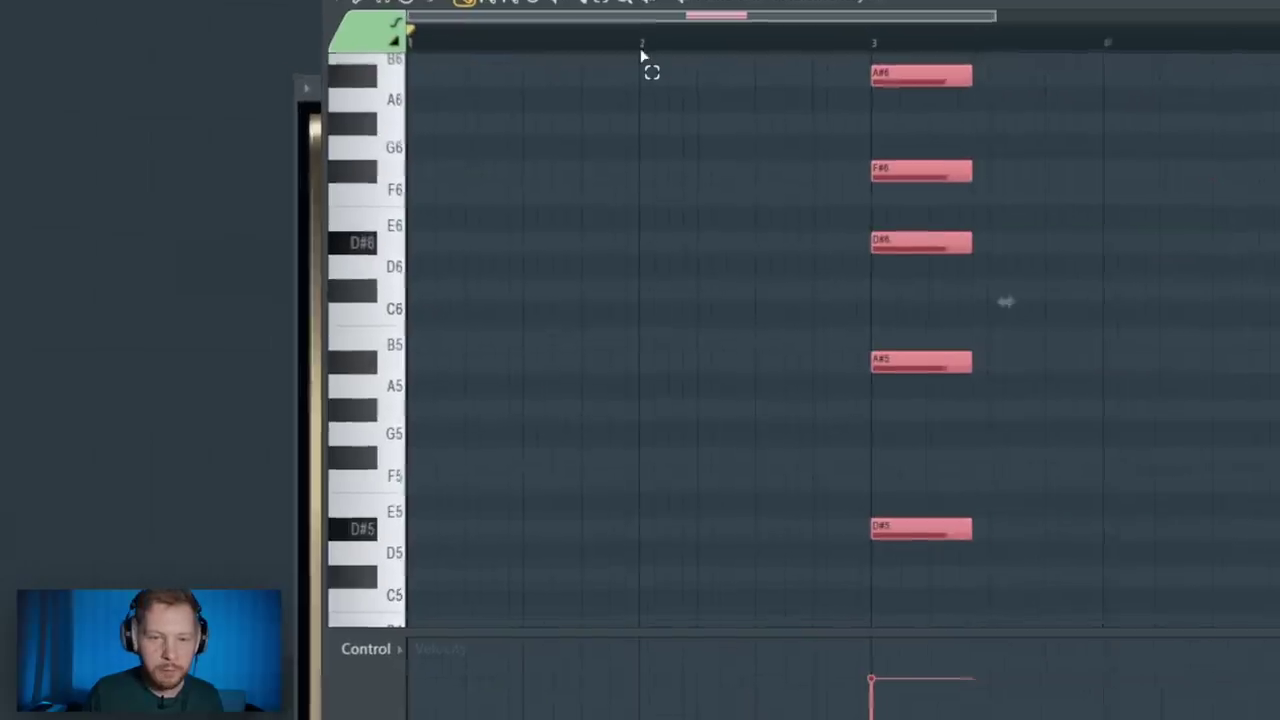
# Step: Set bar 1 as the loop region and place a D#5 note lasting the whole bar
pyautogui.moveTo(640, 46); pyautogui.dragTo(441, 60)
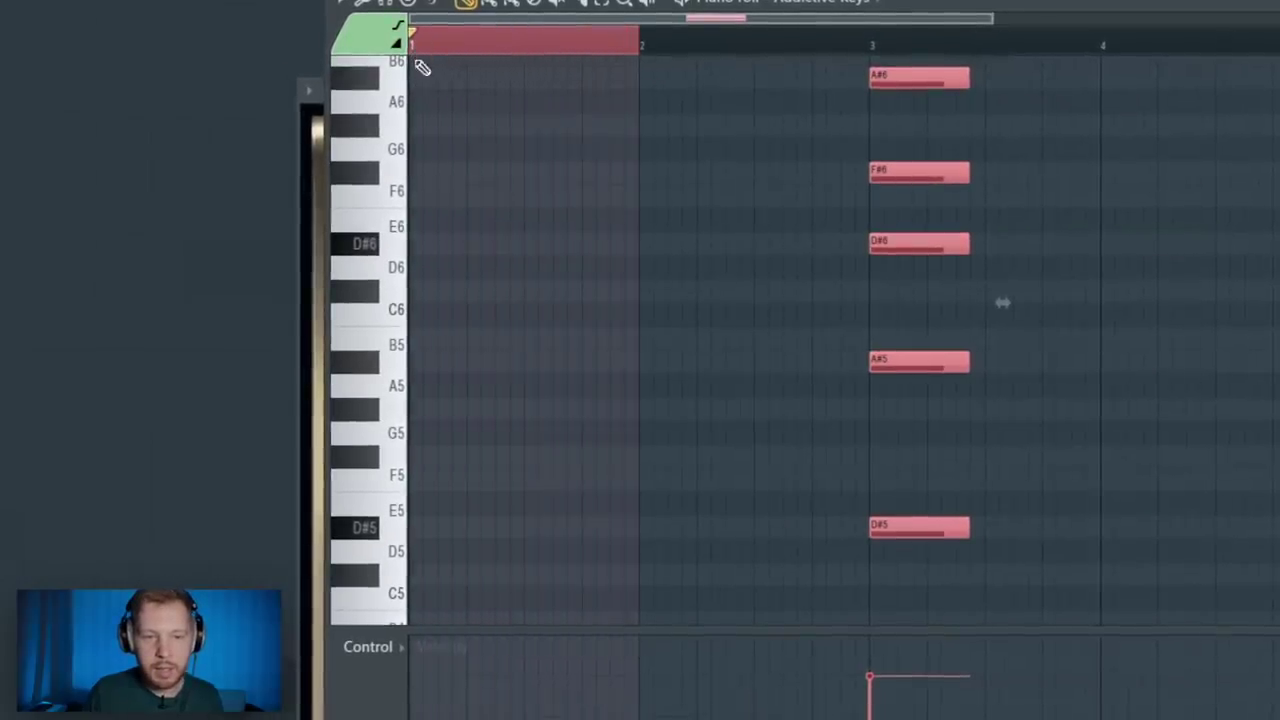
pyautogui.click(420, 530)
pyautogui.moveTo(506, 530); pyautogui.dragTo(623, 528)
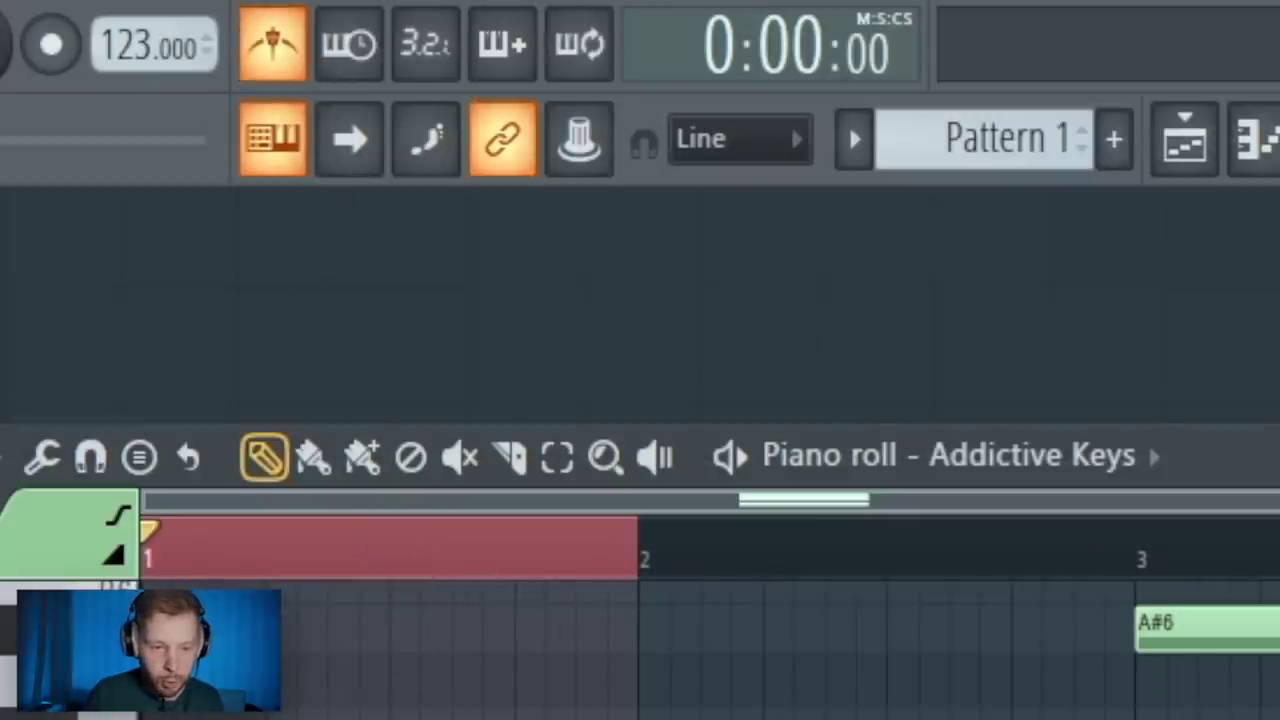
# Step: Try a rising arpeggio of one-bar A#5, D#6 and F#6 notes starting on beats 2, 3 and 4, and play it
pyautogui.click(443, 263)
pyautogui.moveTo(503, 263); pyautogui.dragTo(511, 214)
pyautogui.click(502, 151)
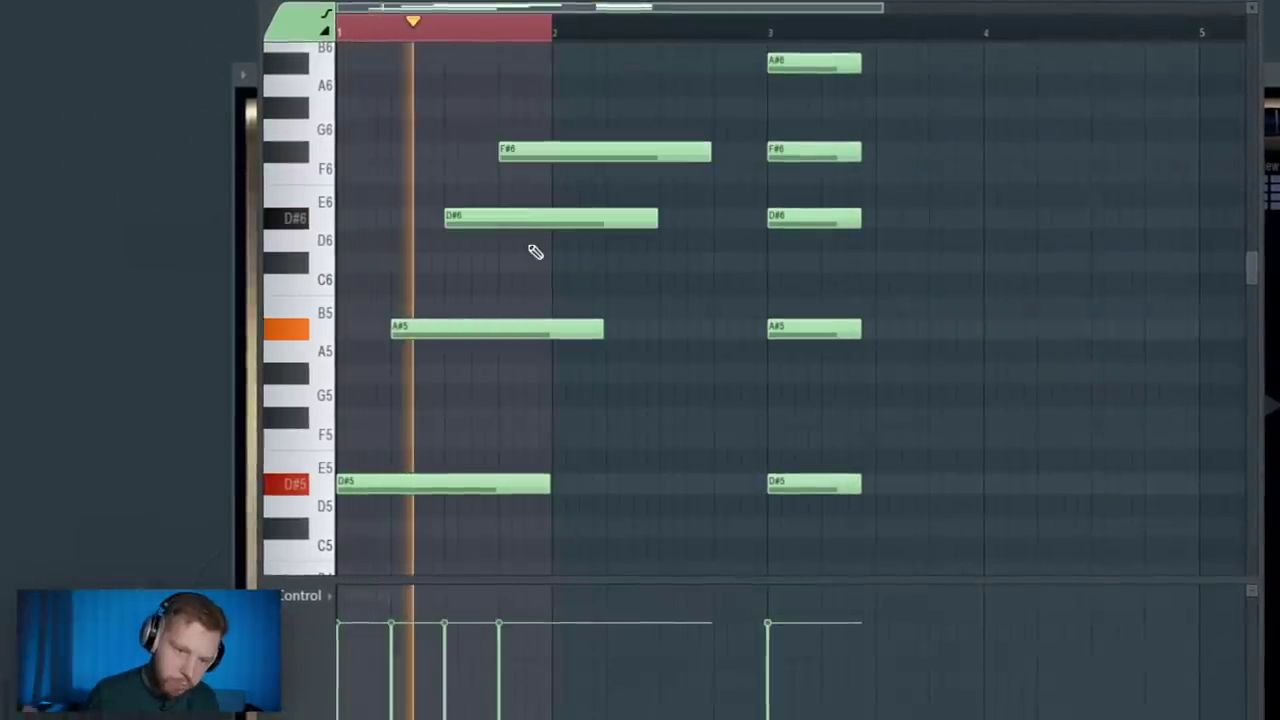
pyautogui.press('space')
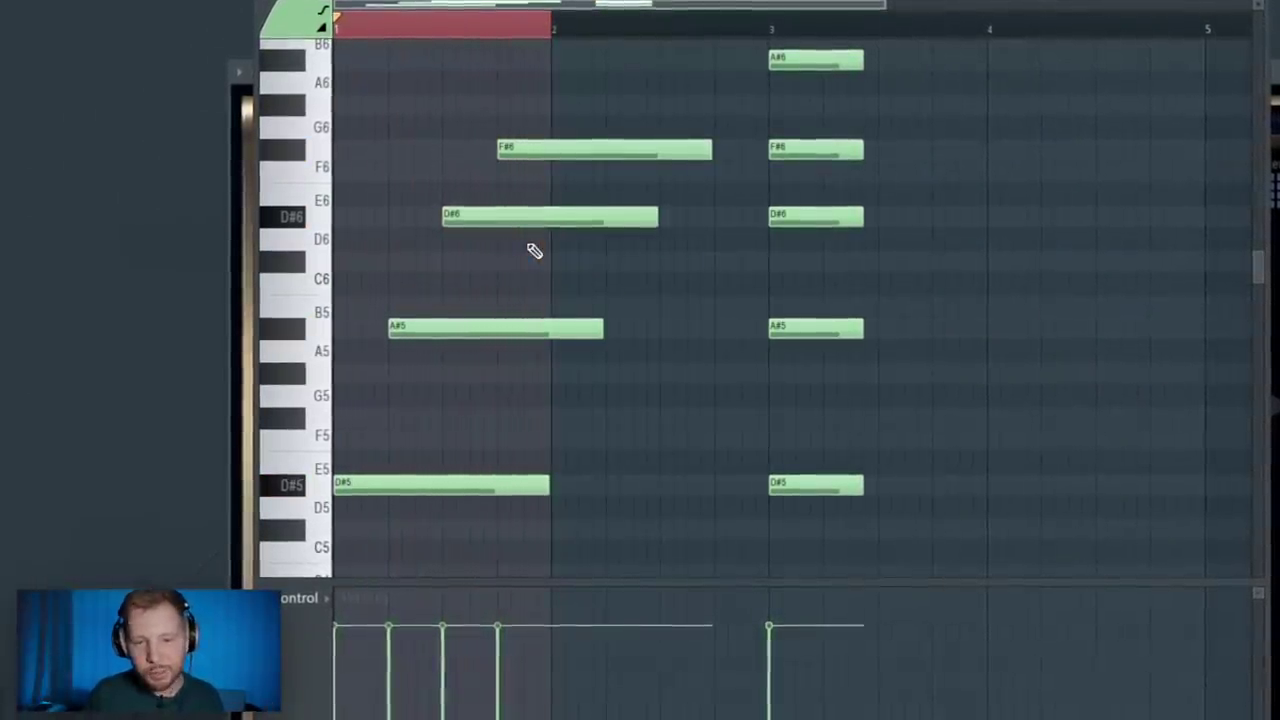
# Step: Delete the staggered A#5, D#6 and F#6 notes, keeping the D#5 bass note in bar 1
pyautogui.moveTo(674, 94); pyautogui.dragTo(560, 303)
pyautogui.click(603, 126)
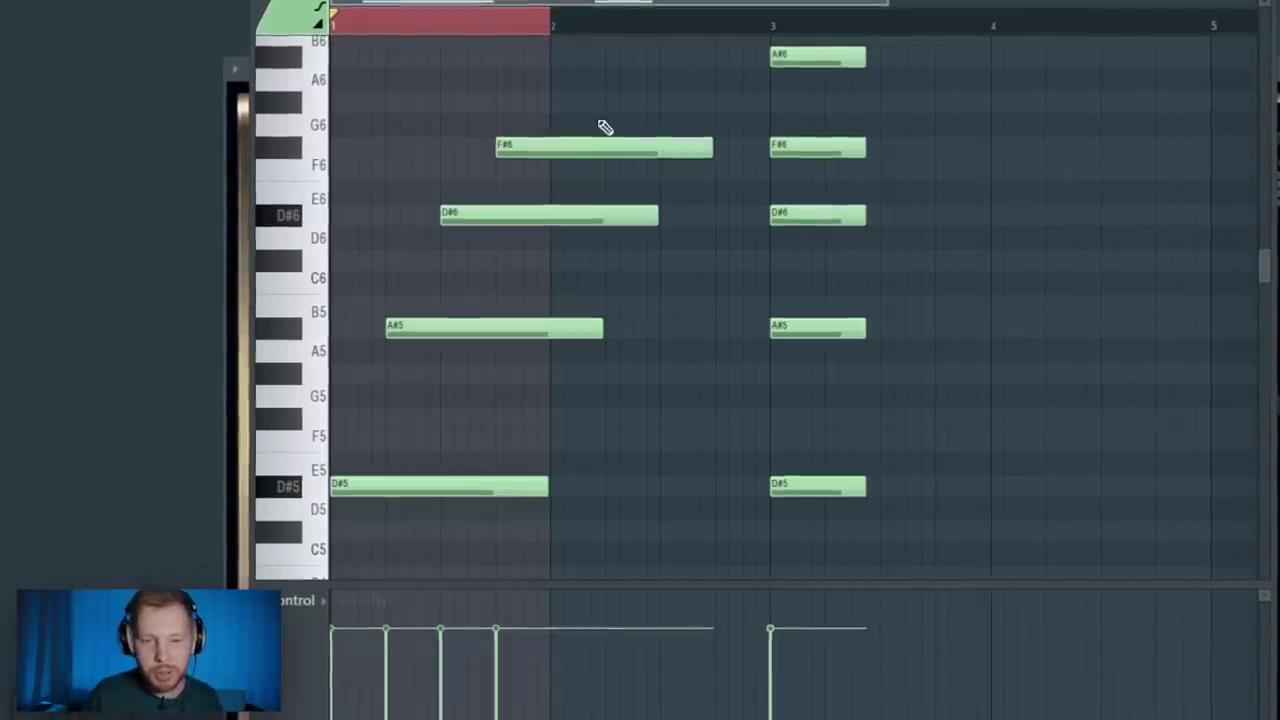
pyautogui.rightClick(607, 147)
pyautogui.rightClick(575, 215)
pyautogui.rightClick(522, 328)
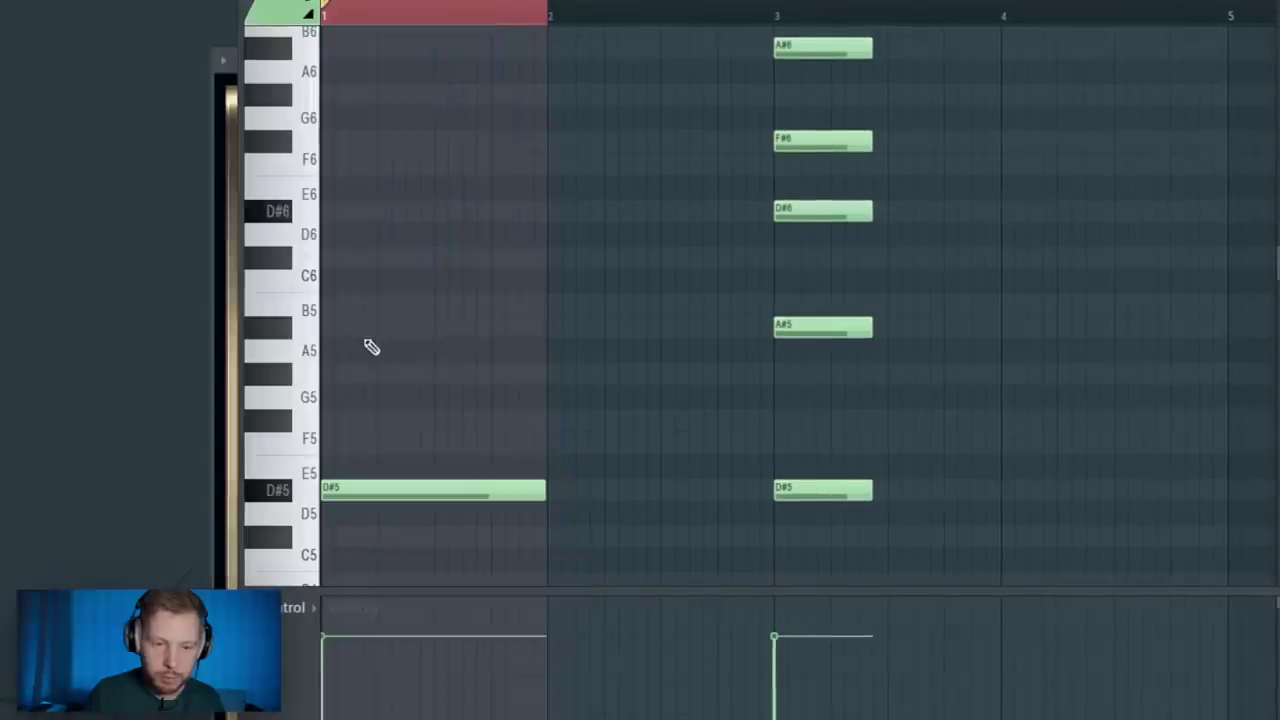
# Step: Place four short A#5 notes in bar 1, one on the offbeat of each beat
pyautogui.click(355, 328)
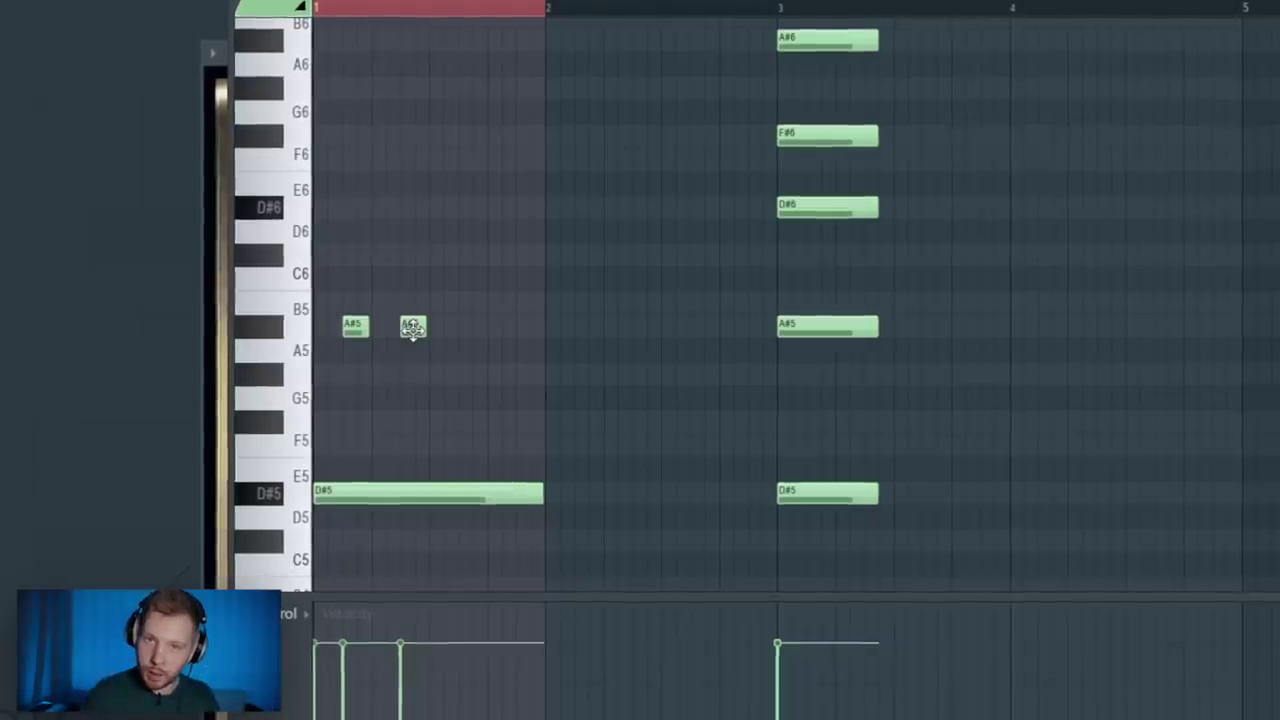
pyautogui.moveTo(490, 316); pyautogui.dragTo(352, 327)
pyautogui.moveTo(452, 336); pyautogui.dragTo(466, 336)
pyautogui.click(492, 375)
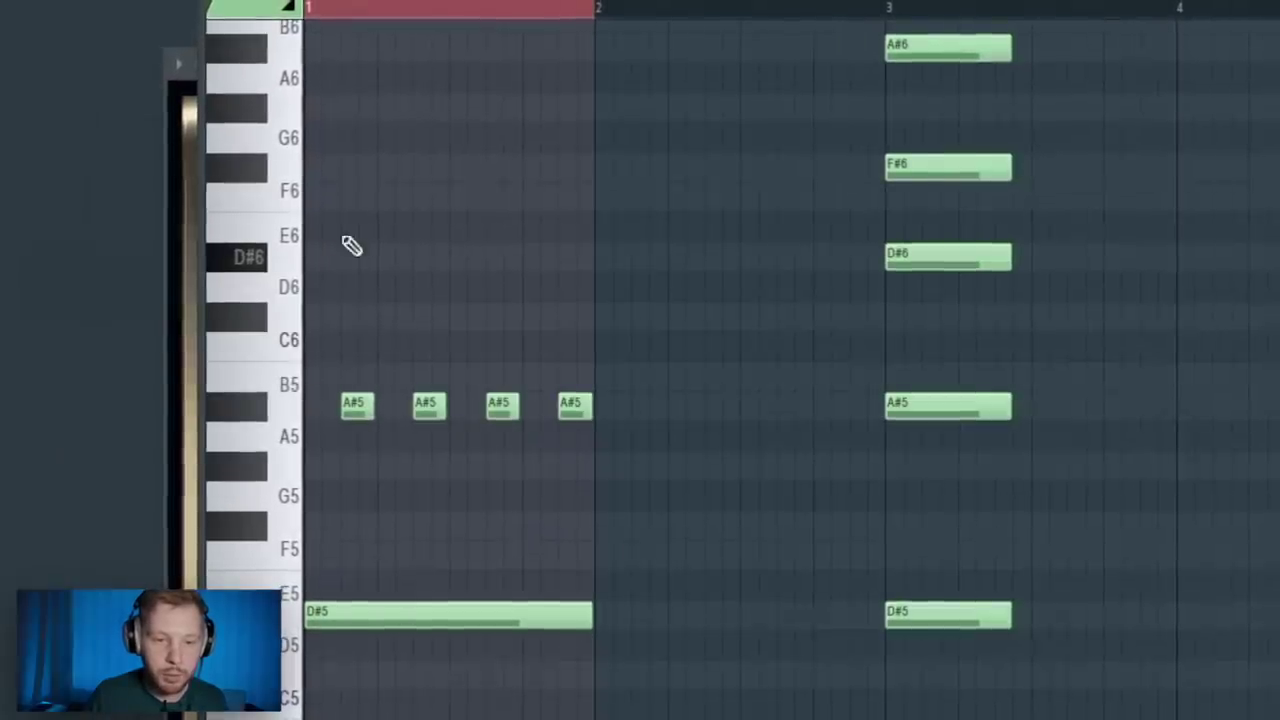
# Step: Add short F#6, A#6 and F#6 notes on beats 2, 3 and 4 of bar 1, and play the loop
pyautogui.click(392, 168)
pyautogui.click(462, 106)
pyautogui.moveTo(462, 97); pyautogui.dragTo(462, 40)
pyautogui.click(540, 168)
pyautogui.scroll(2, 743, 466)
pyautogui.press('space')
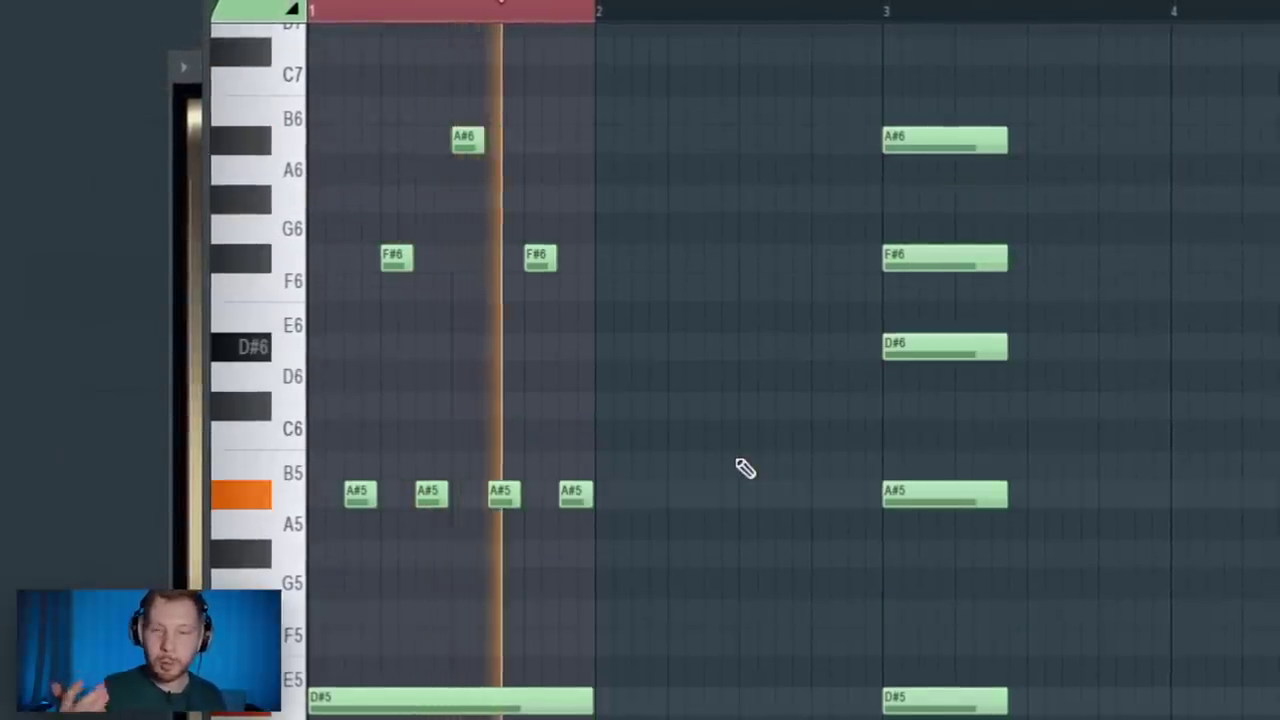
pyautogui.press('space')
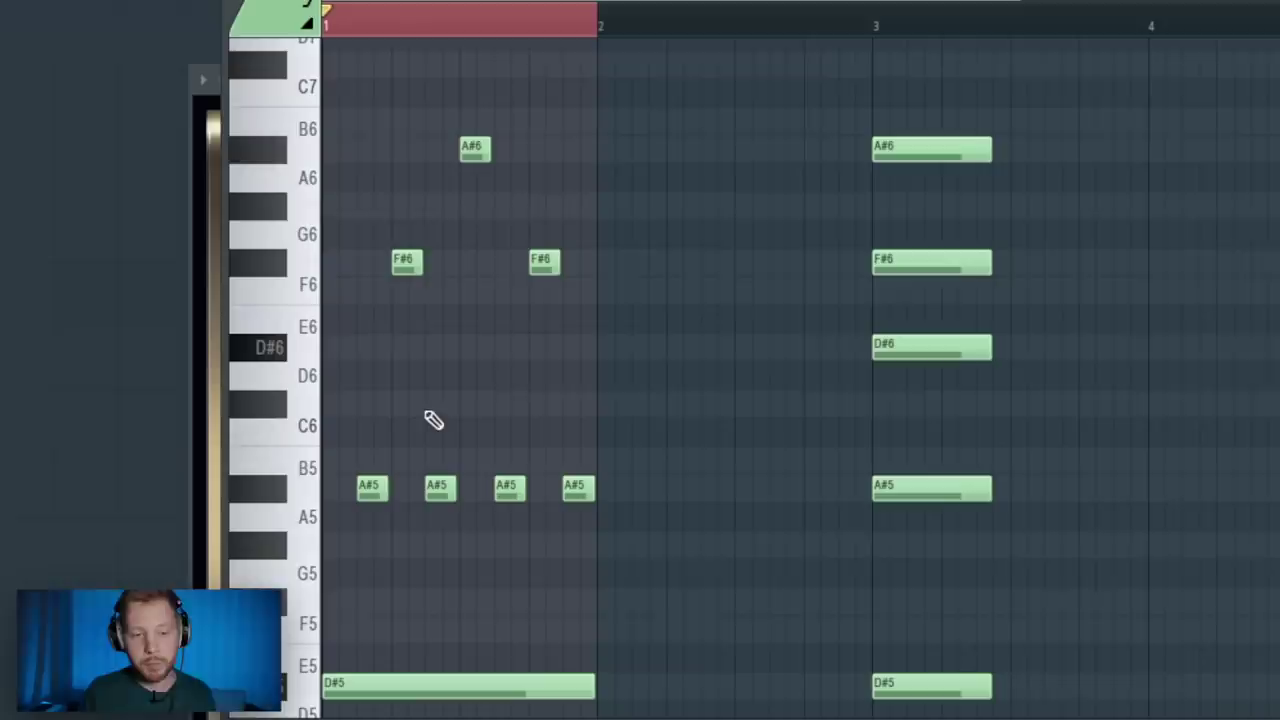
# Step: Add a half-bar D#6 note at the start of bar 1 and play the pattern
pyautogui.moveTo(428, 355); pyautogui.dragTo(229, 338)
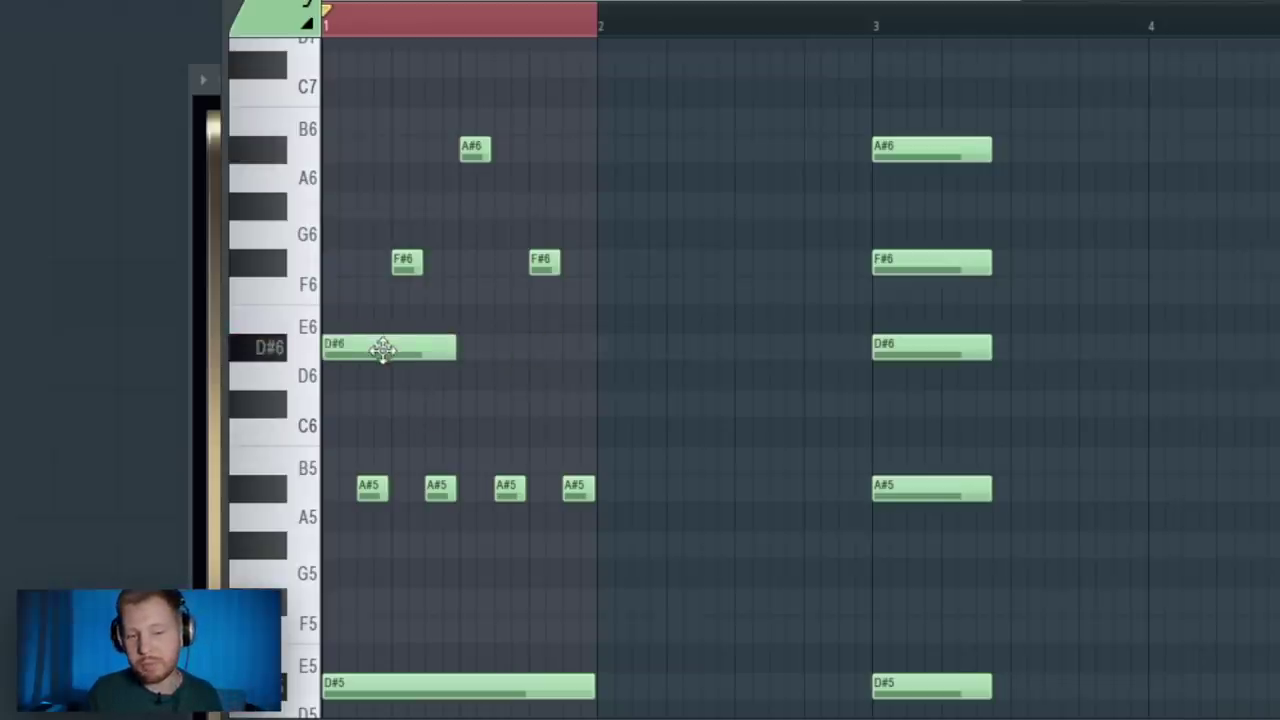
pyautogui.click(383, 348)
pyautogui.click(364, 674)
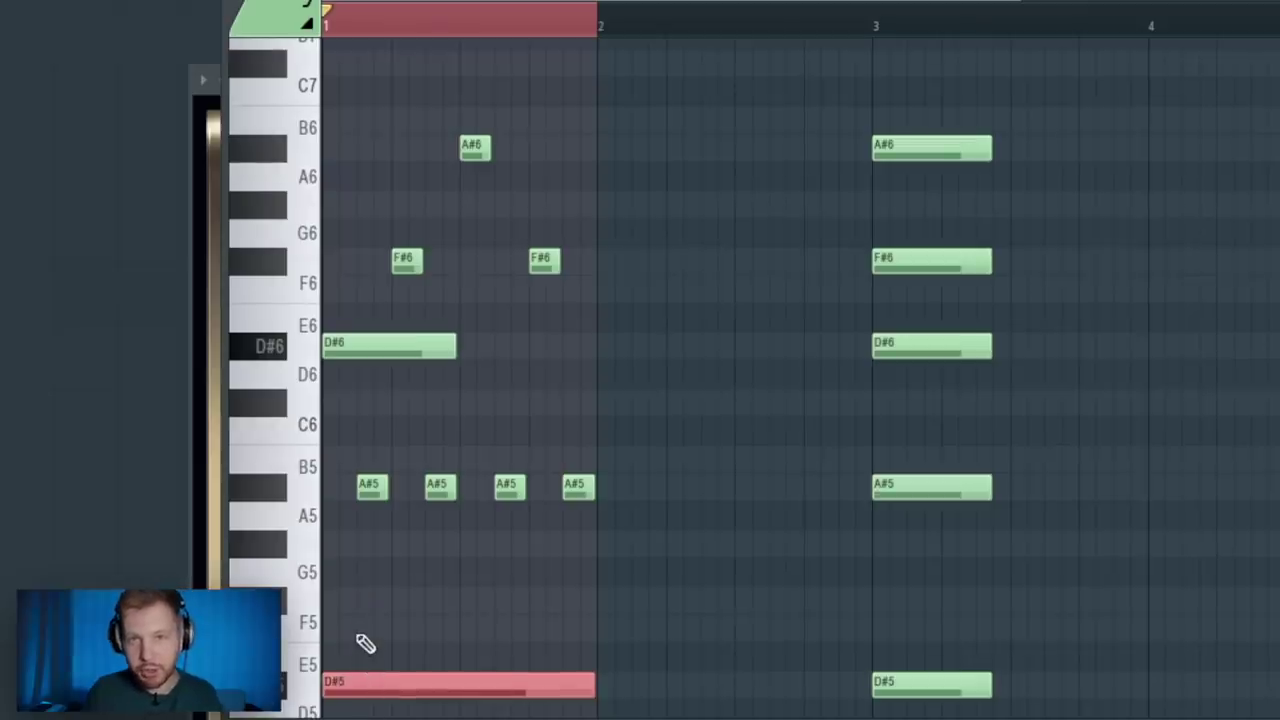
pyautogui.press('space')
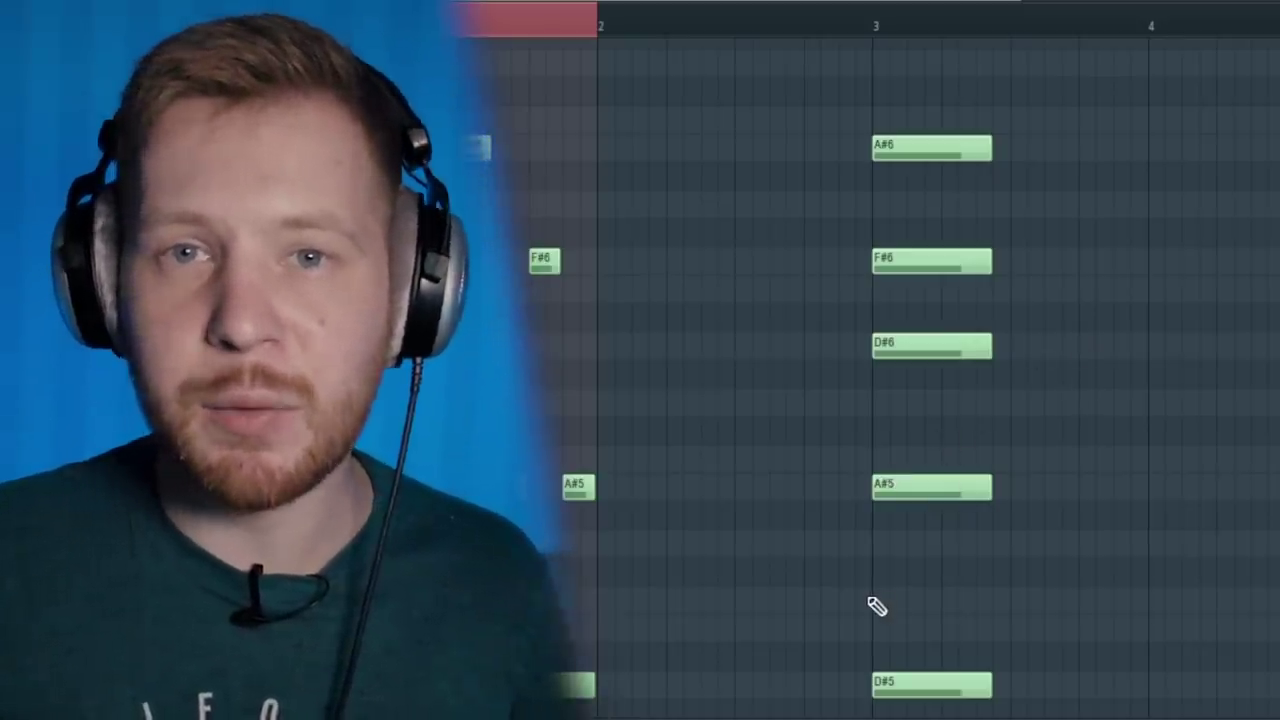
# Step: Duplicate all of bar 1's notes into bar 2 and extend the loop region over both bars
pyautogui.moveTo(680, 643); pyautogui.dragTo(309, 175)
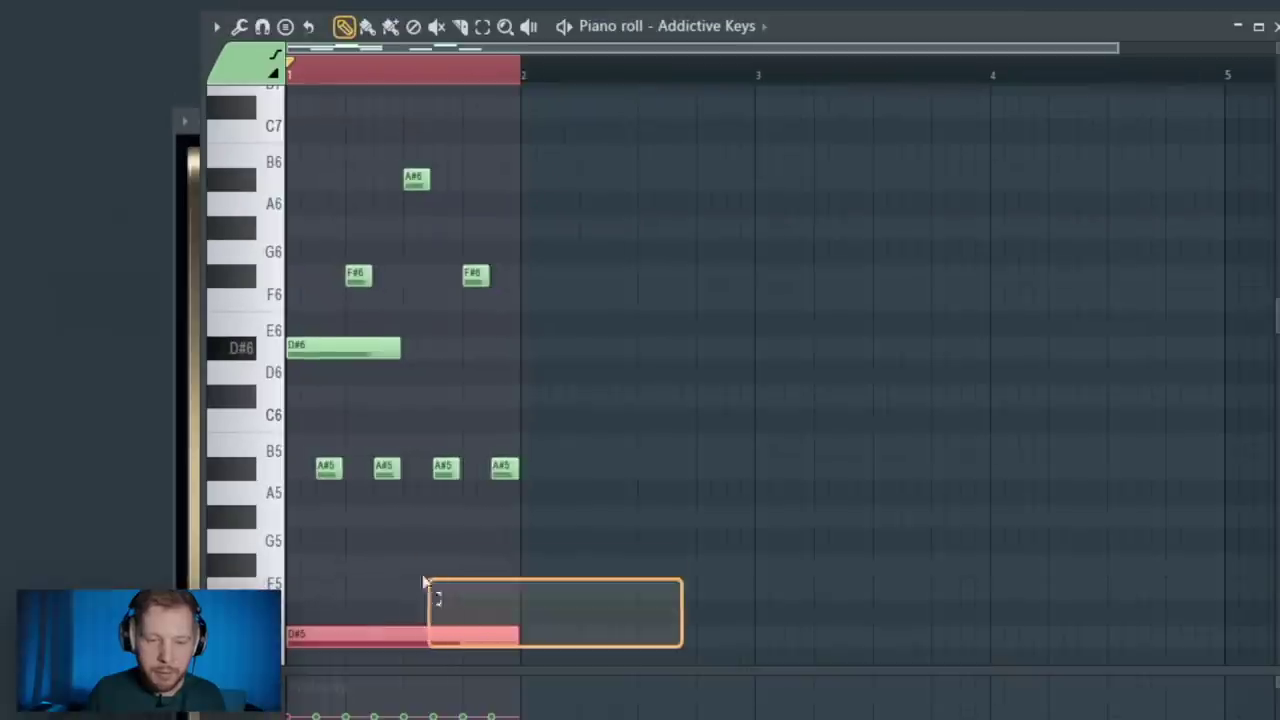
pyautogui.moveTo(323, 354); pyautogui.dragTo(614, 371)
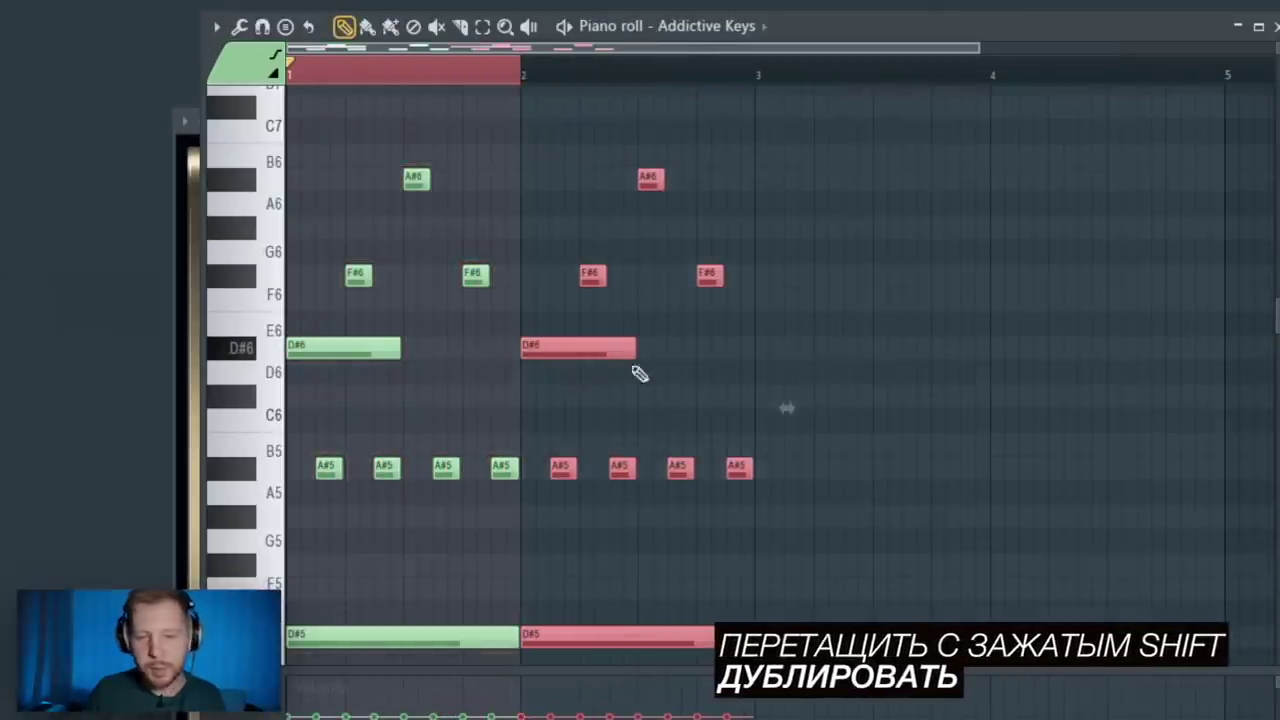
pyautogui.click(763, 194)
pyautogui.click(752, 74)
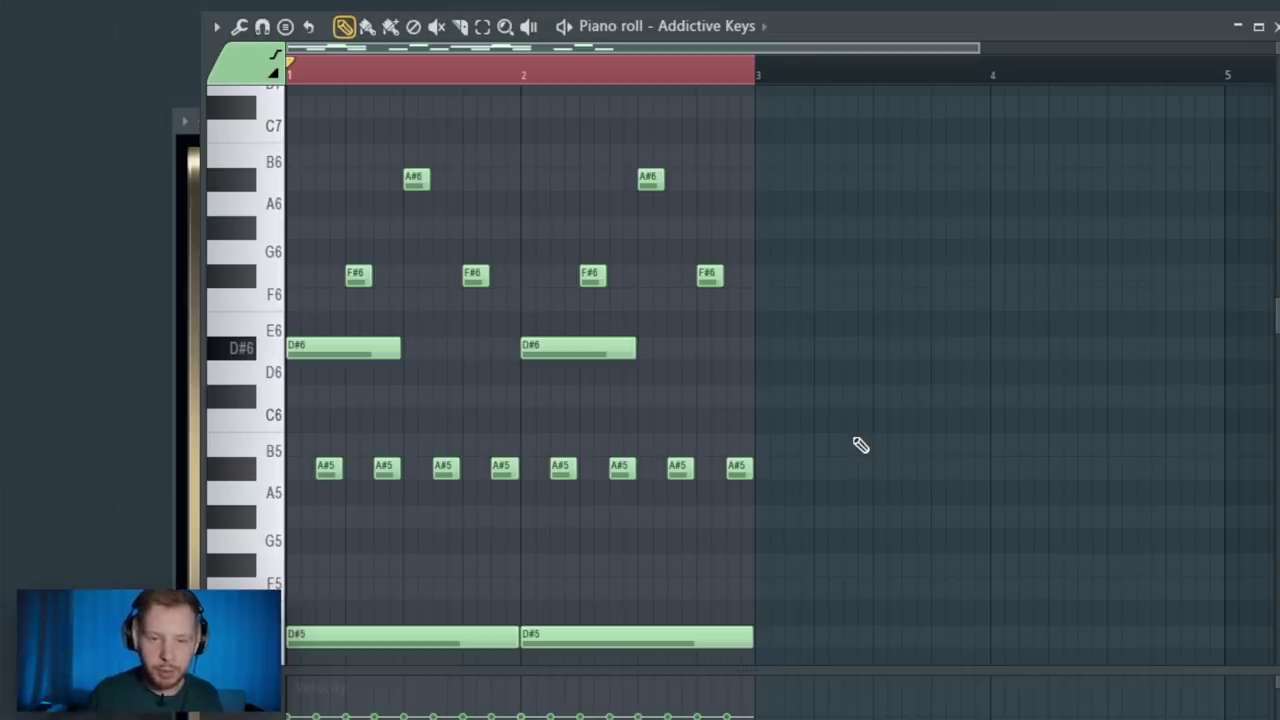
# Step: Shorten bar 2's D#5 to half a bar and place a half-bar B4 note in the second half
pyautogui.scroll(-2, 860, 445)
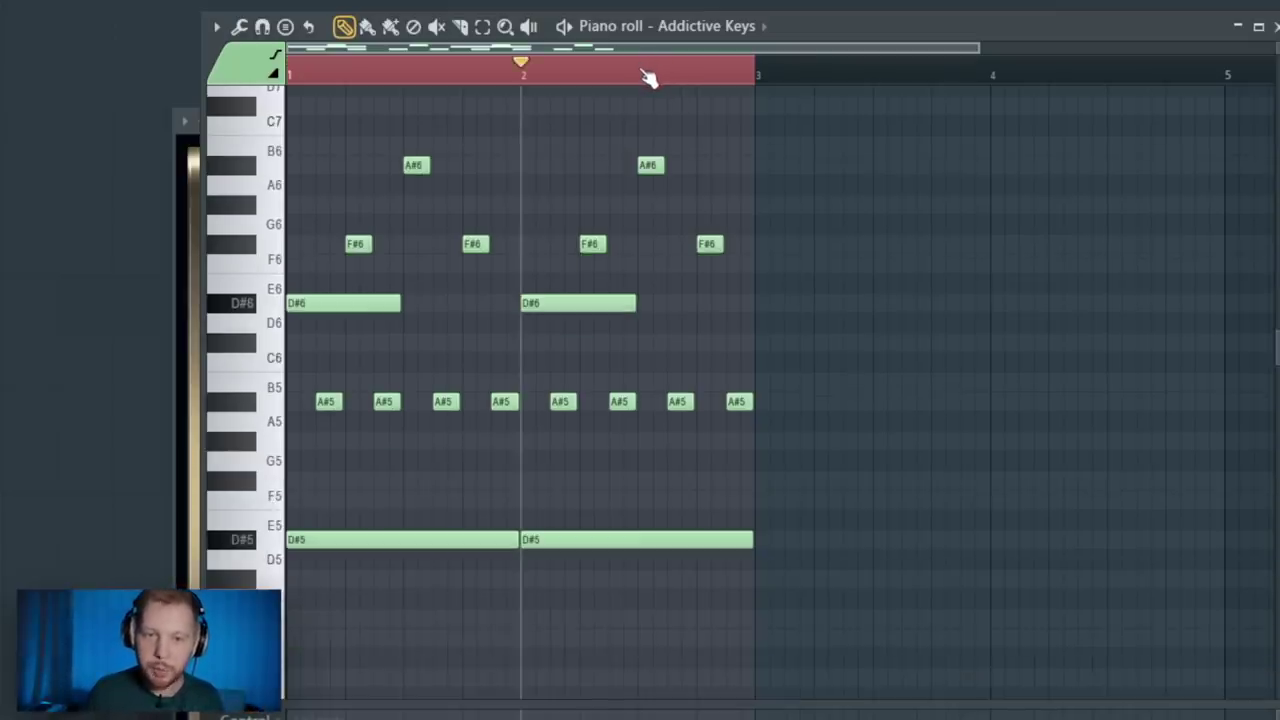
pyautogui.moveTo(640, 80); pyautogui.dragTo(757, 97)
pyautogui.hotkey('ctrl', 'd')
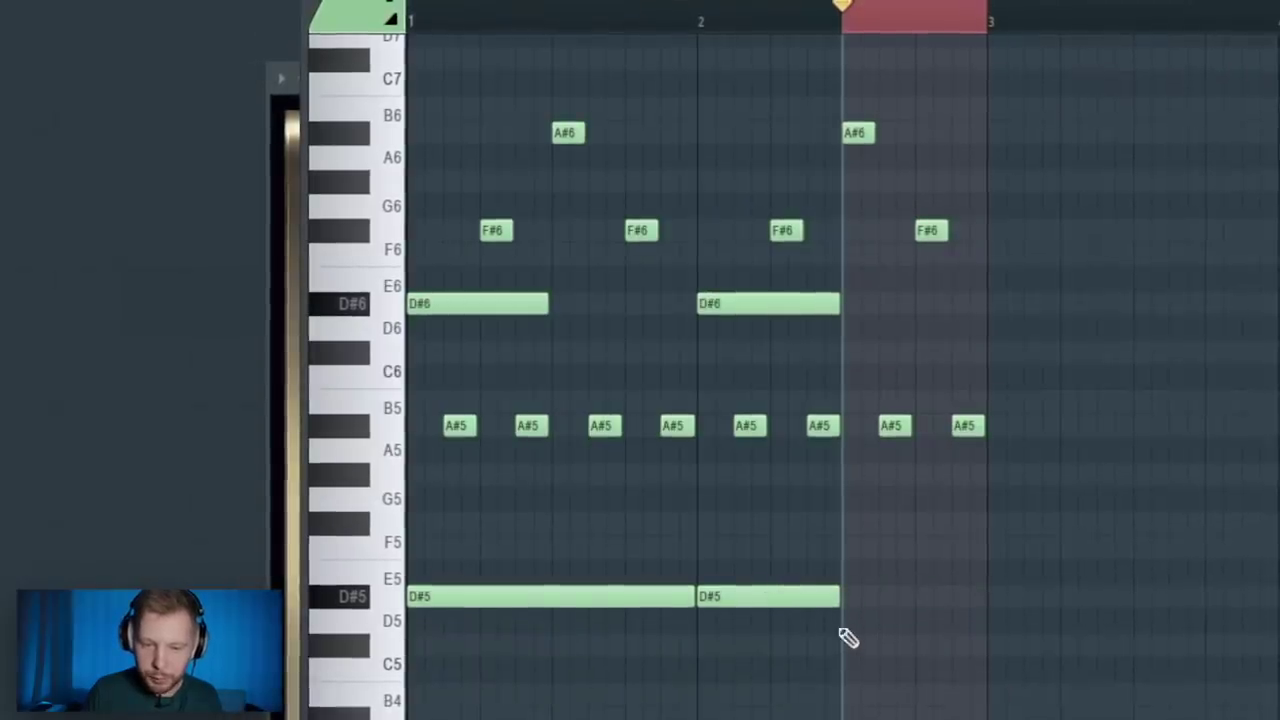
pyautogui.moveTo(760, 597); pyautogui.dragTo(905, 687)
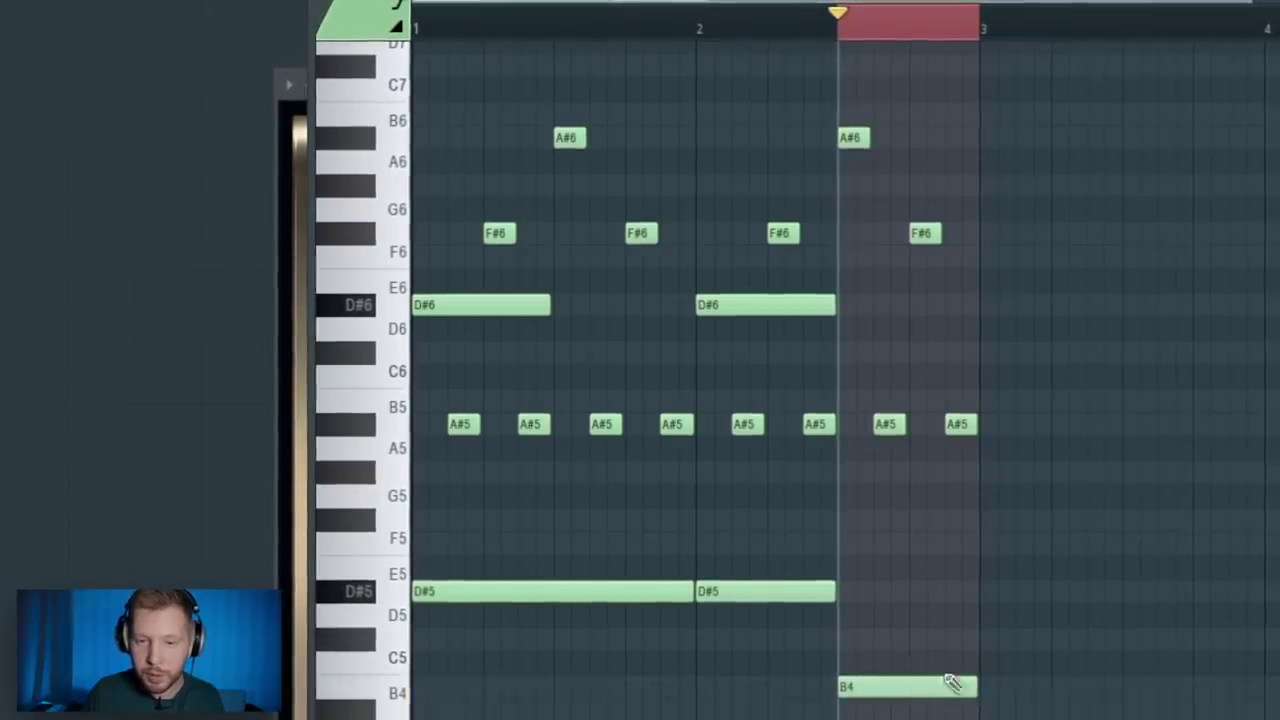
# Step: Set bar 2 as the loop region and listen to it with the new bass note
pyautogui.moveTo(838, 25); pyautogui.dragTo(703, 30)
pyautogui.press('space')
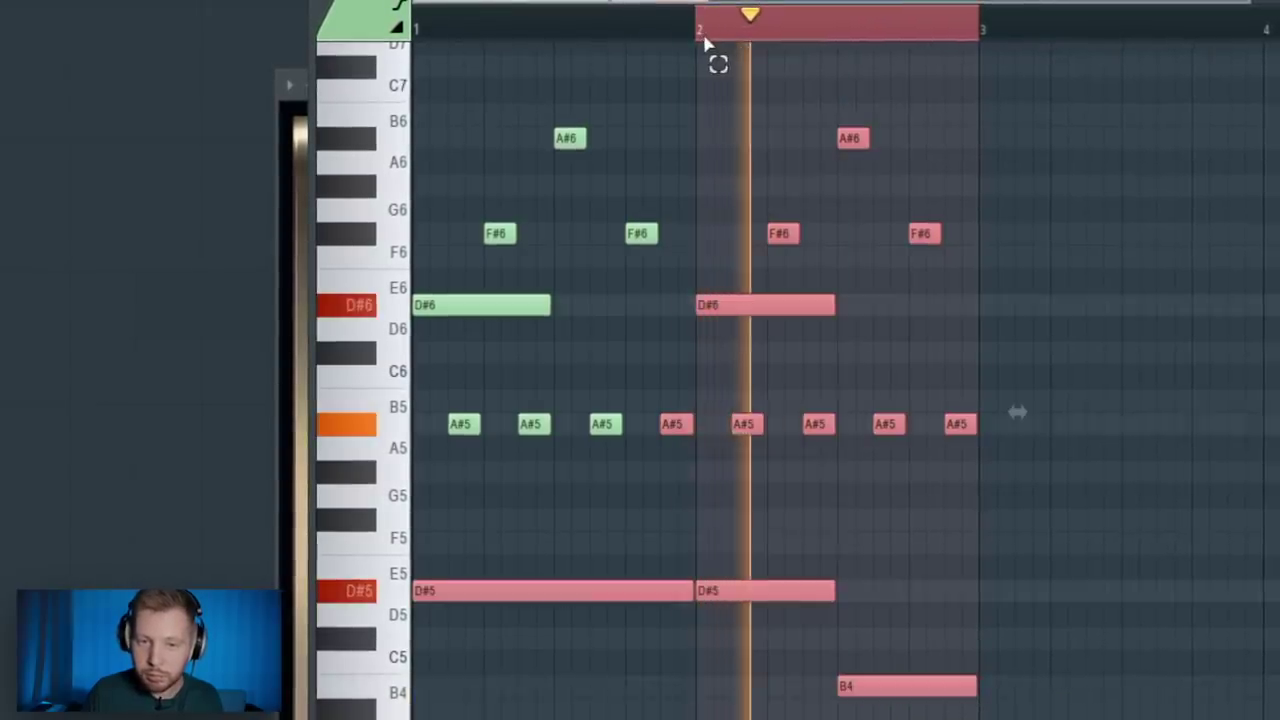
pyautogui.press('space')
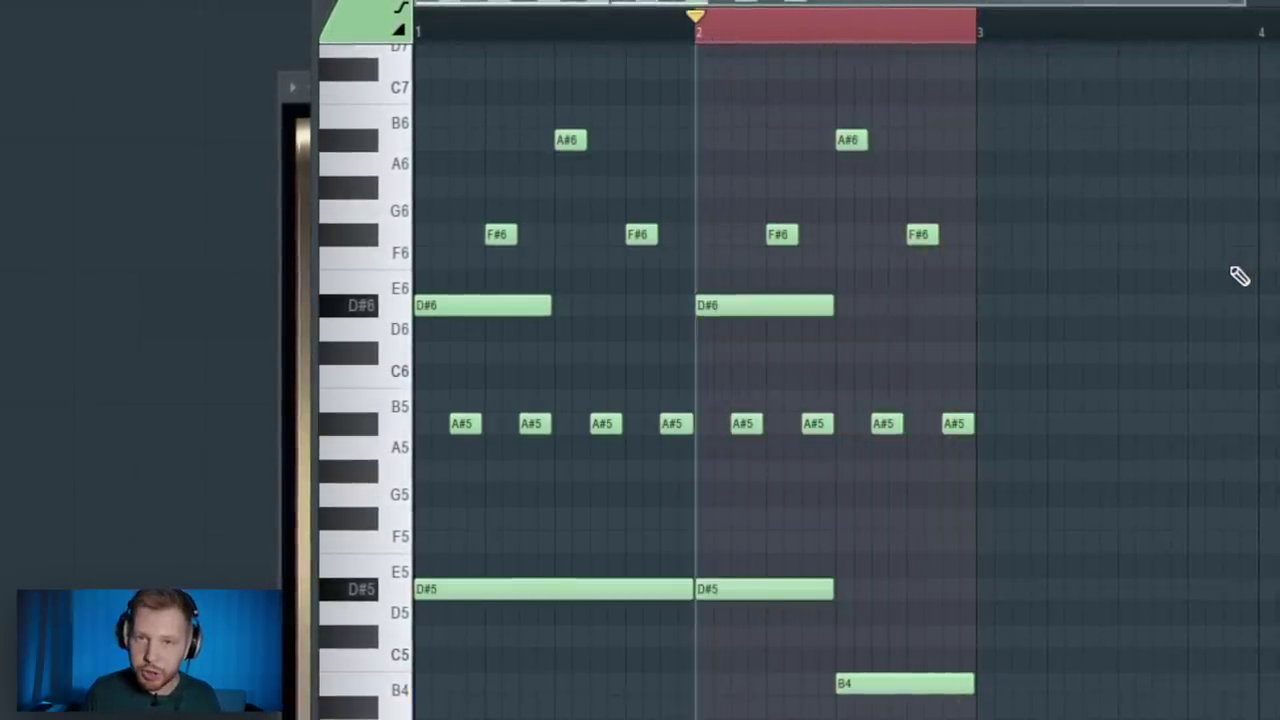
# Step: Place adjacent A#6 and B6 notes in bar 3 to demonstrate the semitone clash, and delete them
pyautogui.click(1080, 152)
pyautogui.click(1065, 128)
pyautogui.moveTo(1165, 68); pyautogui.dragTo(1126, 190)
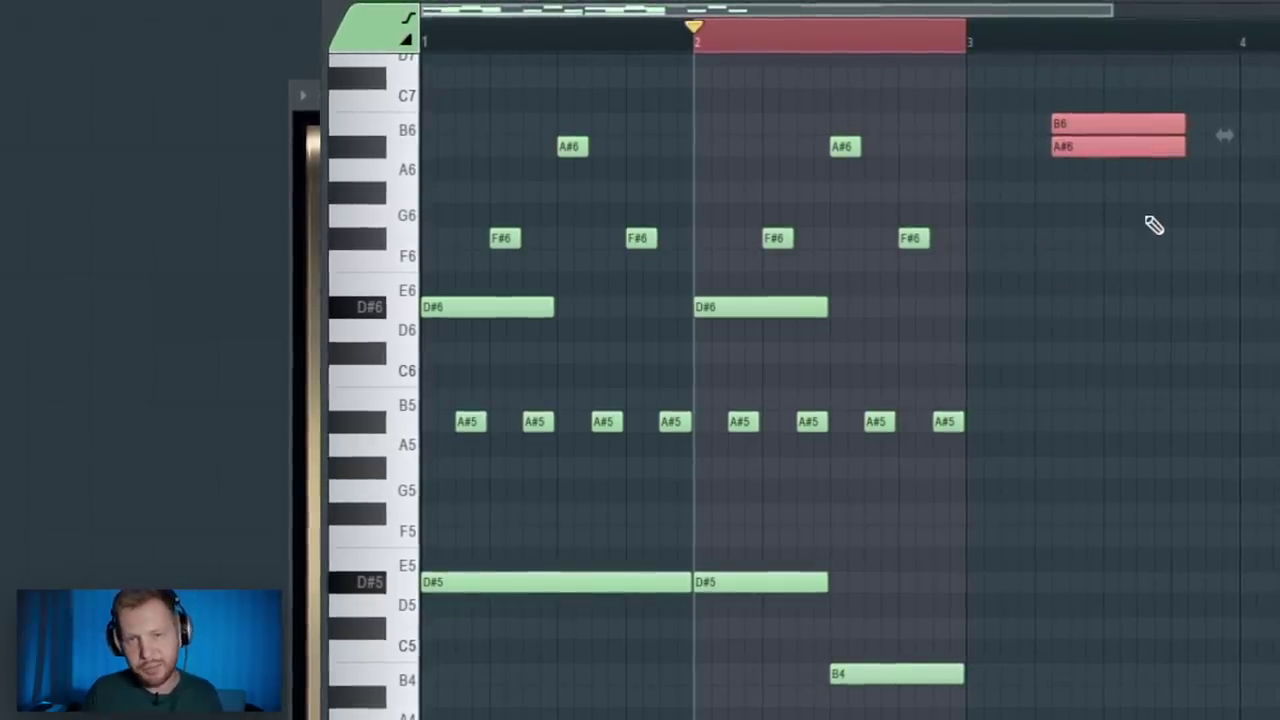
pyautogui.press('Delete')
# Step: Raise the A#6 and two A#5 notes in bar 2's second half by one semitone and play the loop
pyautogui.moveTo(1030, 342); pyautogui.dragTo(860, 430)
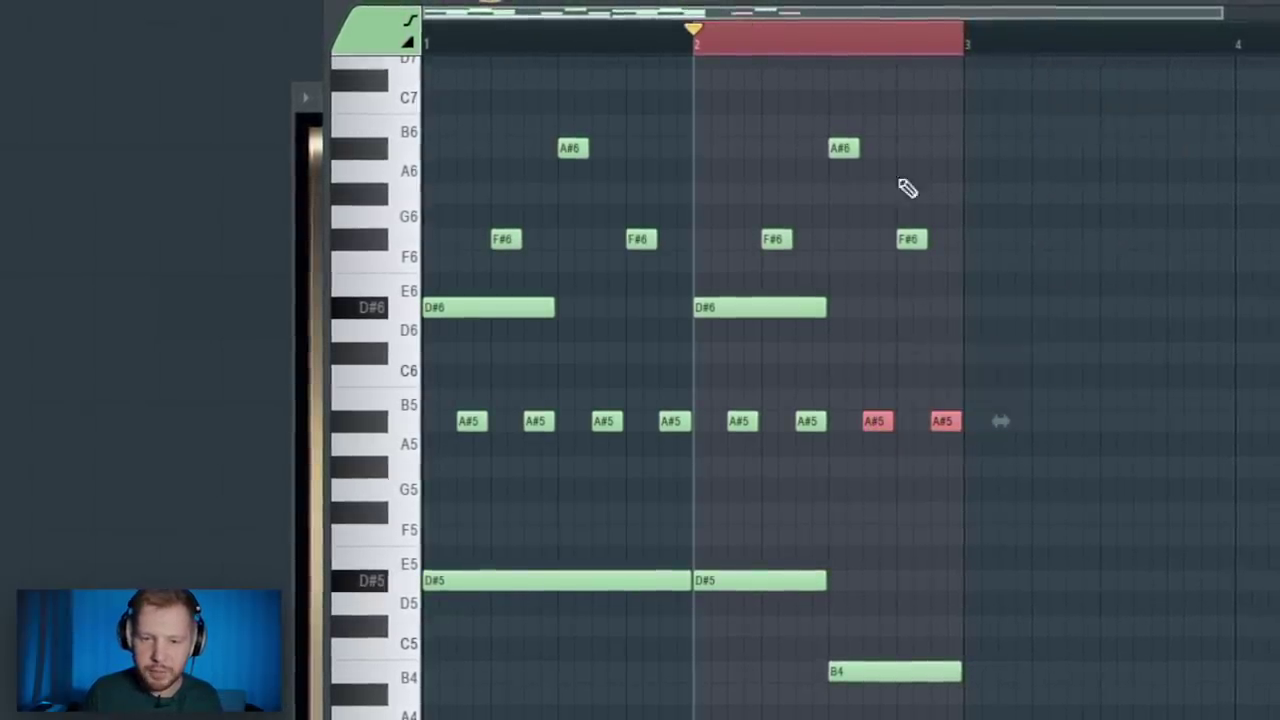
pyautogui.hotkey('shift', 'Up')
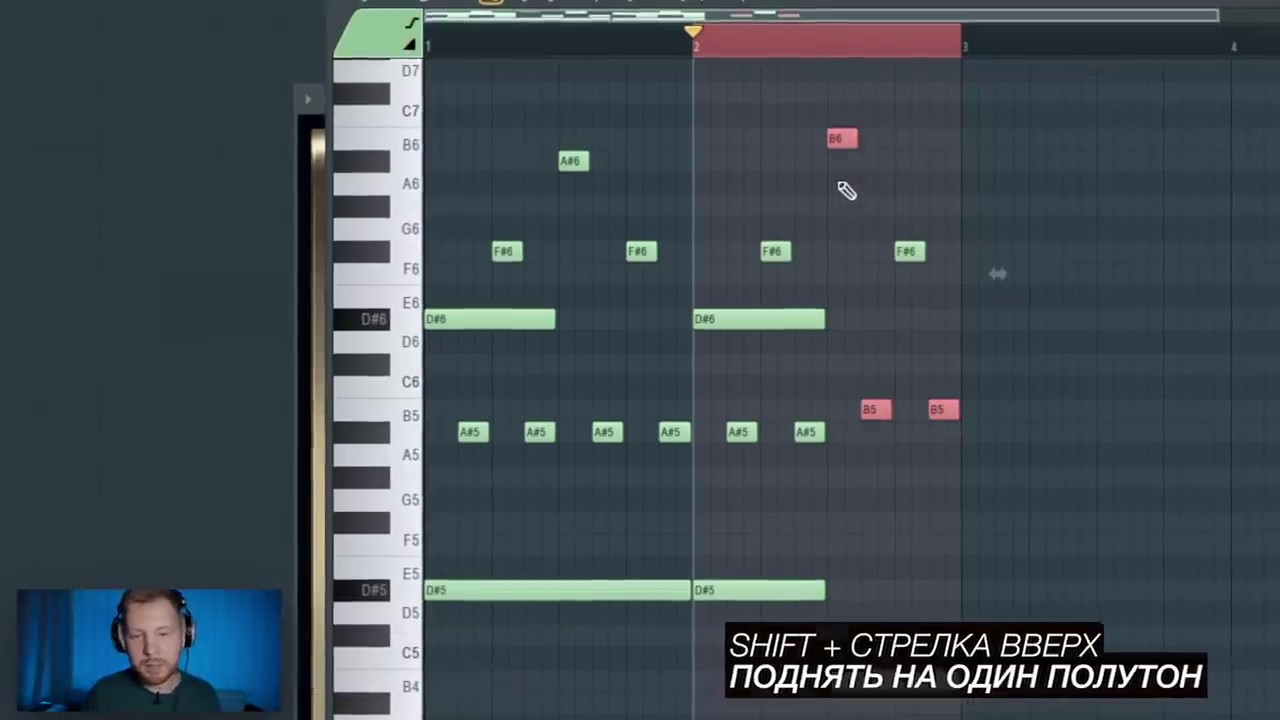
pyautogui.press('space')
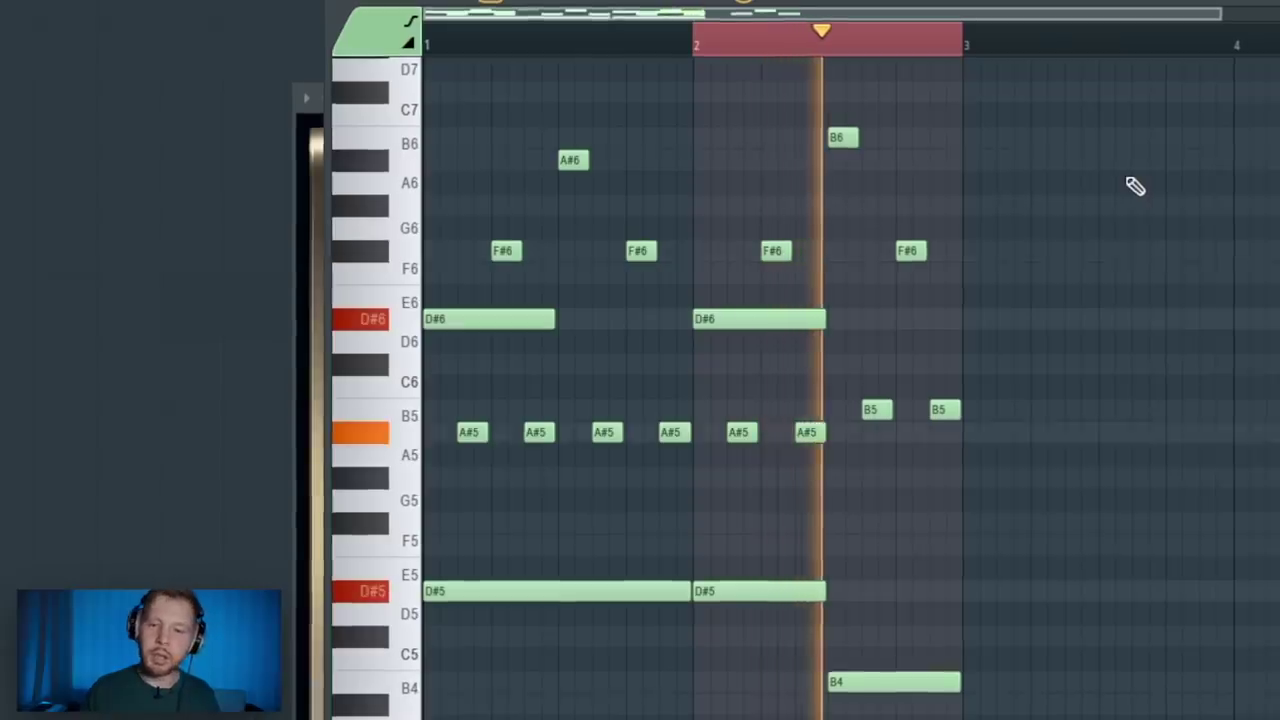
# Step: Lower bar 2's last F#6 to F6, lengthen the short notes to sustain within their chords, and listen to both bars
pyautogui.press('space')
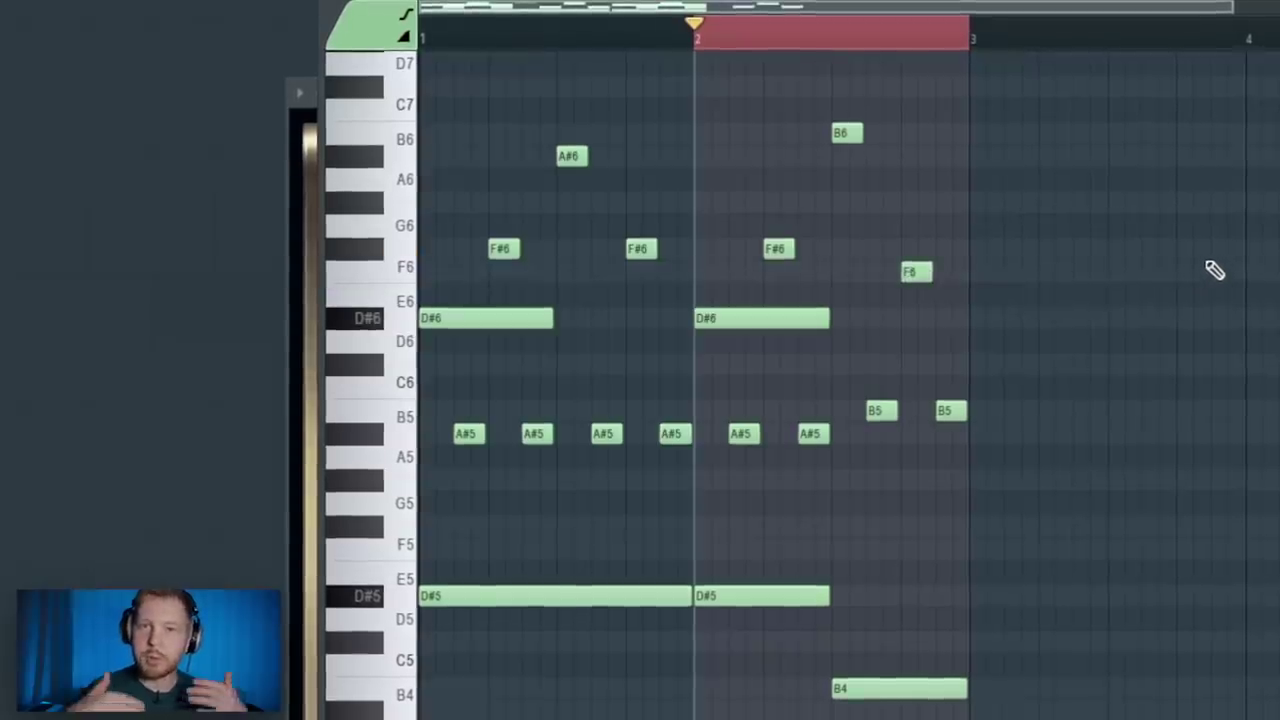
pyautogui.press('space')
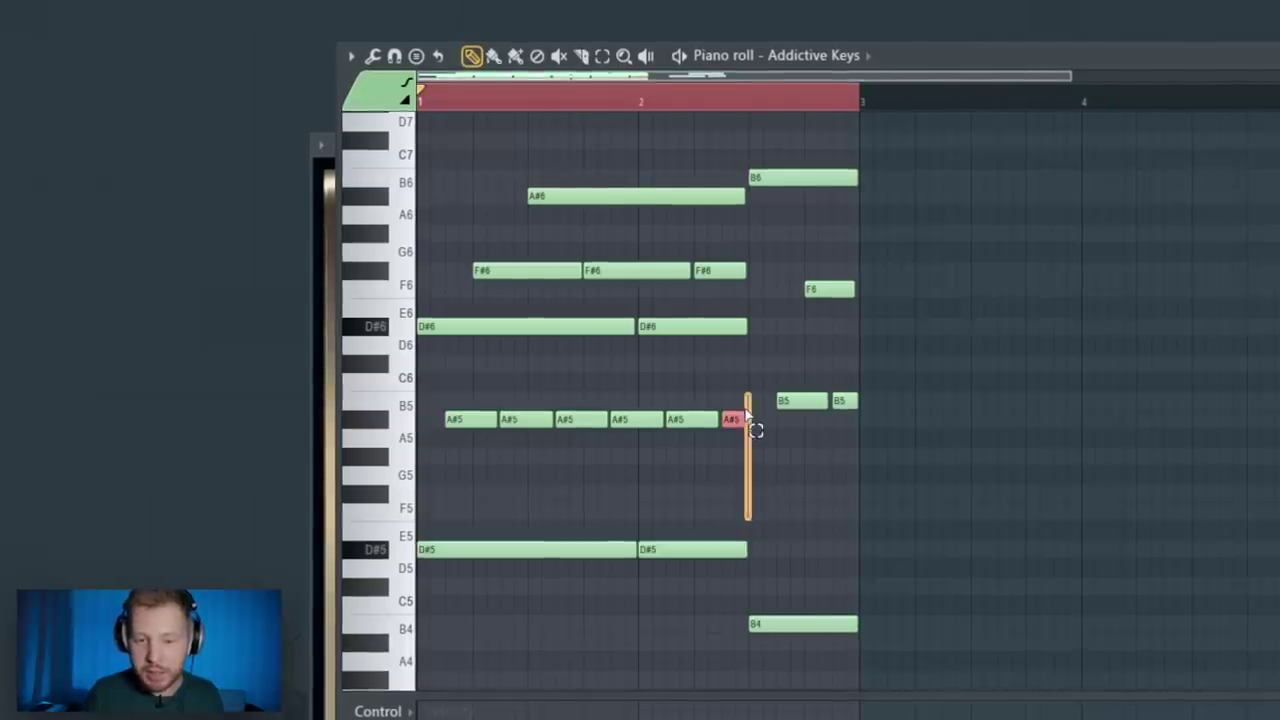
pyautogui.moveTo(767, 645); pyautogui.dragTo(838, 204)
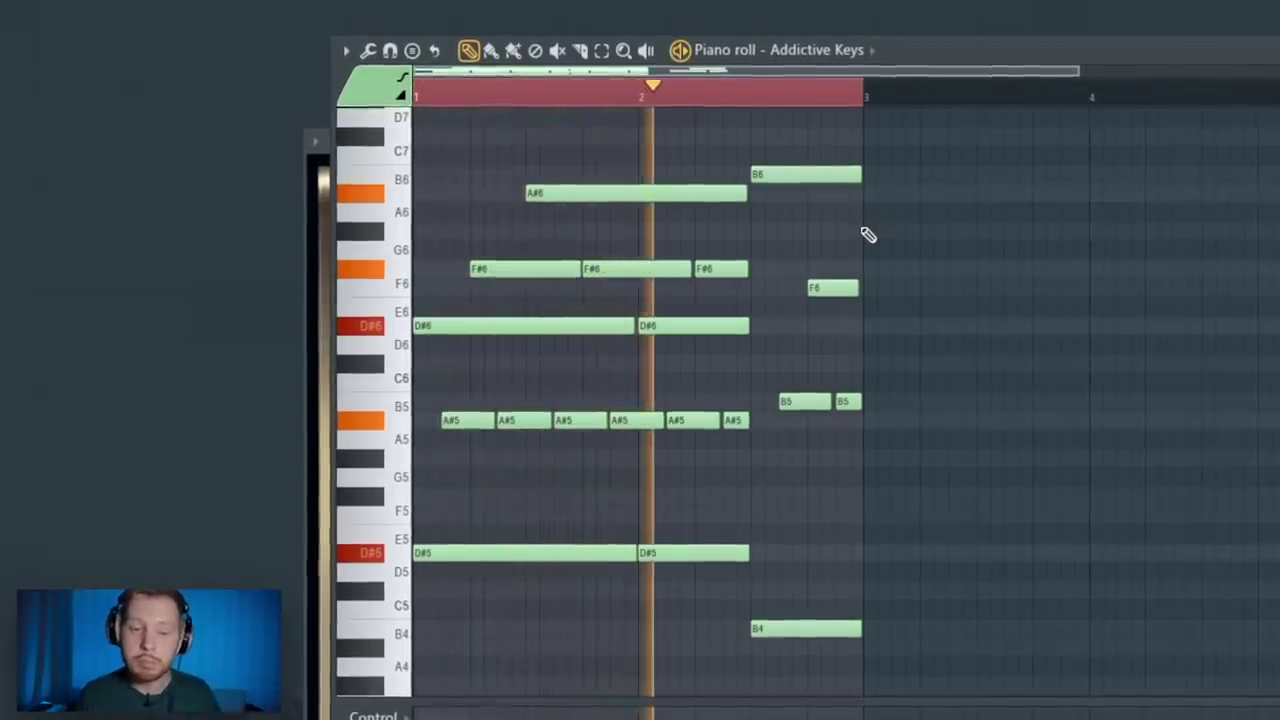
pyautogui.press('space')
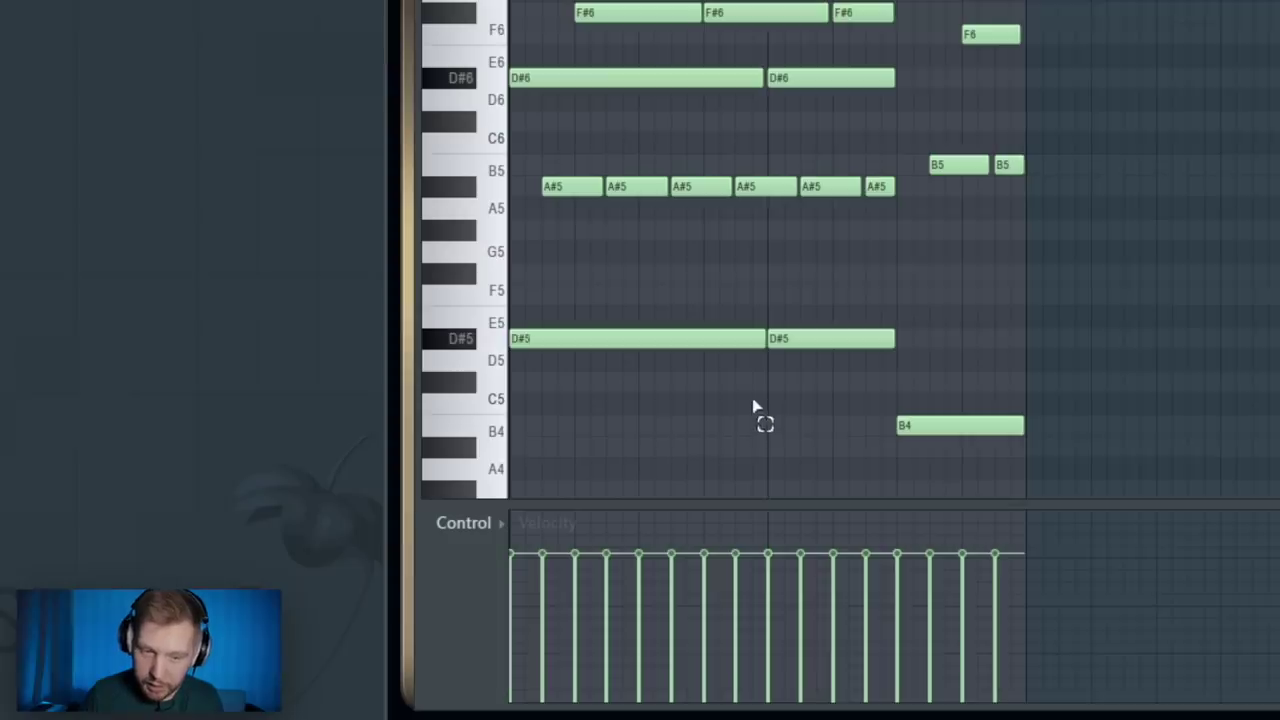
# Step: Vary the velocities of the notes across bars 1 and 2 so the repeated notes sound less uniform
pyautogui.moveTo(755, 405); pyautogui.dragTo(512, 5)
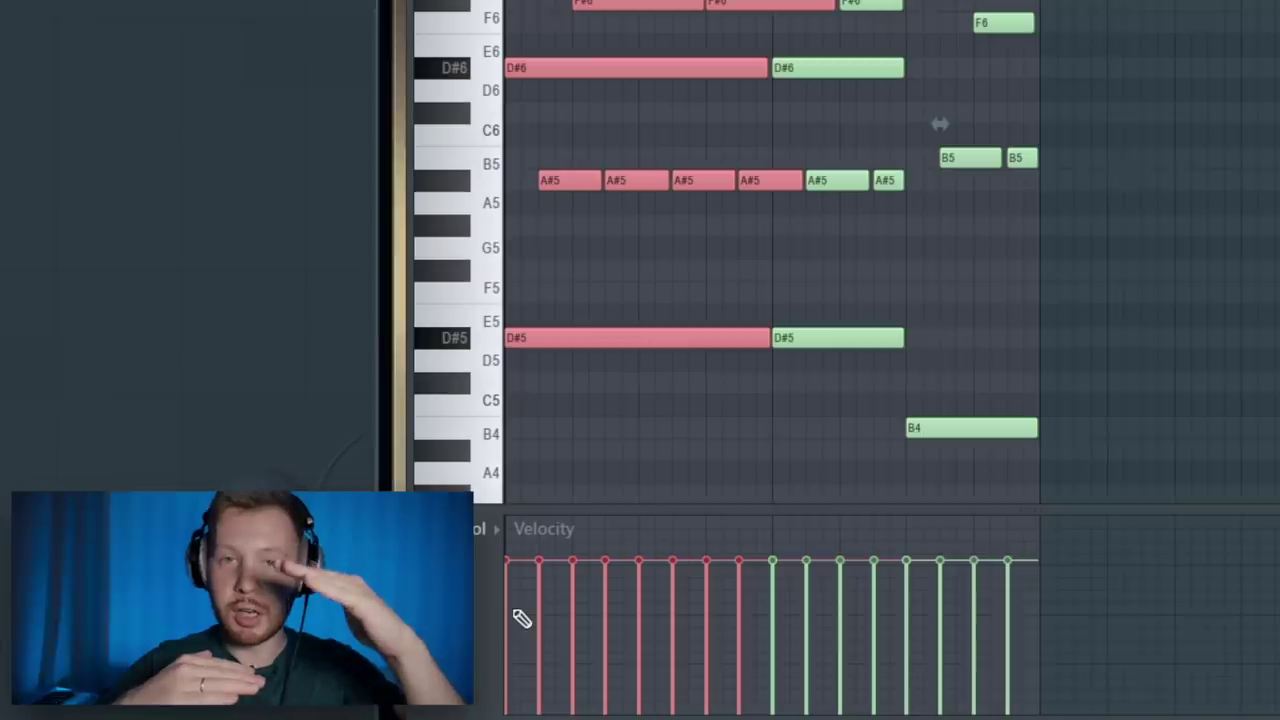
pyautogui.moveTo(527, 620); pyautogui.dragTo(612, 596)
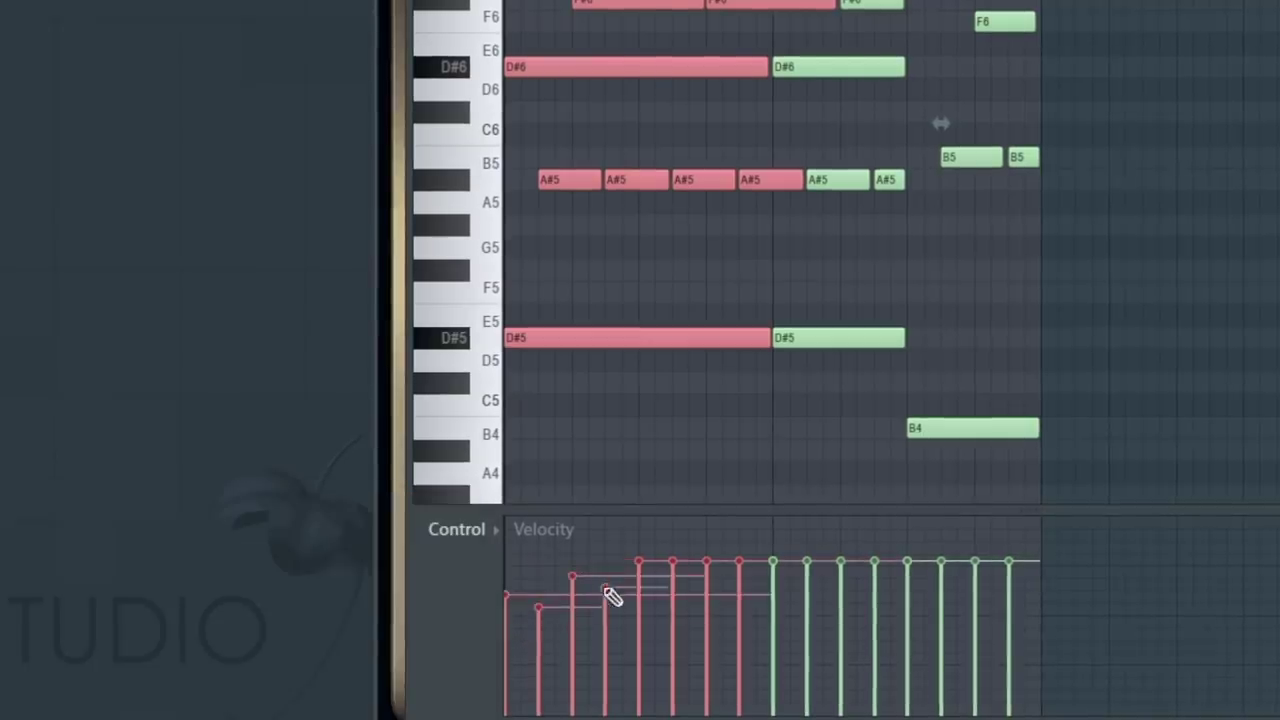
pyautogui.press('space')
pyautogui.press('space')
pyautogui.moveTo(1042, 462); pyautogui.dragTo(902, 340)
pyautogui.moveTo(865, 251); pyautogui.dragTo(1000, 25)
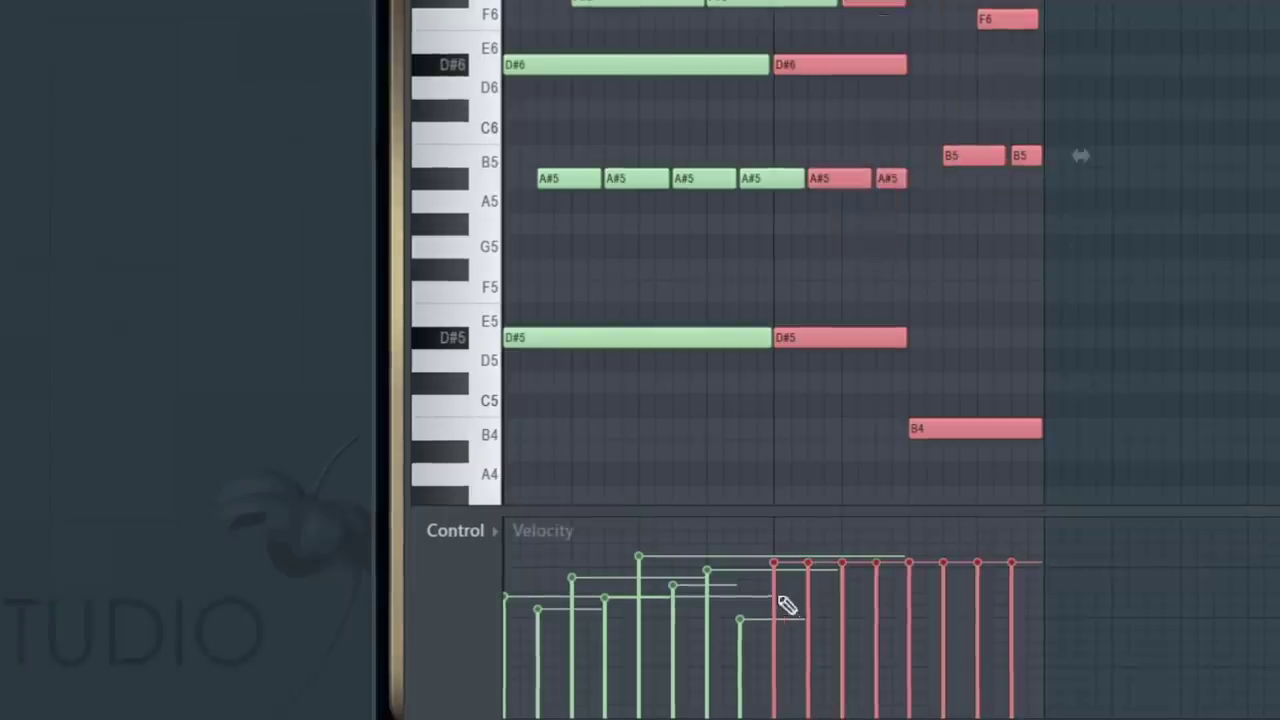
pyautogui.moveTo(848, 614)
pyautogui.mouseDown()
pyautogui.moveTo(888, 579)
pyautogui.moveTo(783, 608)
pyautogui.moveTo(858, 614)
pyautogui.mouseUp()
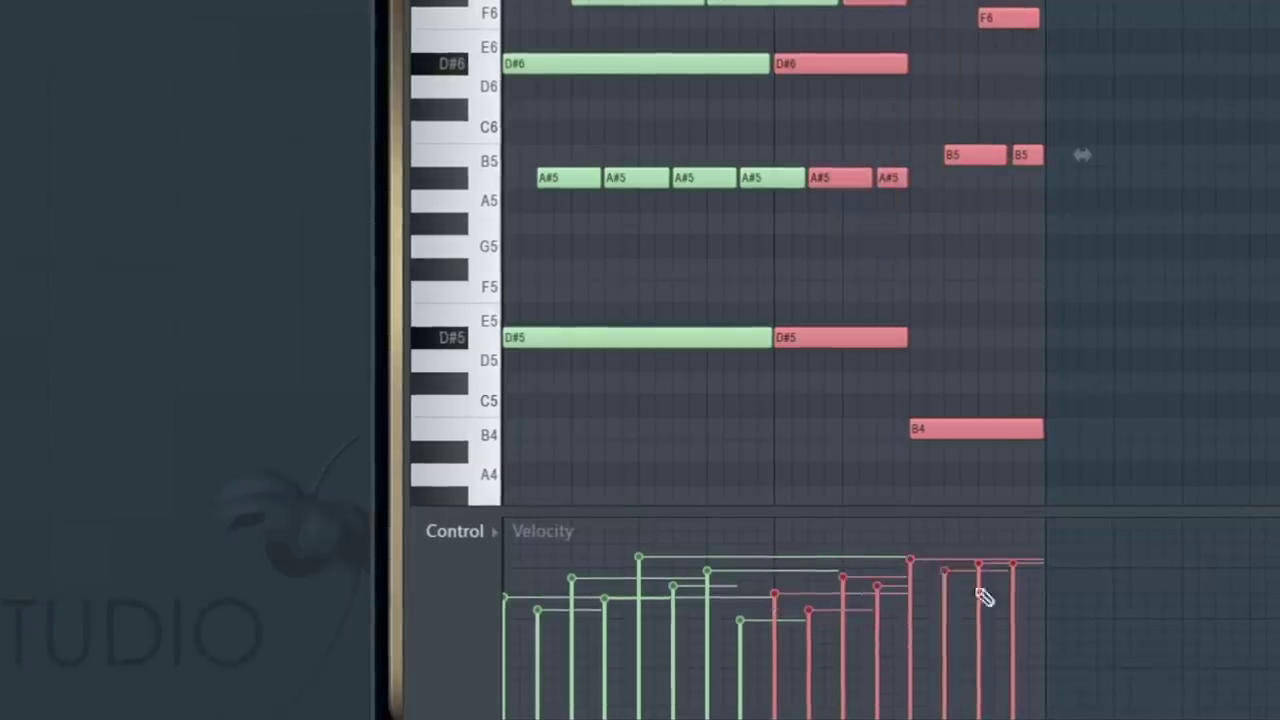
pyautogui.hotkey('ctrl', 'd')
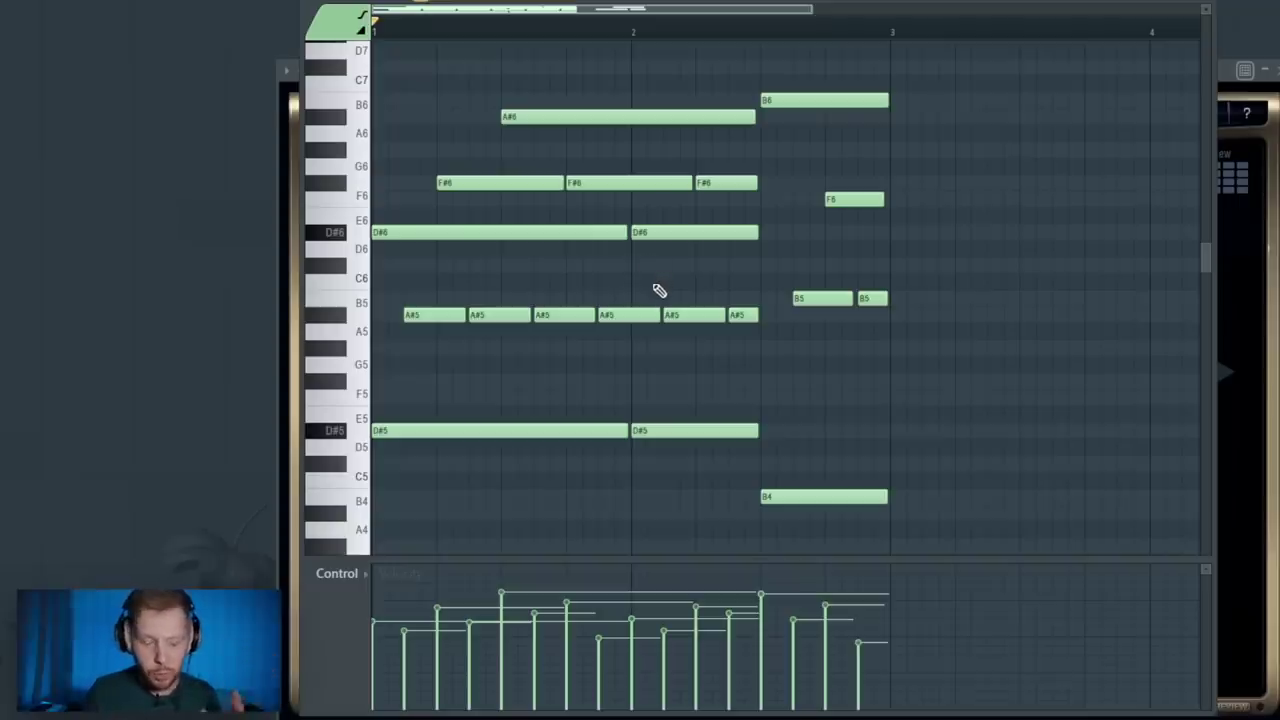
# Step: Quantize the piano notes with the Push pull heavy groove template and listen to the result
pyautogui.hotkey('alt', 'q')
pyautogui.click(782, 143)
pyautogui.moveTo(892, 480)
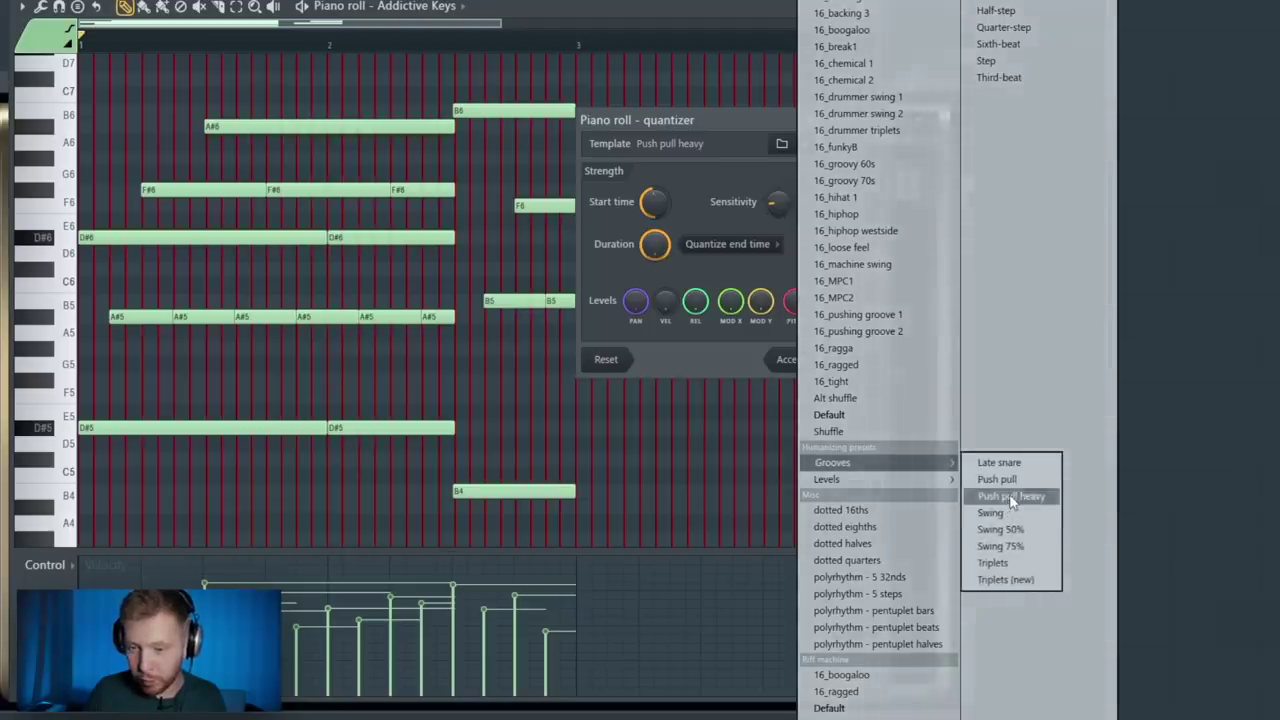
pyautogui.click(1010, 494)
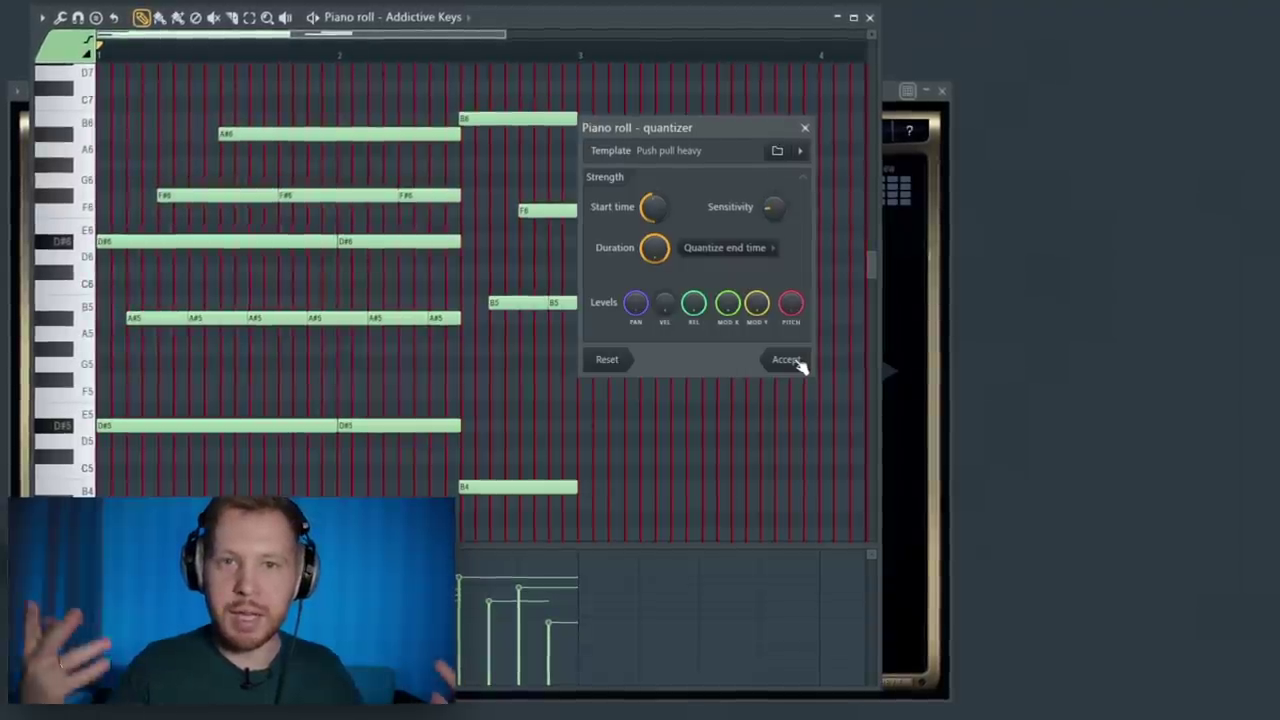
pyautogui.click(790, 361)
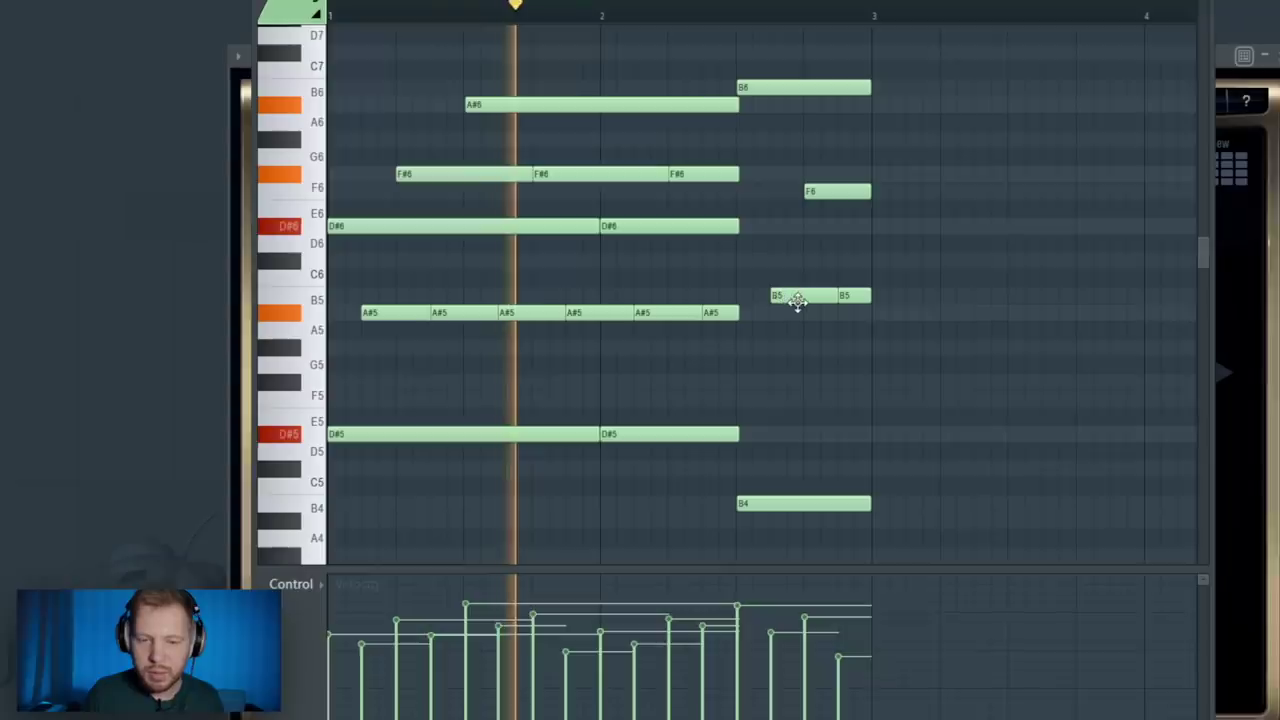
pyautogui.press('space')
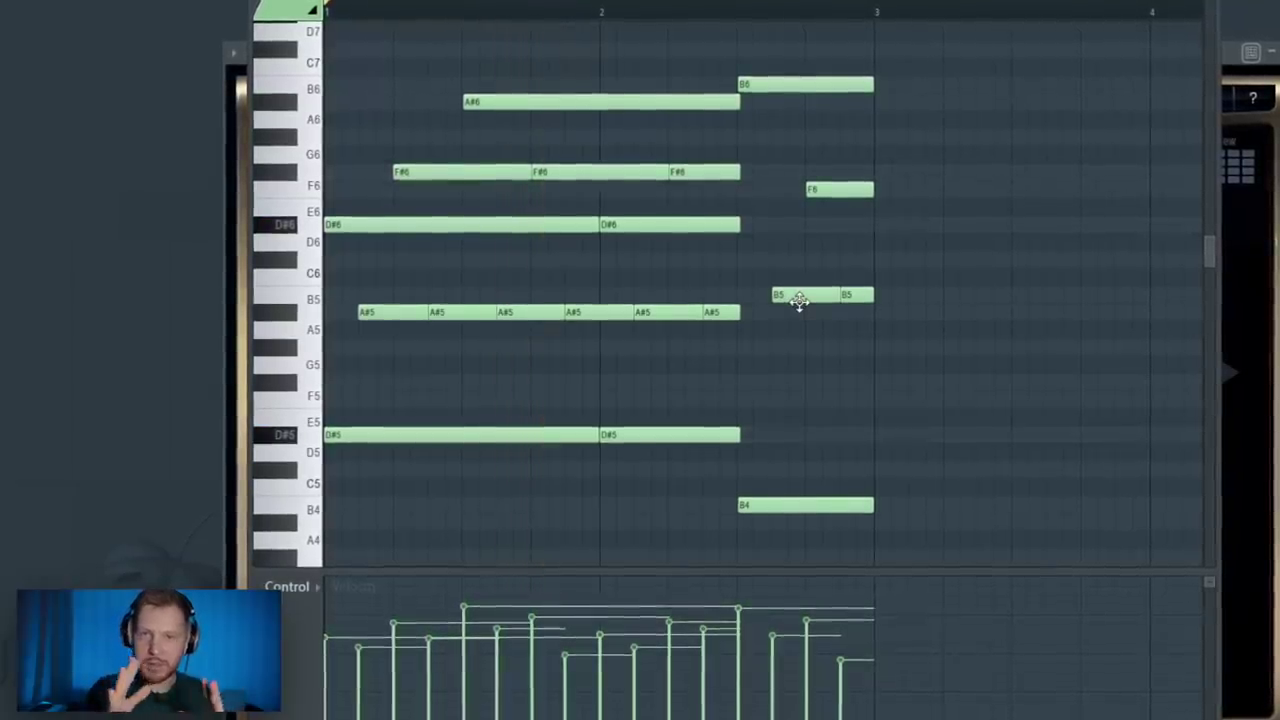
# Step: Shorten all piano notes by a slight off-grid amount at their ends
pyautogui.moveTo(964, 552); pyautogui.dragTo(394, 57)
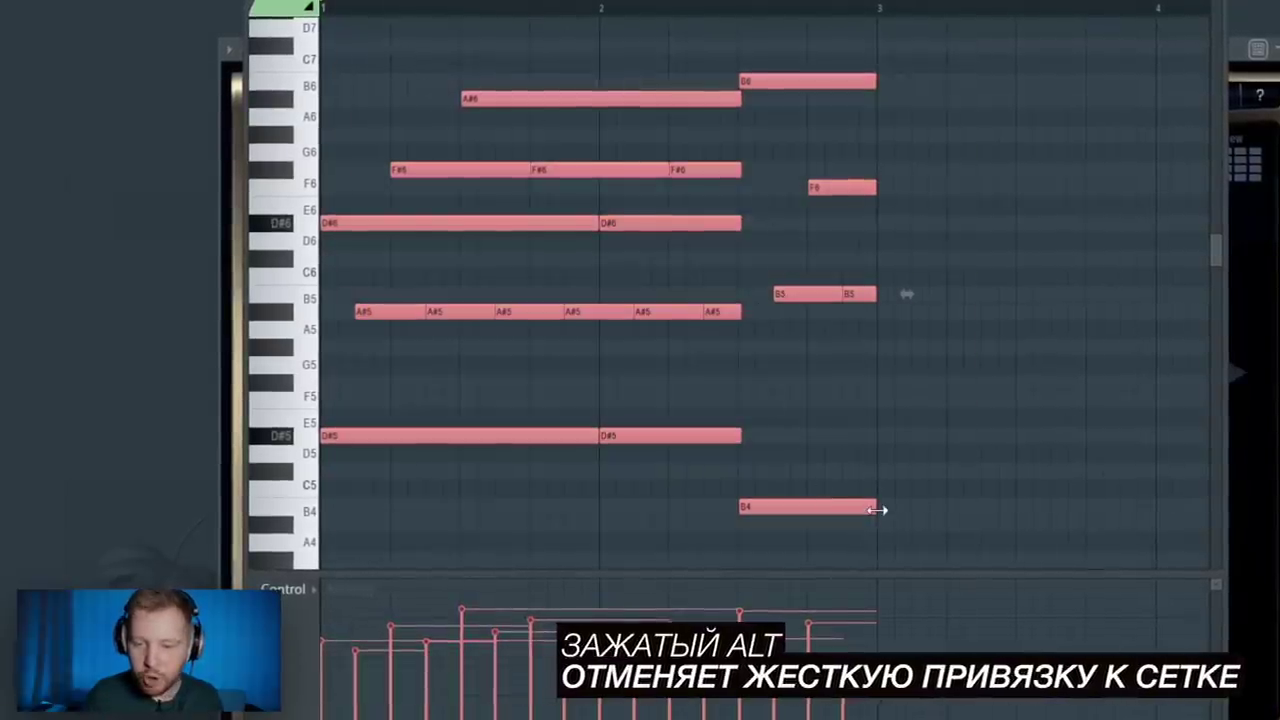
pyautogui.moveTo(877, 511); pyautogui.dragTo(875, 511)
pyautogui.click(918, 446)
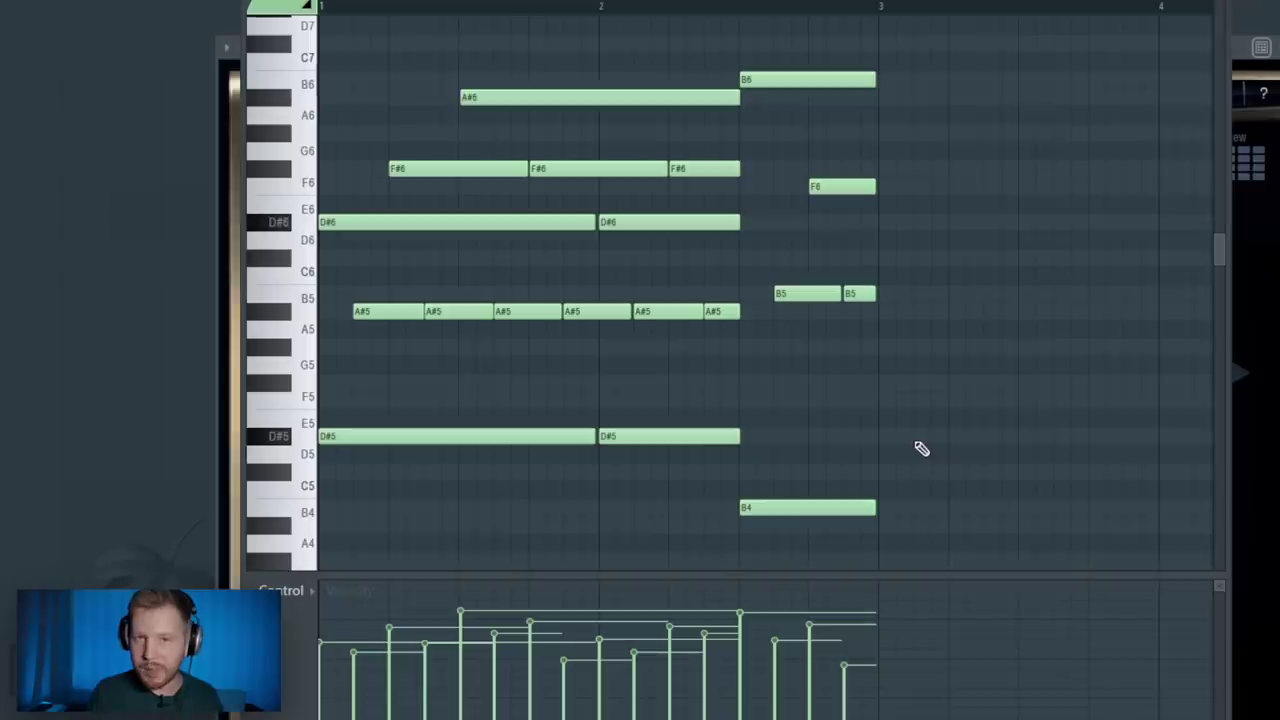
# Step: Duplicate the whole two-bar piano pattern into bars 3 and 4
pyautogui.moveTo(995, 562); pyautogui.dragTo(325, 20)
pyautogui.moveTo(352, 436); pyautogui.dragTo(903, 451)
pyautogui.scroll(-3, 910, 477)
pyautogui.hotkey('ctrl', 'b')
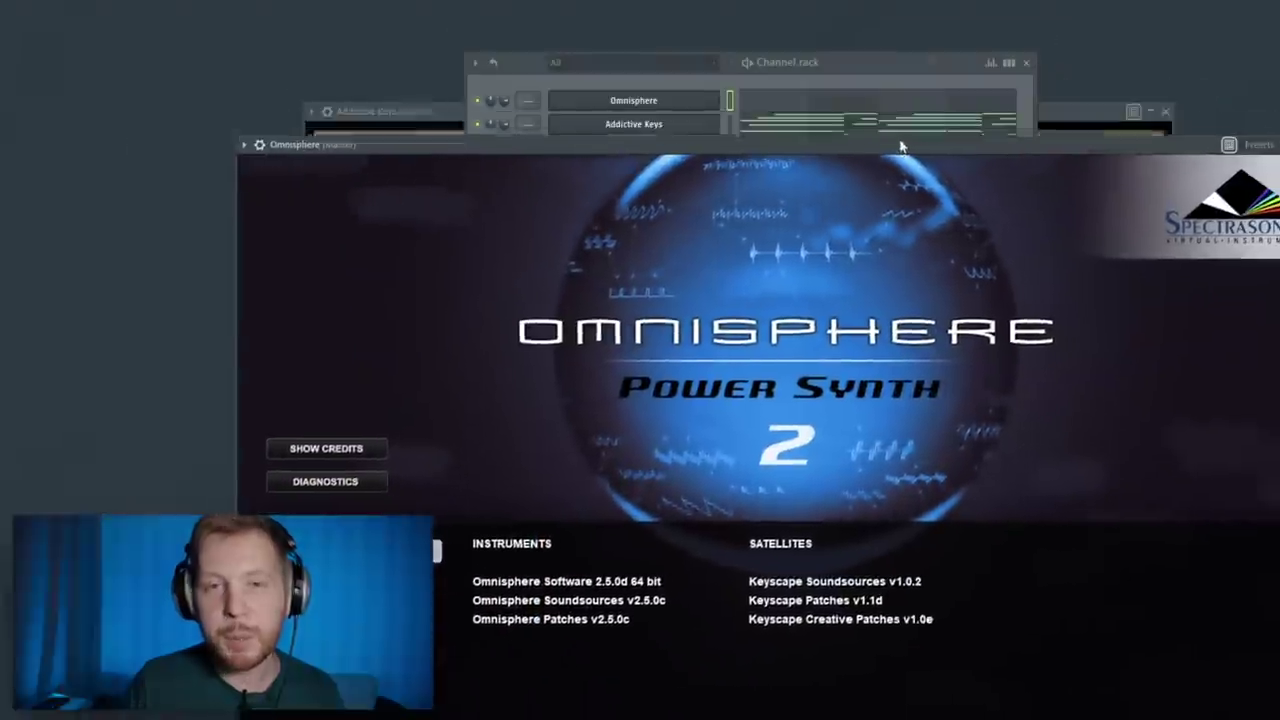
# Step: Load the Indie Spirit Pad patch in Omnisphere from the Pads + Strings category of the Keyscape Creative directory
pyautogui.moveTo(903, 134); pyautogui.dragTo(868, 118)
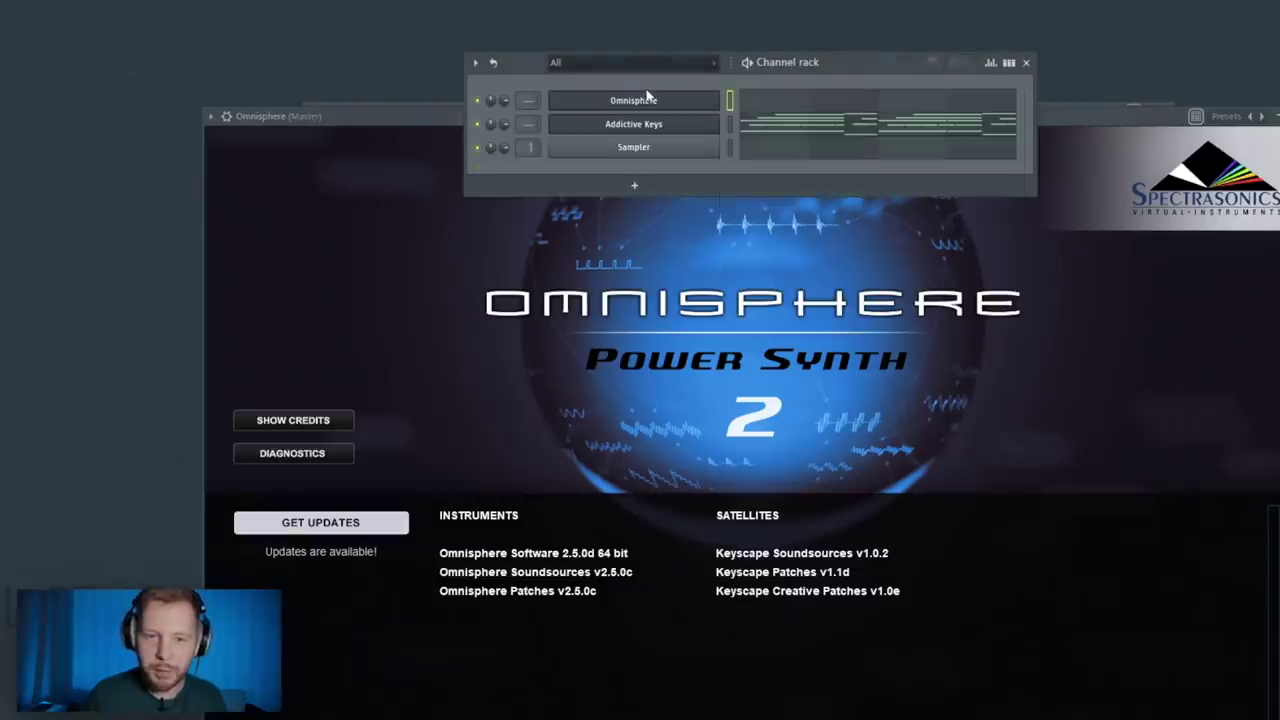
pyautogui.rightClick(712, 99)
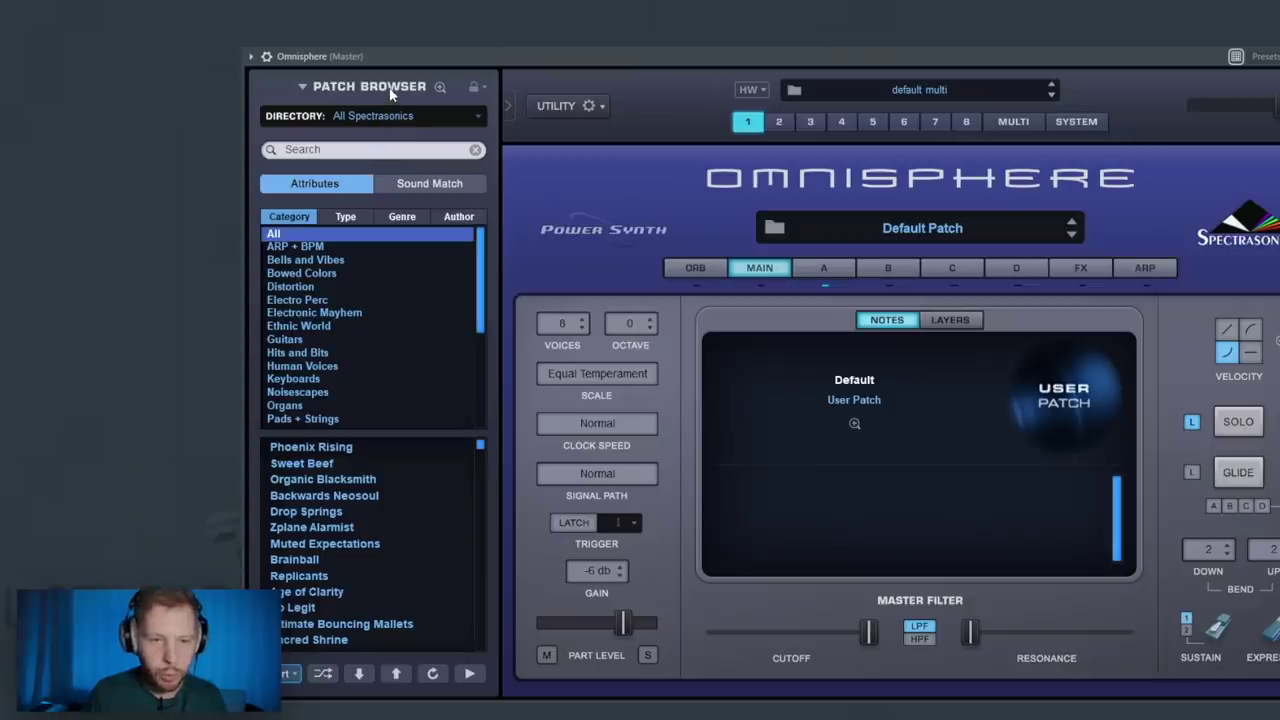
pyautogui.click(390, 90)
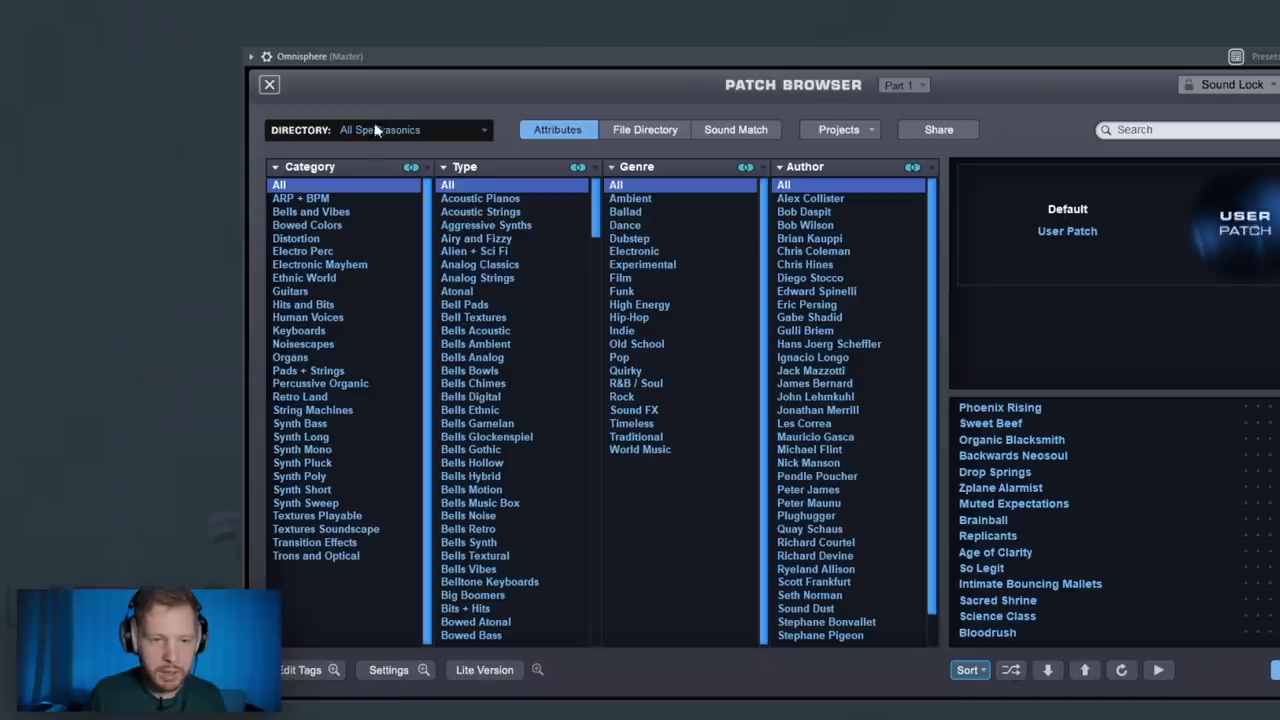
pyautogui.click(400, 130)
pyautogui.click(404, 206)
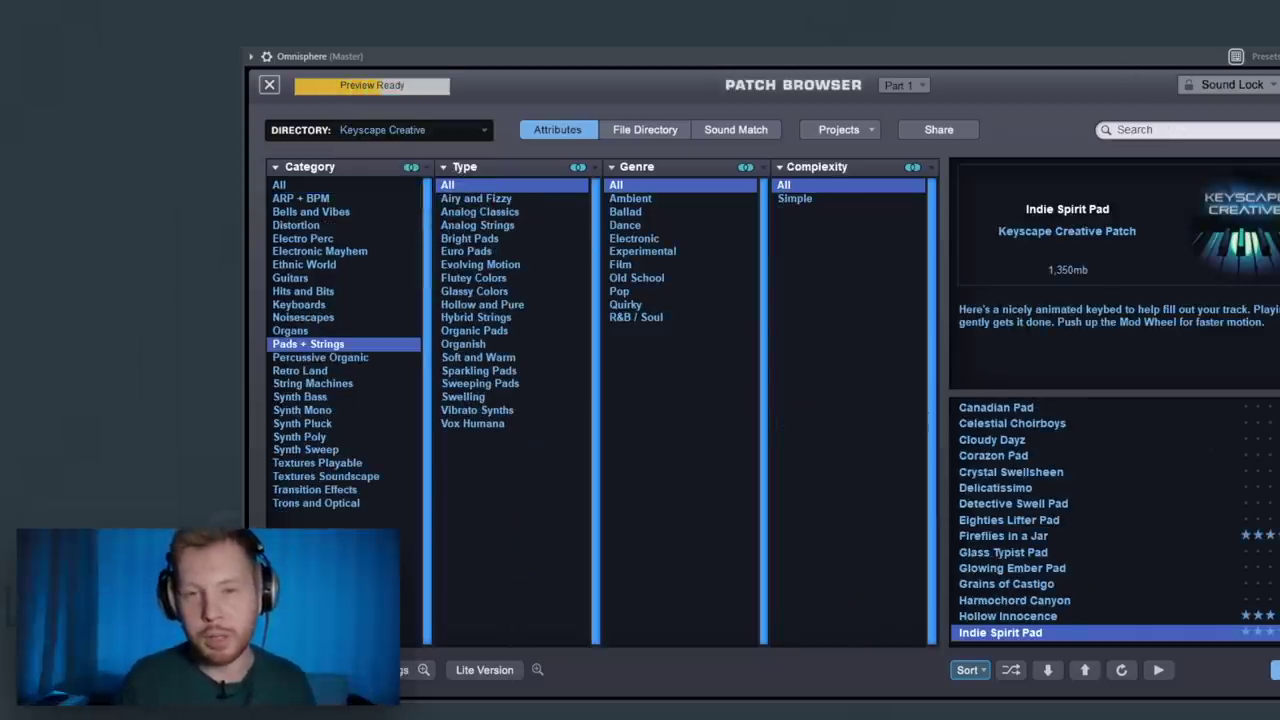
pyautogui.press('F6')
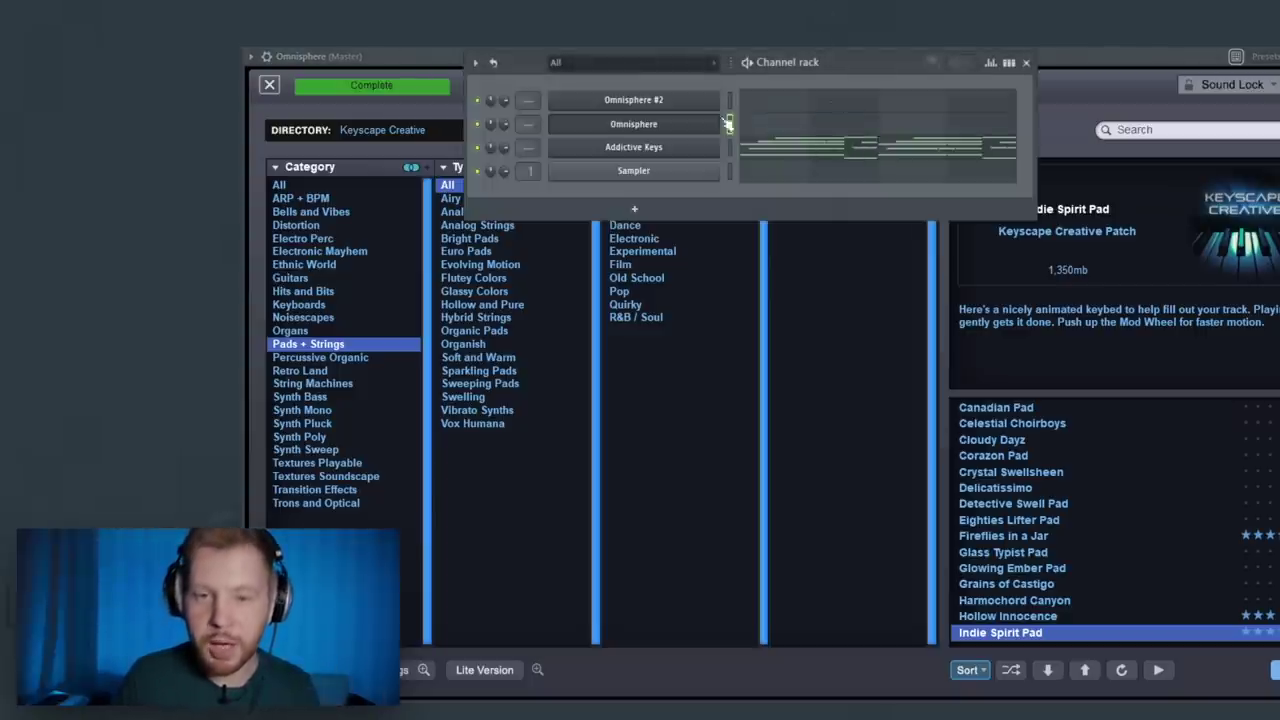
# Step: In Omnisphere's piano roll, place a one-and-a-half-bar D#5 and a half-bar B4, and copy both into bars 3 and 4
pyautogui.click(758, 128)
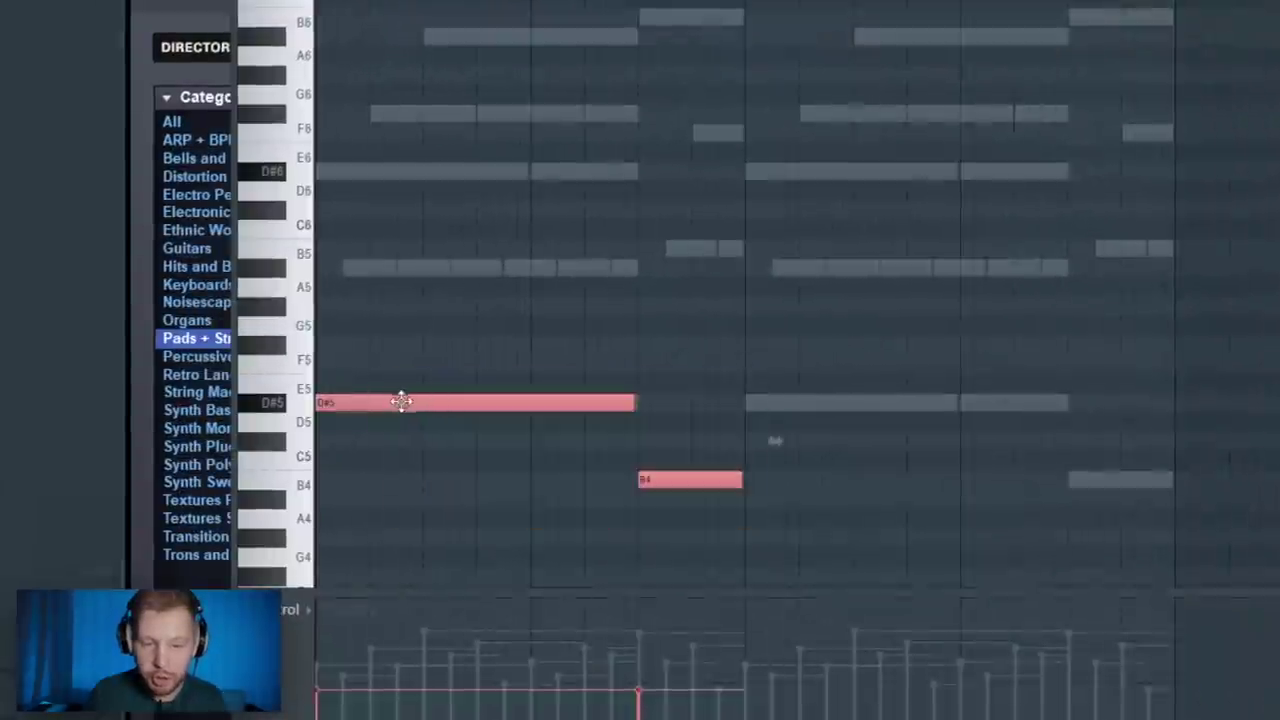
pyautogui.moveTo(401, 401); pyautogui.dragTo(848, 408)
pyautogui.click(849, 341)
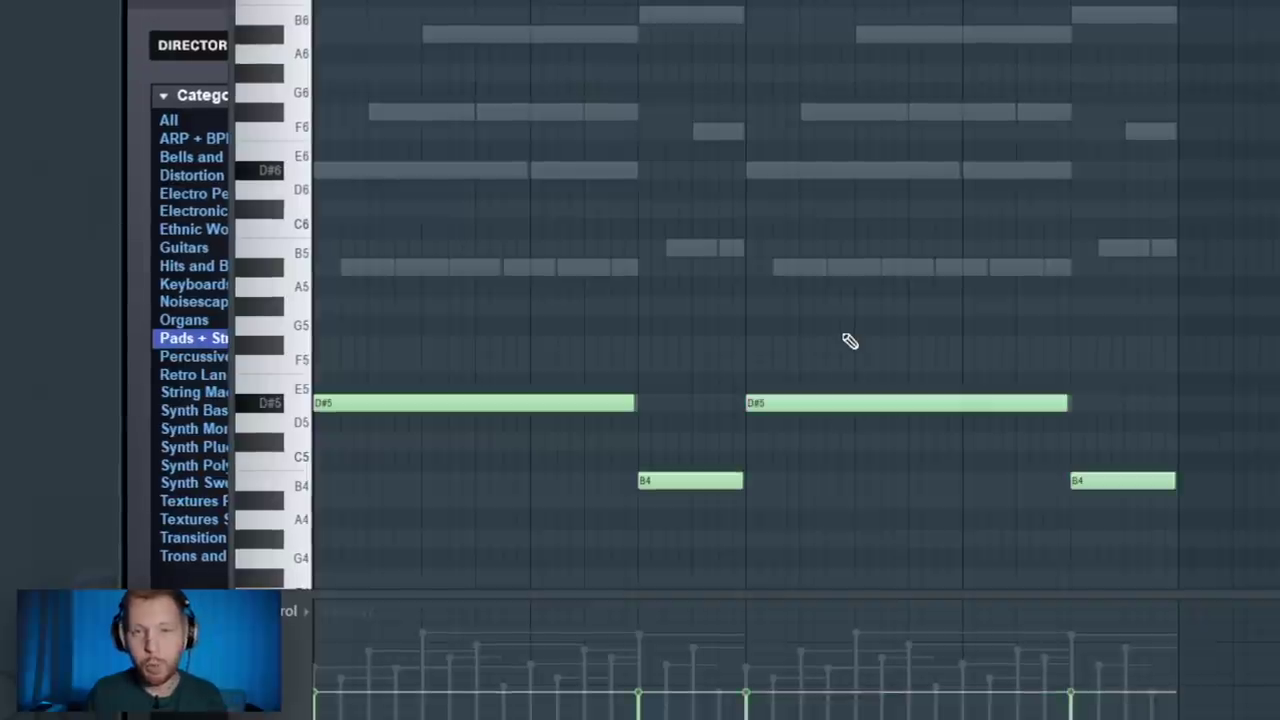
# Step: Add an upper pad line of half-bar notes D#6, F#6, D#6 and B5 across bars 1 and 2, checking it by playback
pyautogui.scroll(3, 829, 303)
pyautogui.click(330, 286)
pyautogui.moveTo(440, 286); pyautogui.dragTo(486, 216)
pyautogui.press('space')
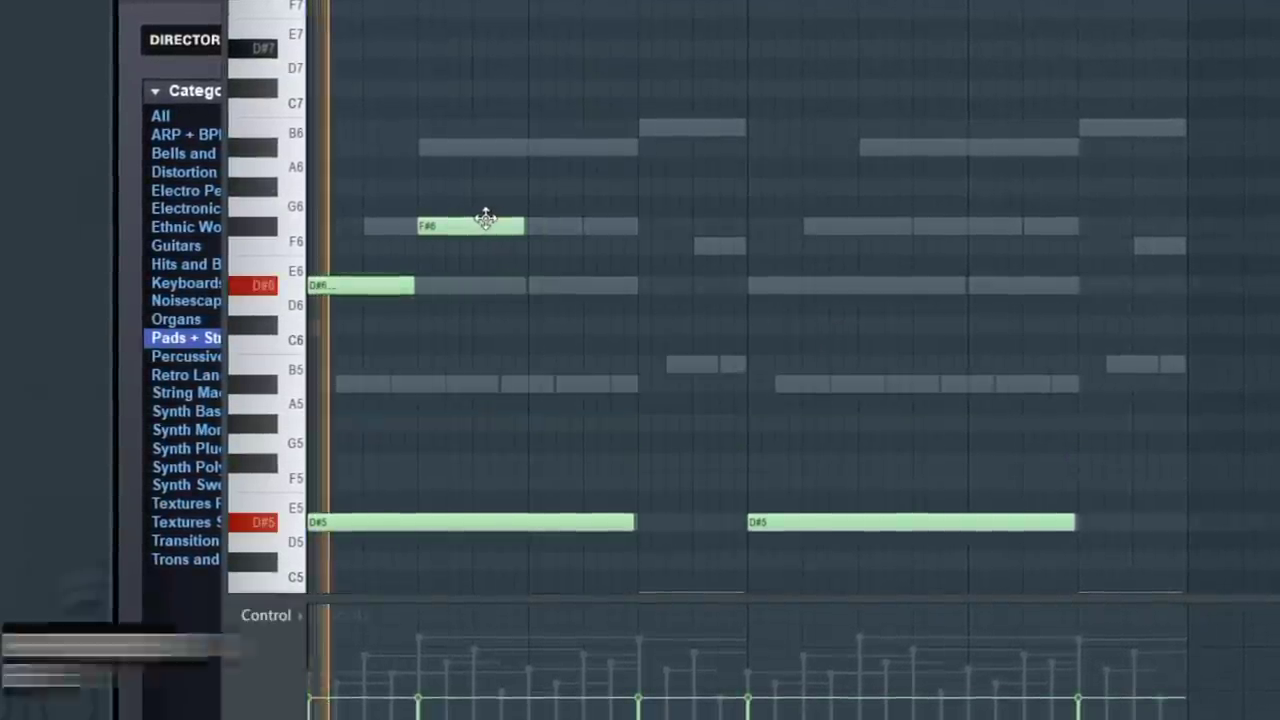
pyautogui.click(546, 287)
pyautogui.click(645, 364)
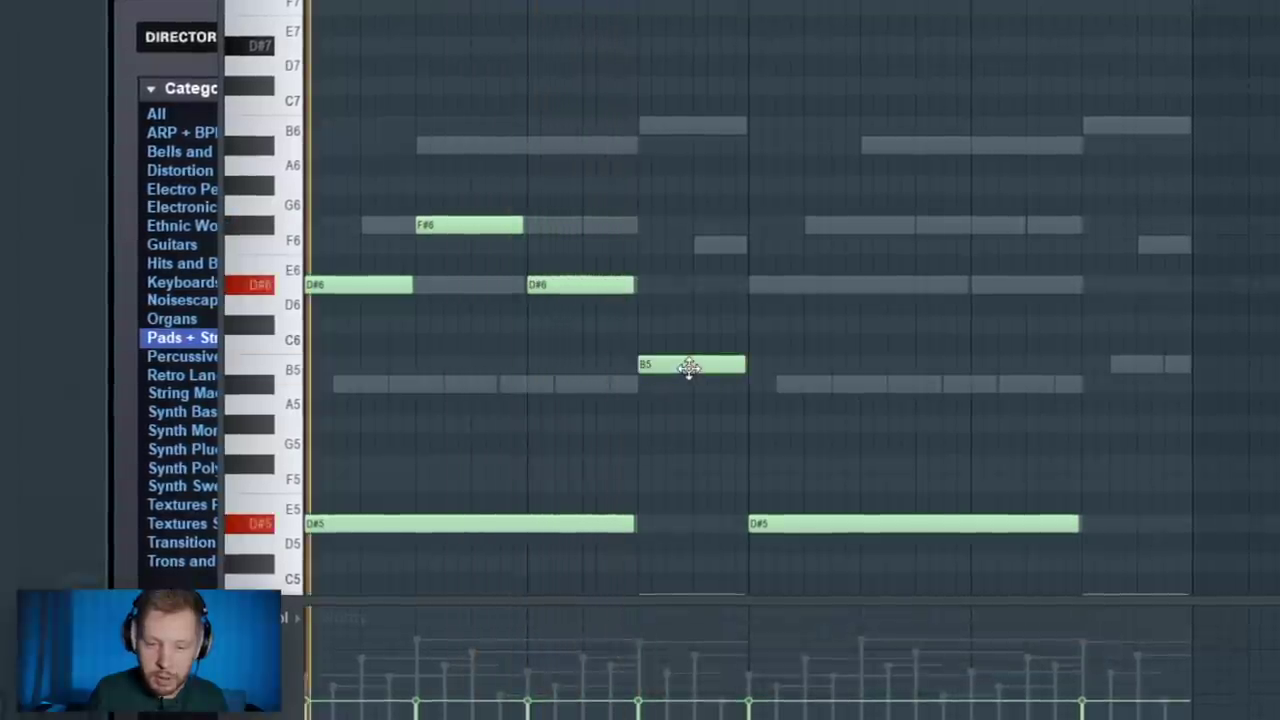
# Step: Start bar 3's pad line with a half-bar A#5, and copy the F#6 and second D#6 into bars 3 and 4
pyautogui.scroll(-4, 680, 320)
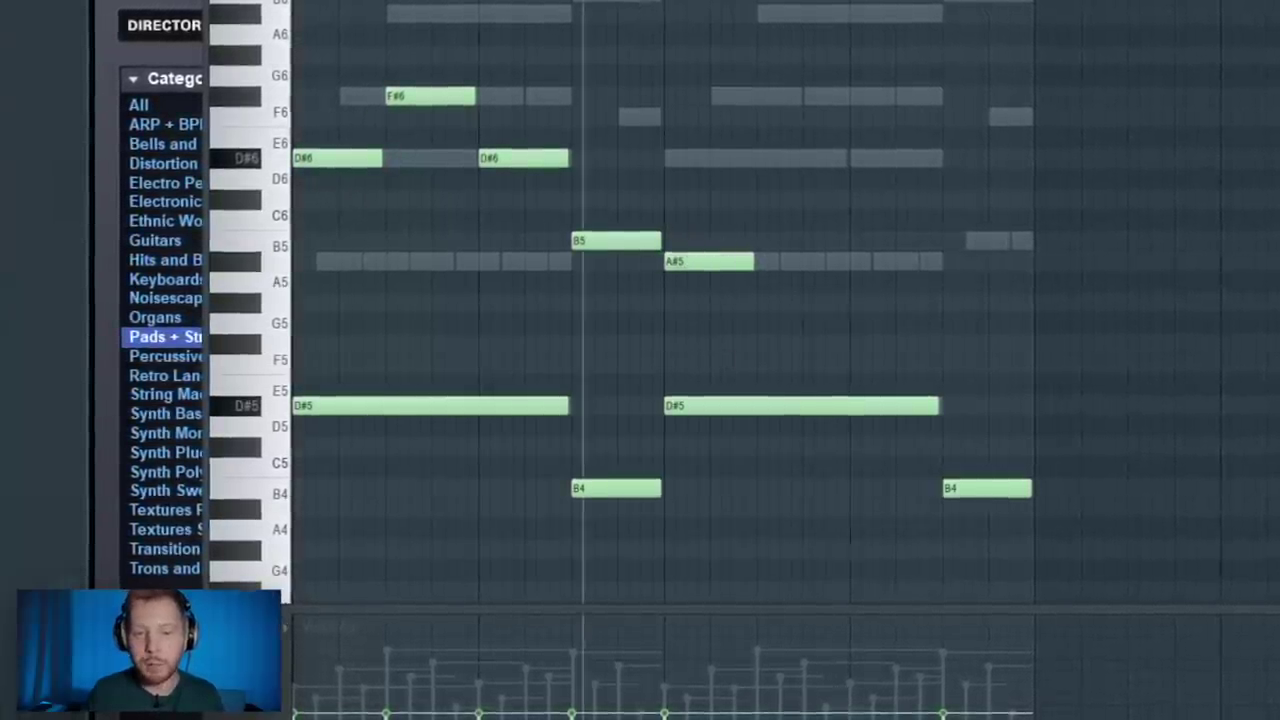
pyautogui.press('space')
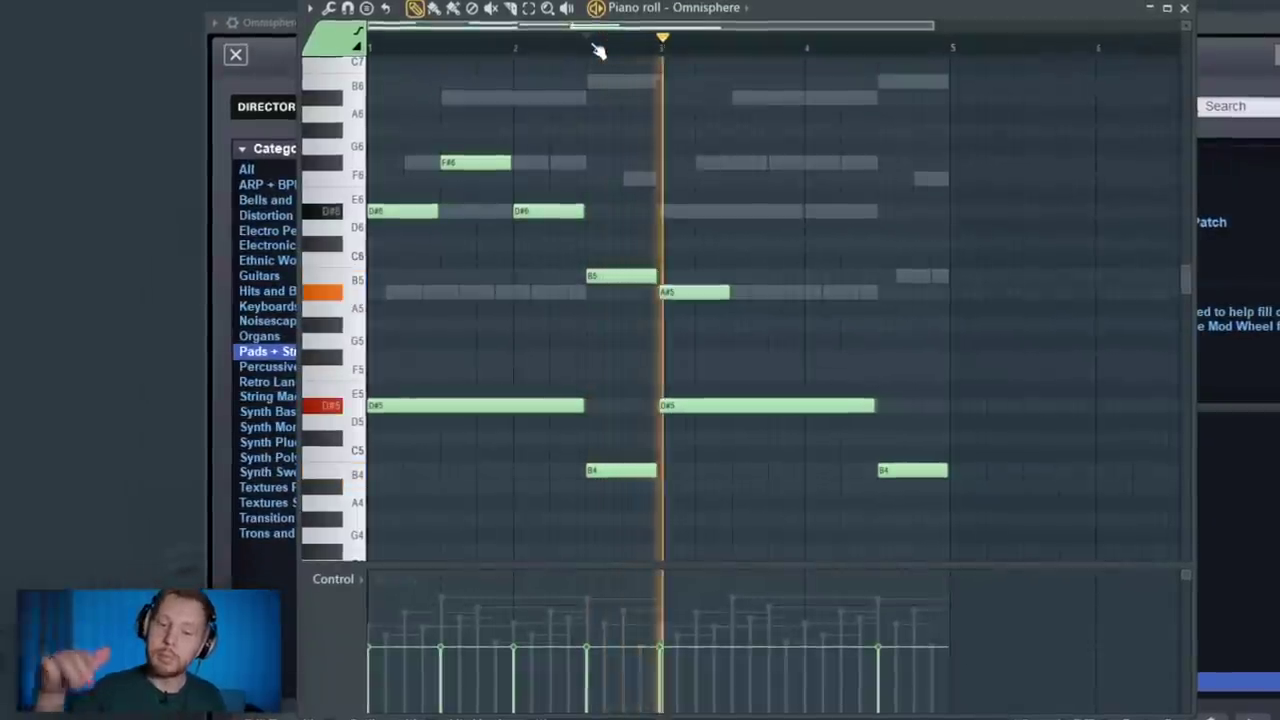
pyautogui.press('space')
pyautogui.moveTo(467, 140); pyautogui.dragTo(607, 250)
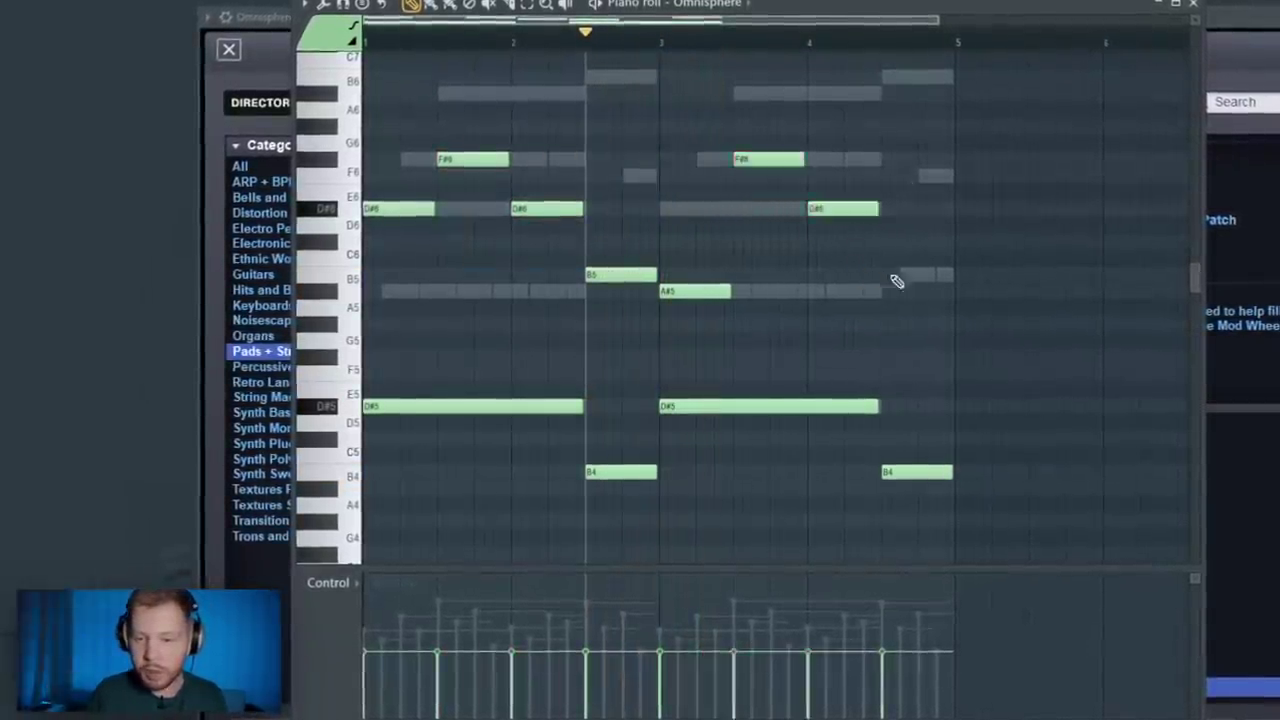
# Step: End bar 4's pad line with quarter-bar B5 and F6 notes, lower the F6 one octave, and listen to the part
pyautogui.moveTo(976, 366); pyautogui.dragTo(932, 523)
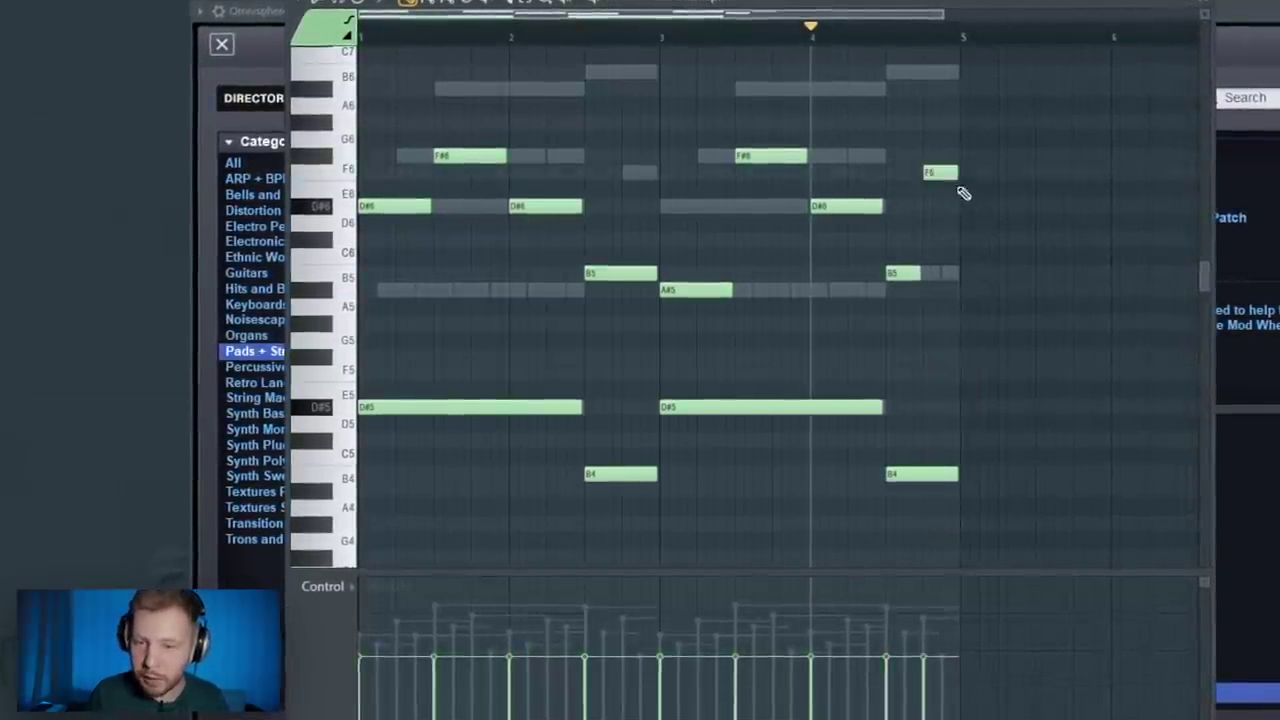
pyautogui.hotkey('ctrl', 'Down')
pyautogui.press('space')
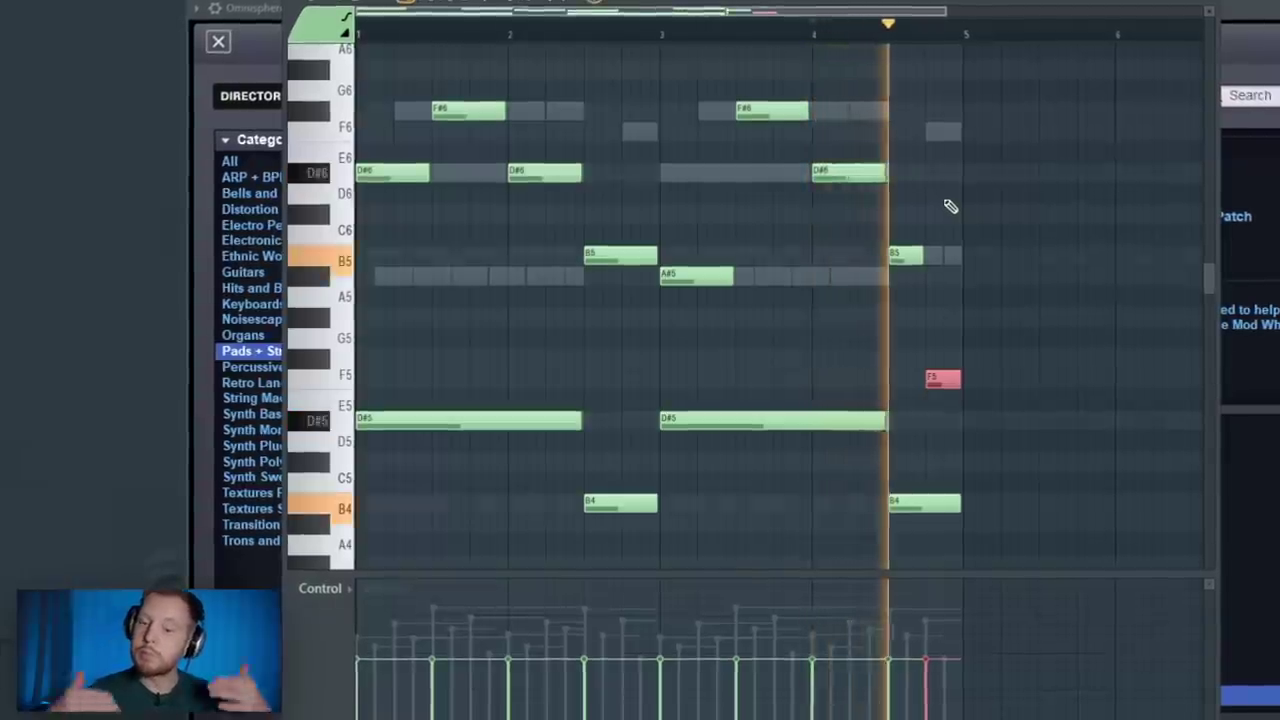
pyautogui.hotkey('ctrl', 'd')
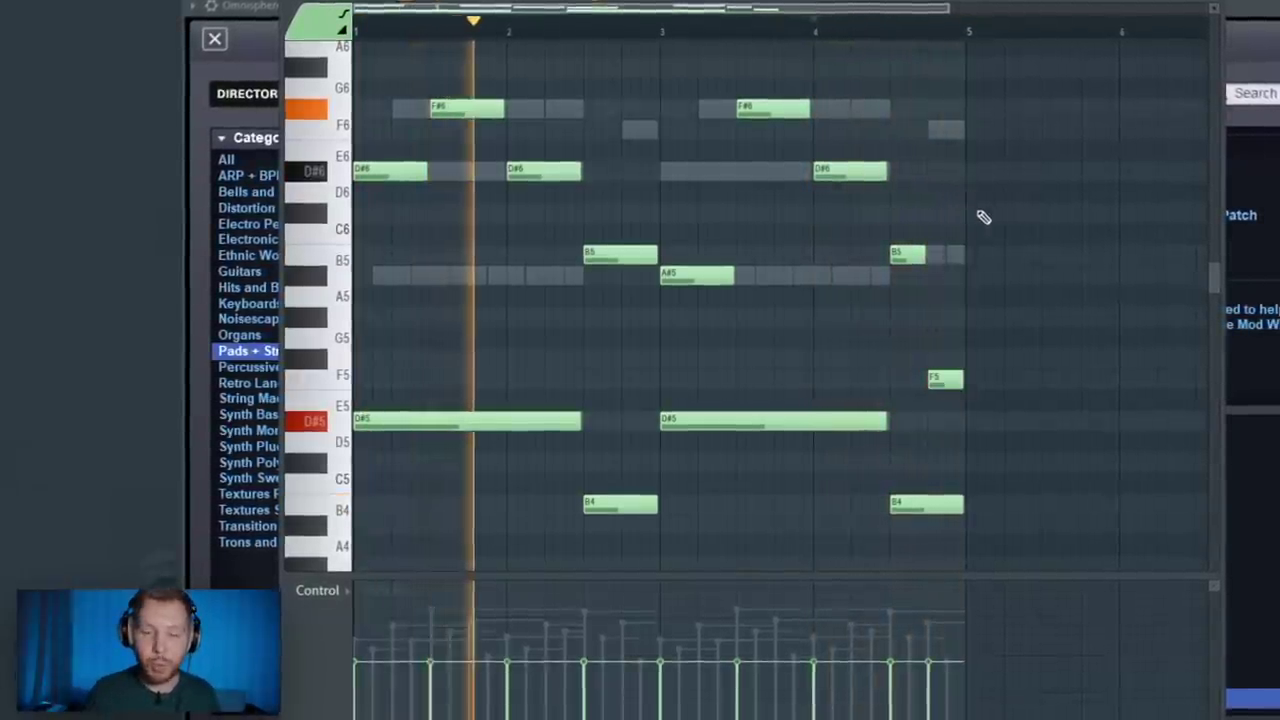
pyautogui.press('space')
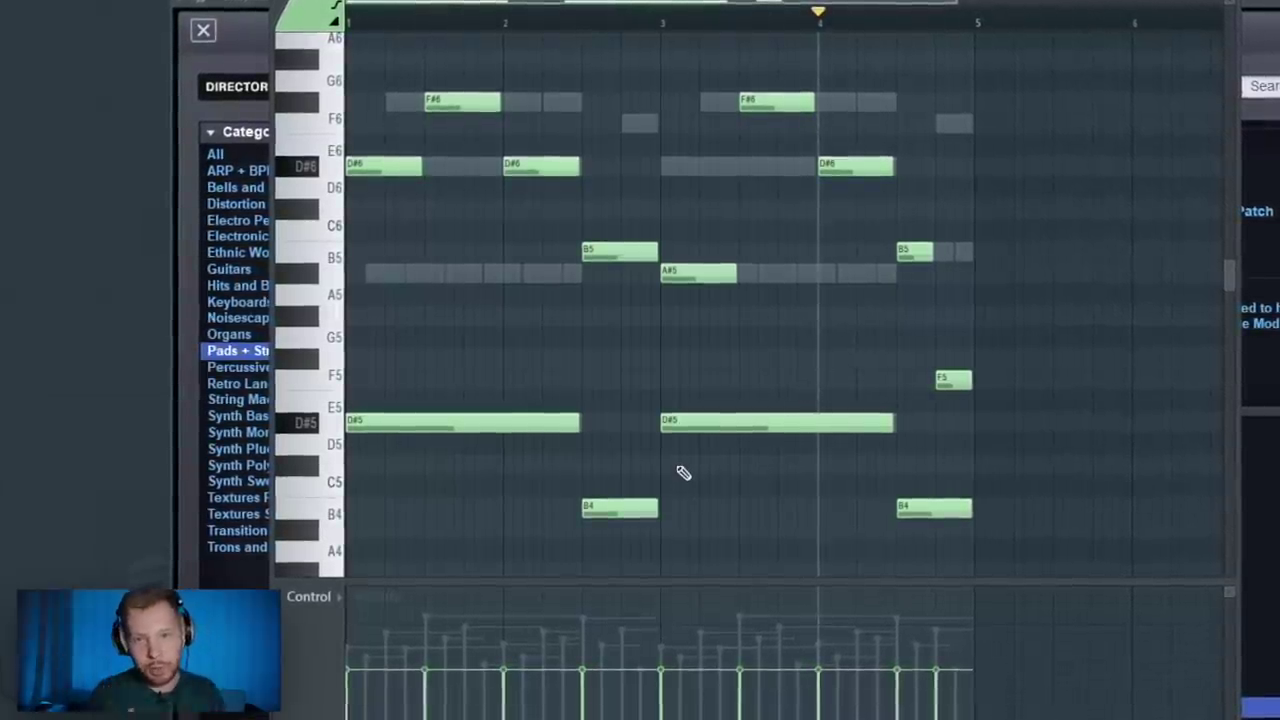
# Step: Transpose the whole Omnisphere pad part down one octave, listen to it, and close its piano roll
pyautogui.press('space')
pyautogui.scroll(-2, 690, 455)
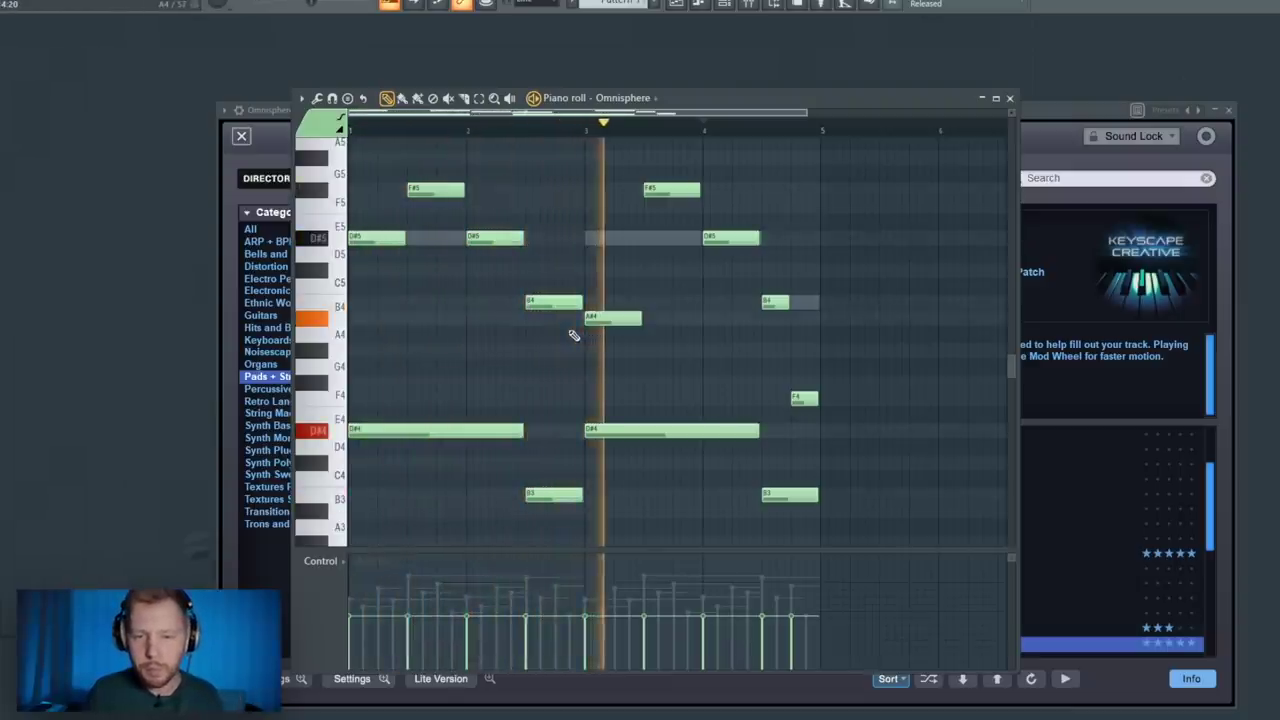
pyautogui.scroll(2, 573, 335)
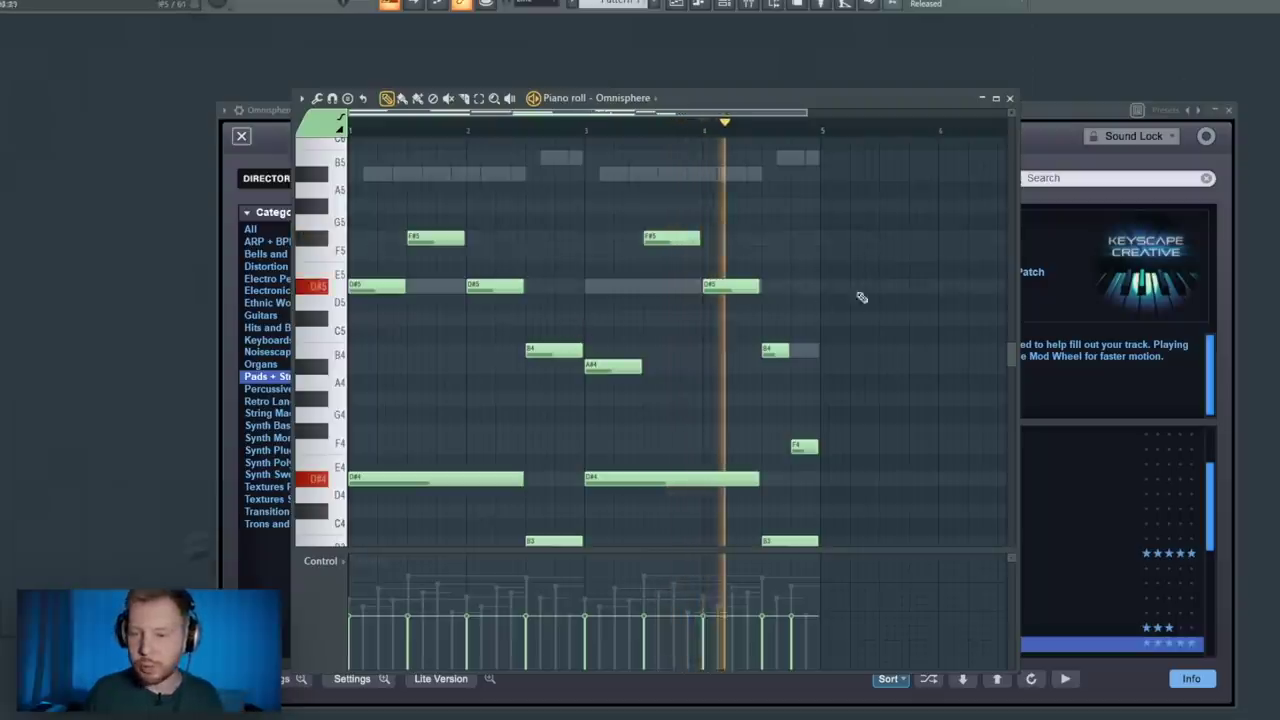
pyautogui.click(1009, 98)
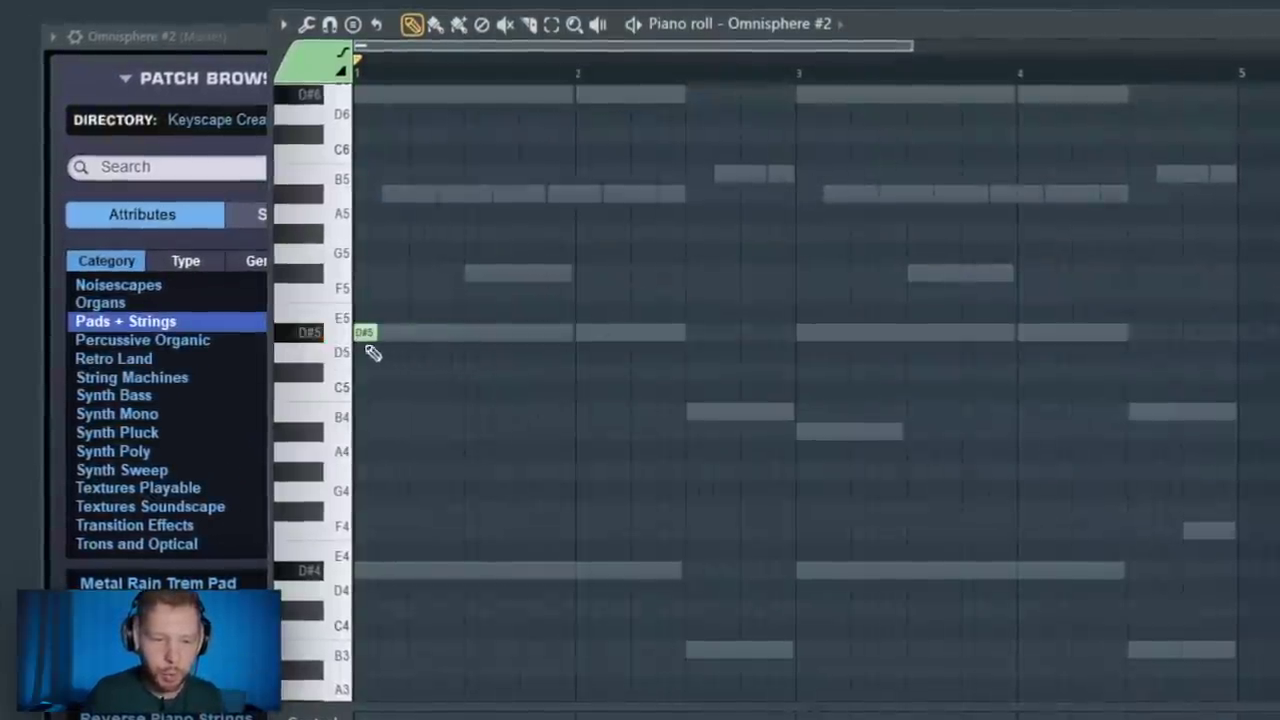
# Step: Write a rising Omnisphere #2 arpeggio of D#5, A#5, D#6, F#6, ending bar 2 with B4, B5, F6, B6, and duplicate it through bar 4
pyautogui.scroll(3, 374, 400)
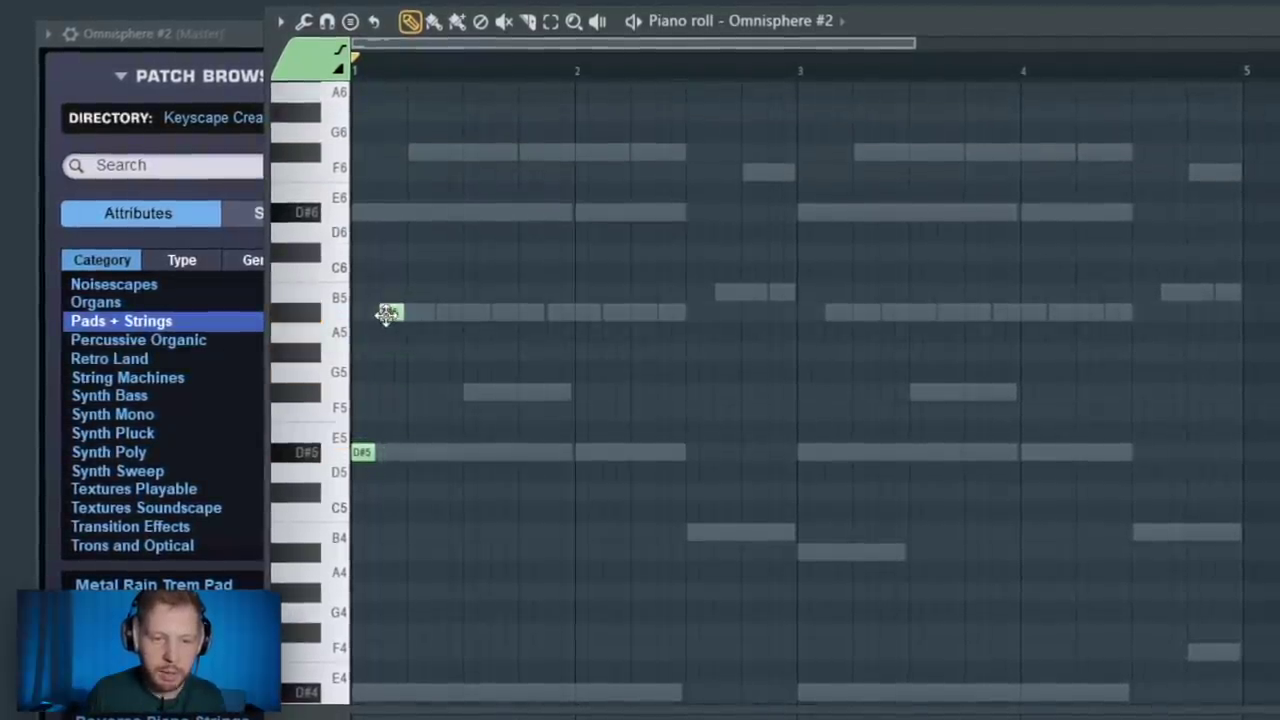
pyautogui.click(445, 150)
pyautogui.press('space')
pyautogui.press('space')
pyautogui.hotkey('ctrl', 'a')
pyautogui.hotkey('ctrl', 'b')
pyautogui.hotkey('ctrl', 'b')
pyautogui.click(696, 540)
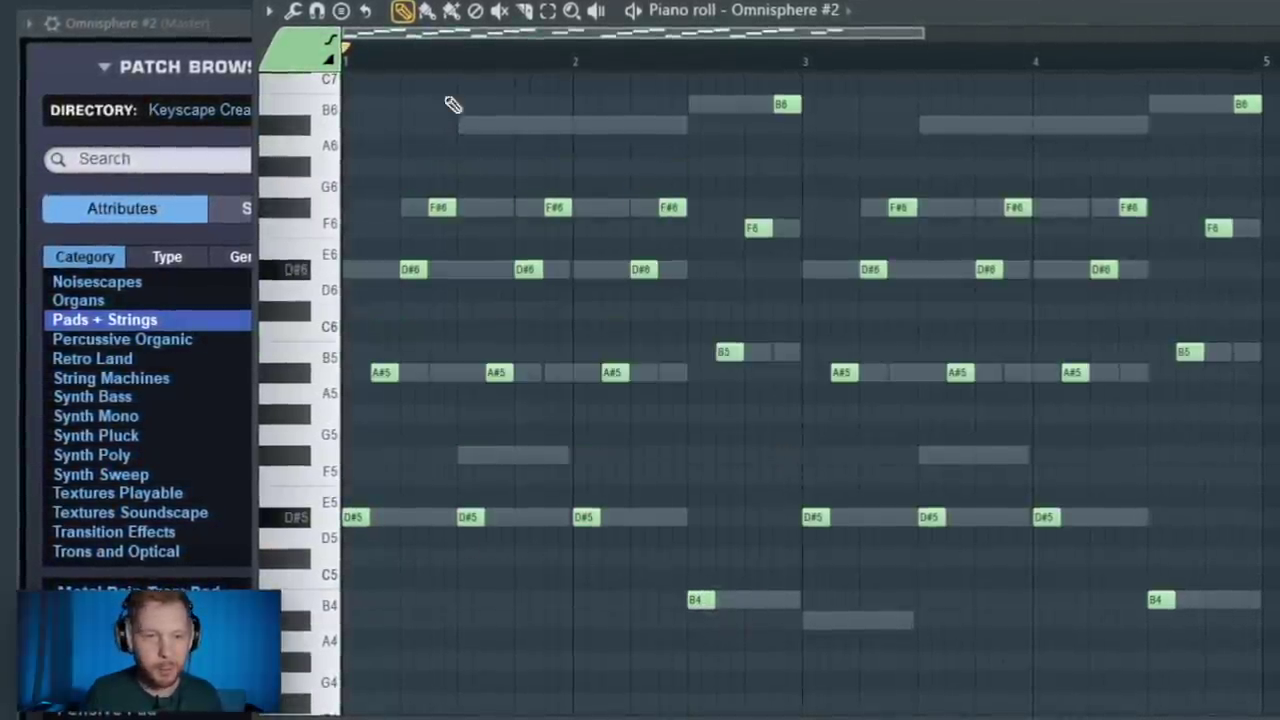
# Step: Transpose the whole Omnisphere #2 arpeggio up one octave during playback and listen to it
pyautogui.press('space')
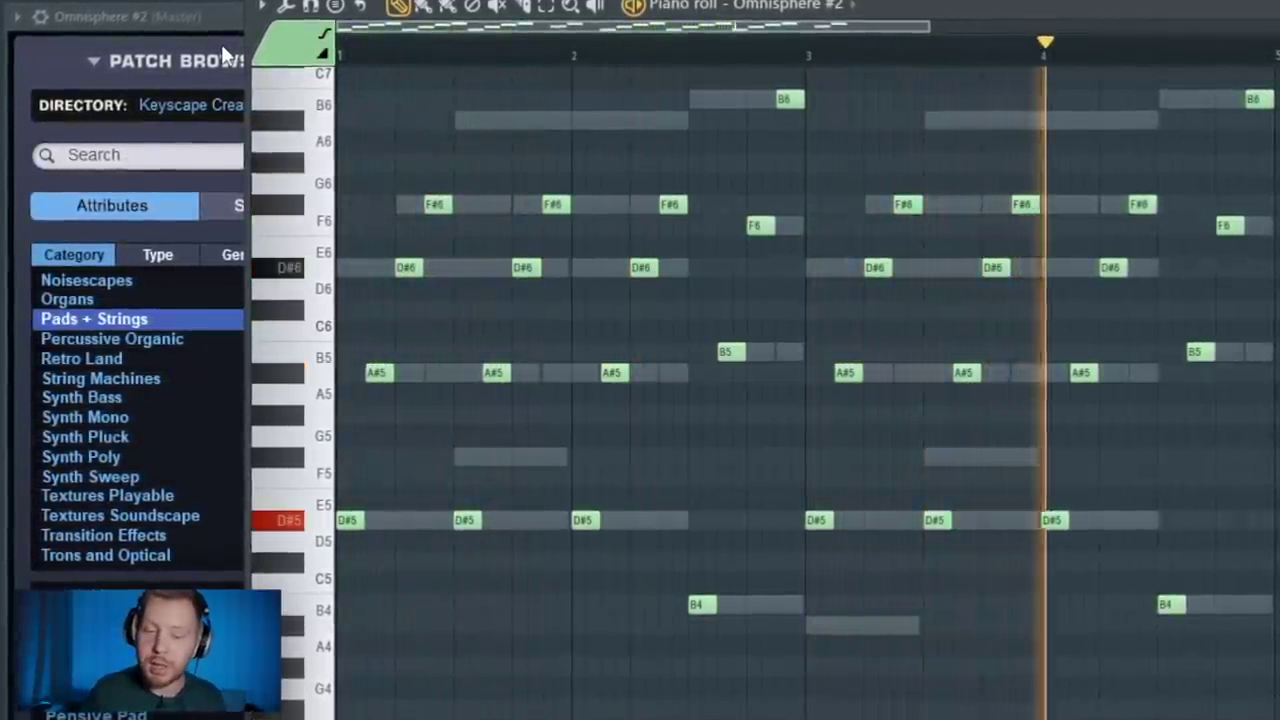
pyautogui.hotkey('ctrl', 'Up')
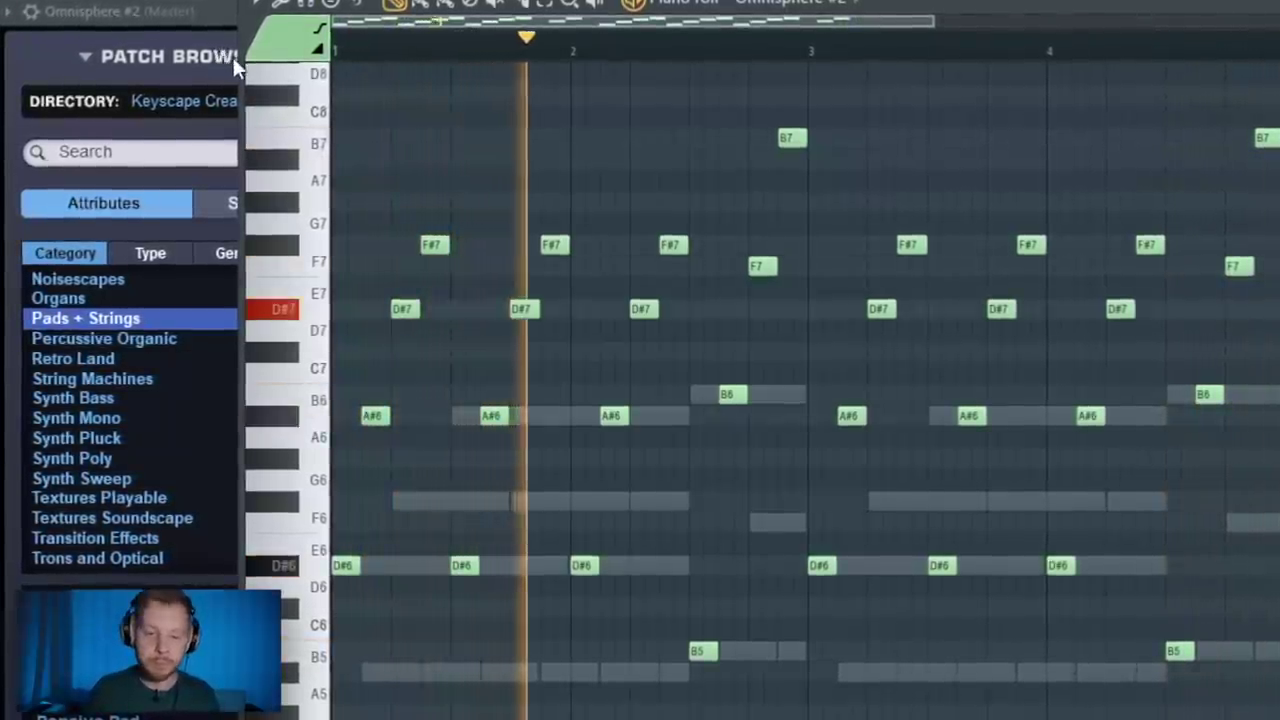
pyautogui.press('space')
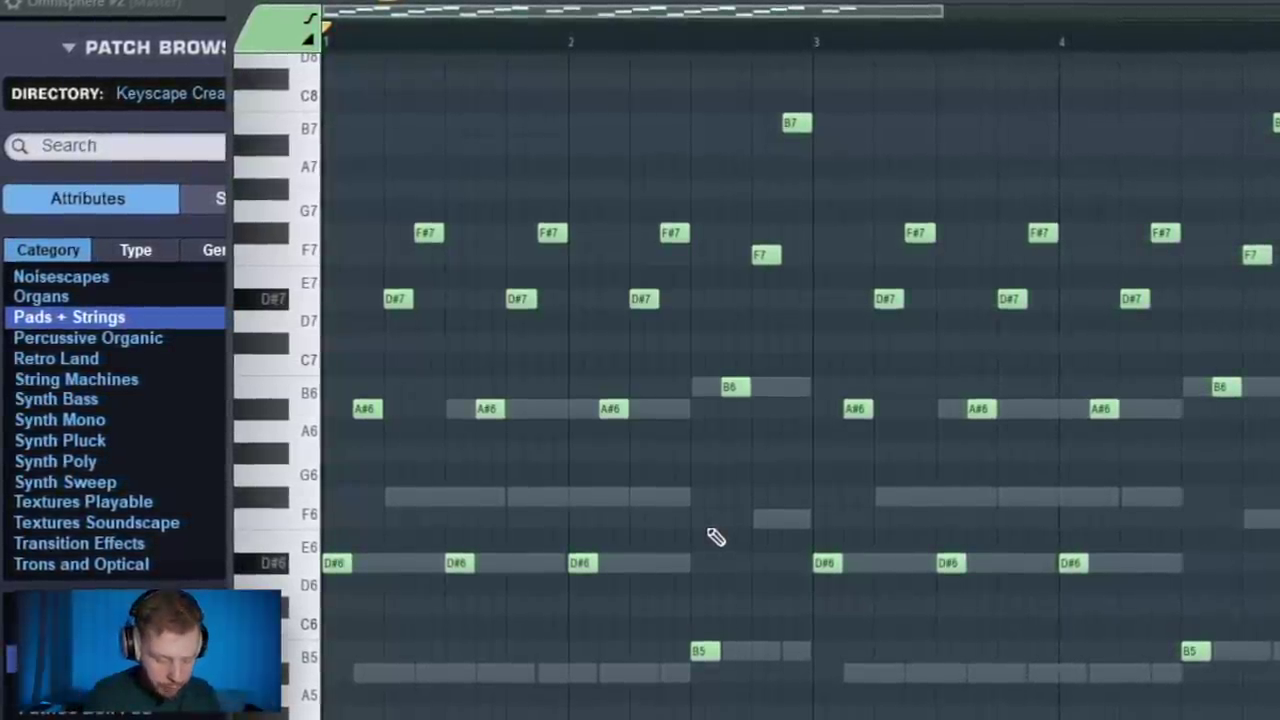
pyautogui.hotkey('alt', 'v')
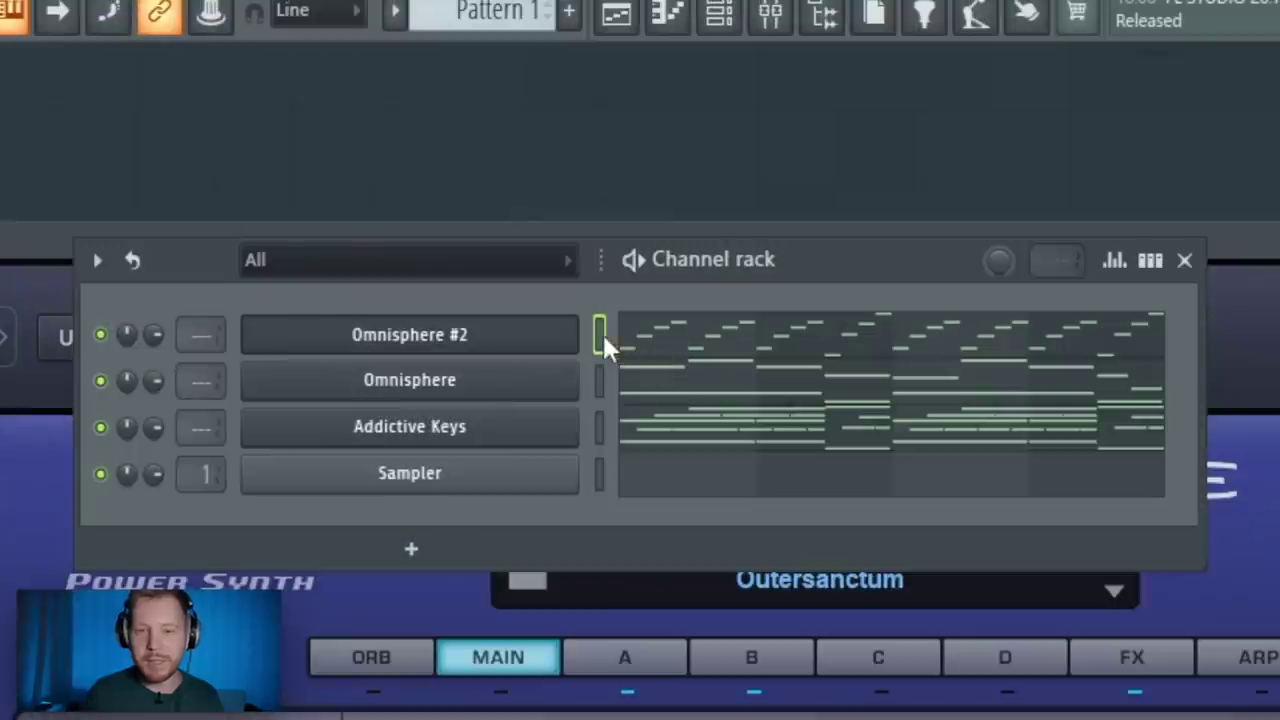
# Step: Route Omnisphere #2, Omnisphere and Addictive Keys to their own free mixer tracks 2, 3 and 4
pyautogui.click(600, 335)
pyautogui.hotkey('ctrl', 'l')
pyautogui.click(598, 385)
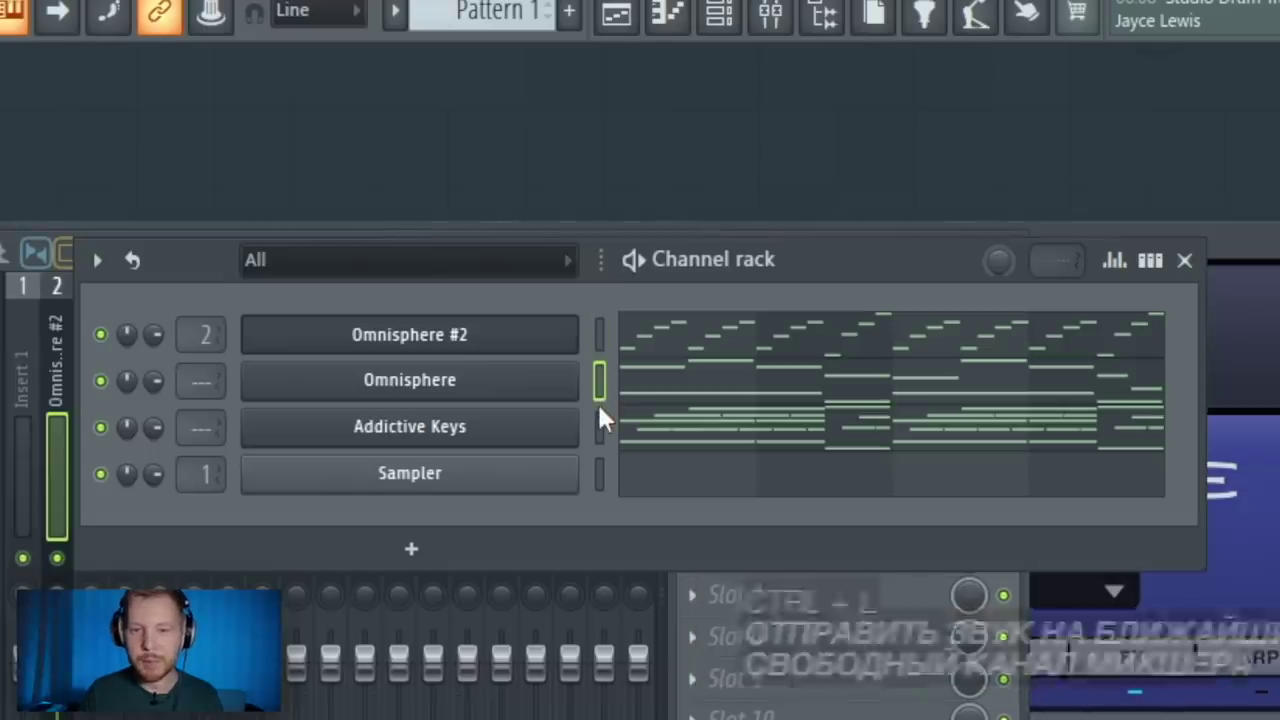
pyautogui.hotkey('ctrl', 'l')
pyautogui.click(598, 425)
pyautogui.hotkey('ctrl', 'l')
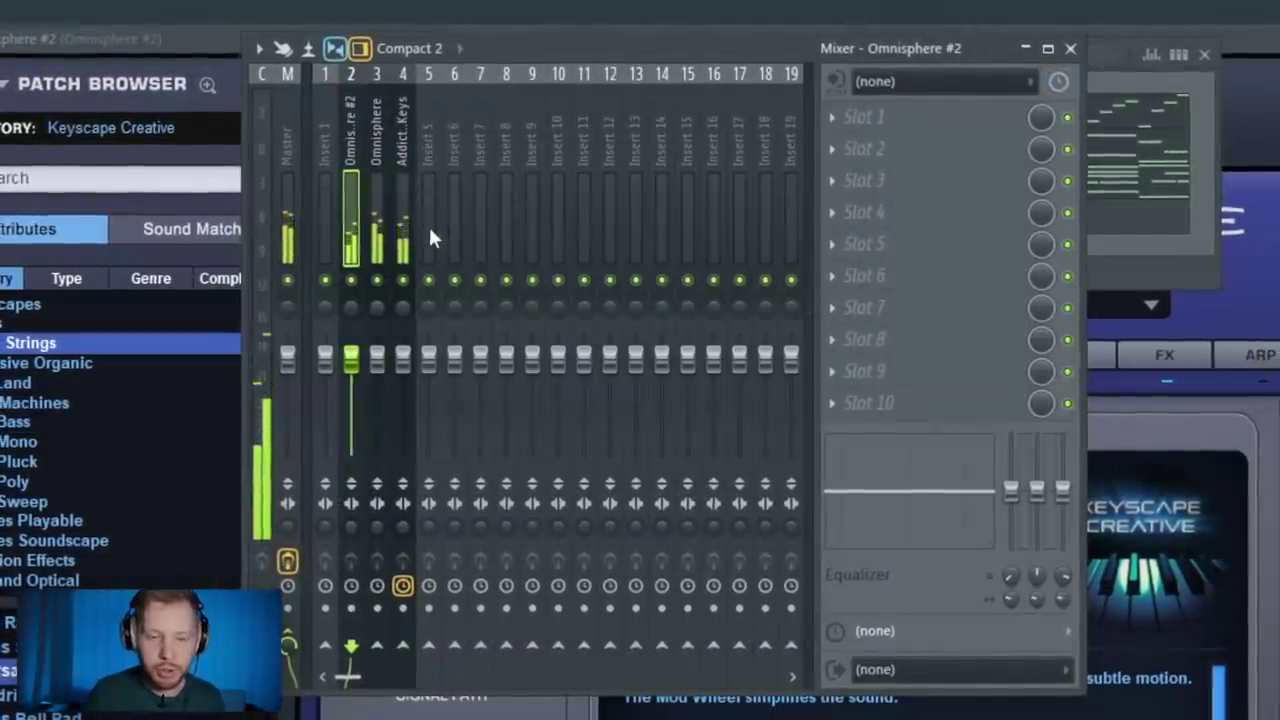
# Step: Add the Super VHS effect to slot 2 of the Omnisphere mixer track
pyautogui.click(378, 110)
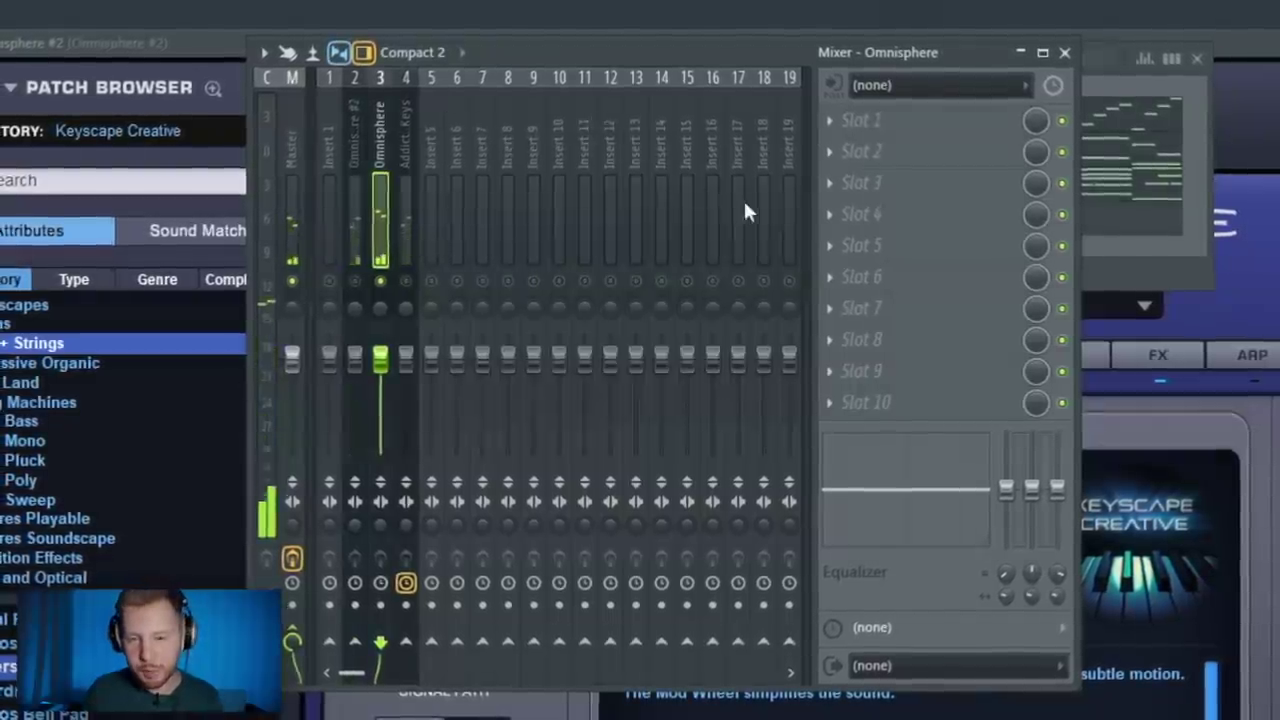
pyautogui.click(860, 150)
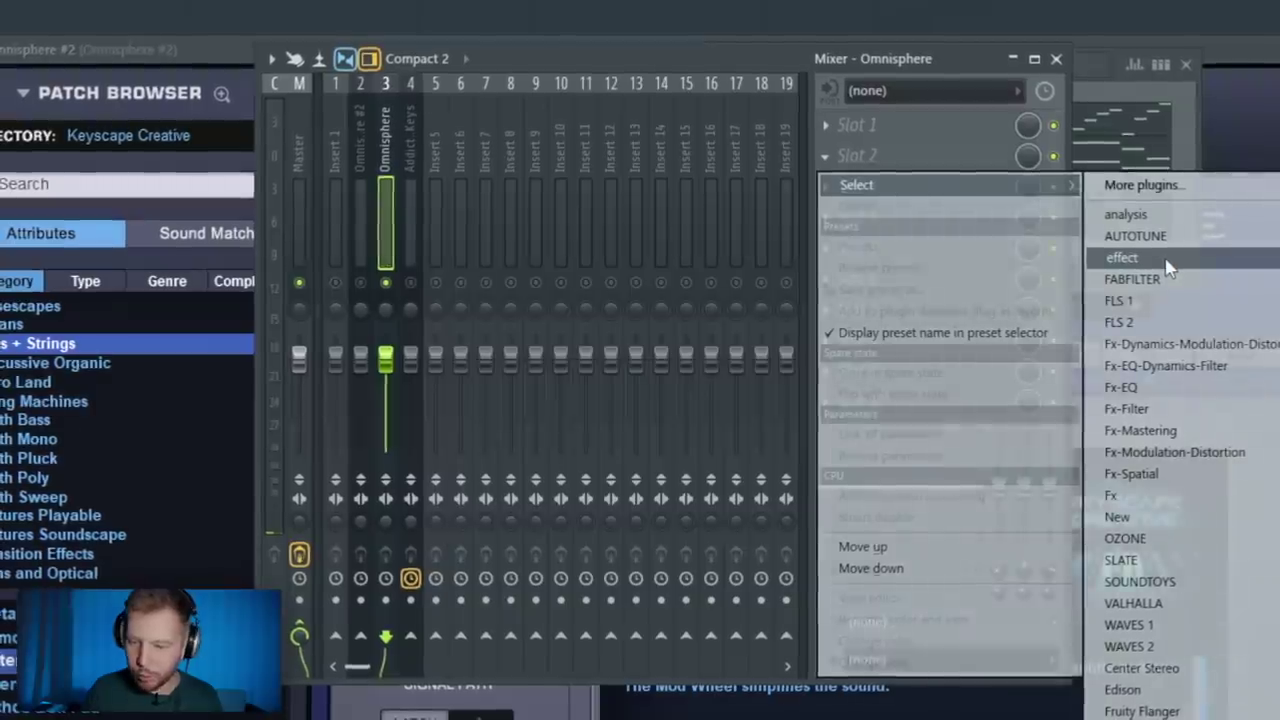
pyautogui.click(1060, 290)
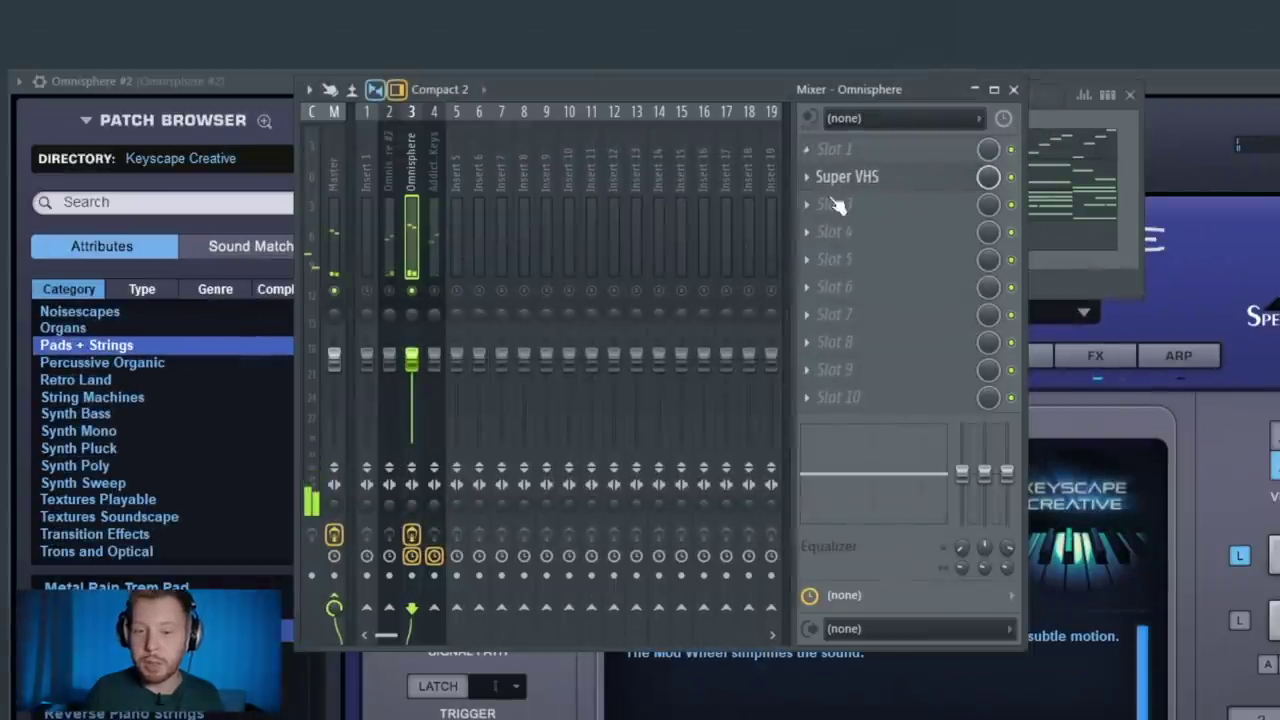
# Step: Add RC-20 Retro Color to slot 3 of the Omnisphere track, switch off its Wobble and raise its EQ low cut
pyautogui.click(836, 205)
pyautogui.moveTo(834, 230)
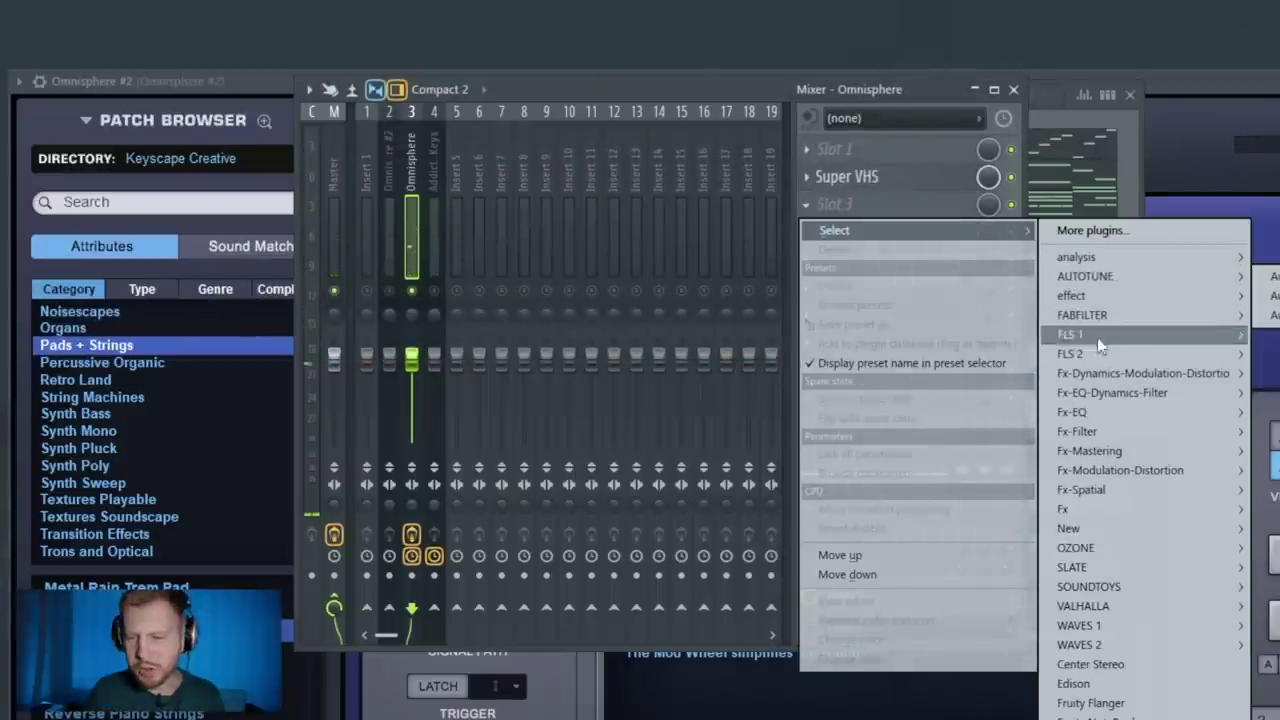
pyautogui.press('Return')
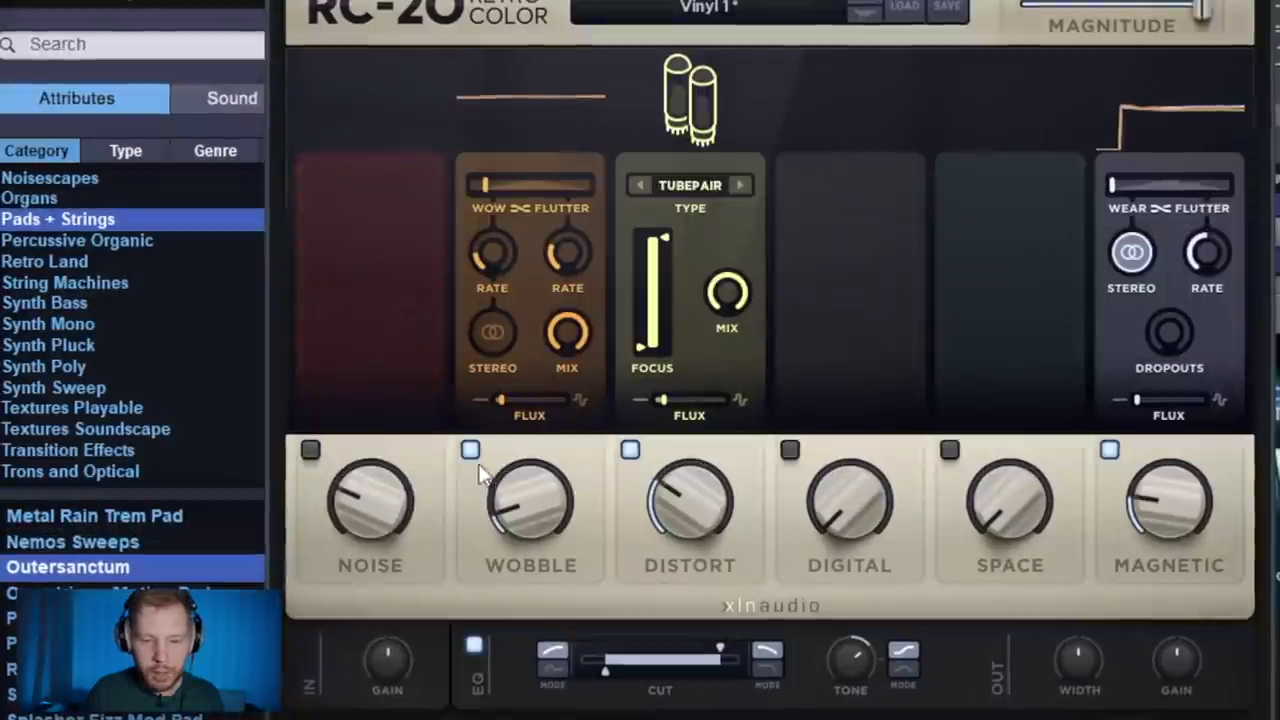
pyautogui.click(471, 449)
pyautogui.moveTo(605, 668); pyautogui.dragTo(645, 668)
pyautogui.scroll(1, 857, 657)
pyautogui.scroll(1, 841, 655)
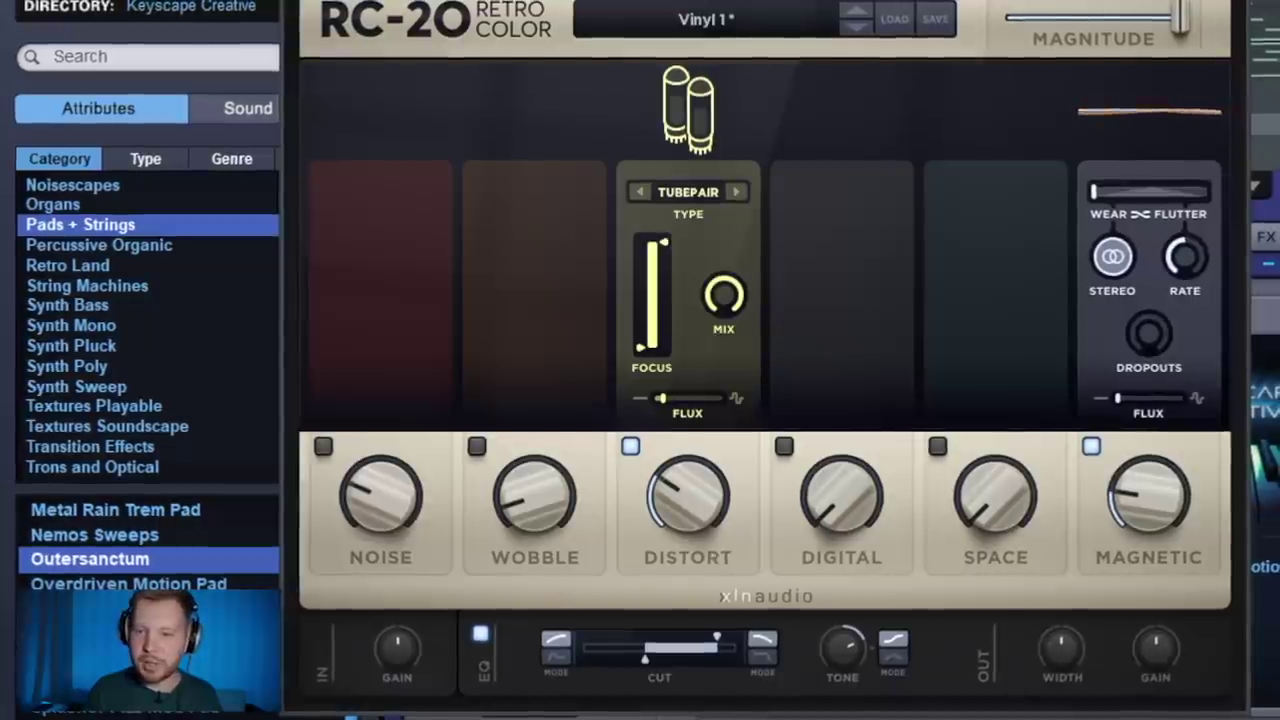
# Step: Set the Omnisphere track's stereo separation to about 44% merged and reduce the RC-20 output width
pyautogui.press('F9')
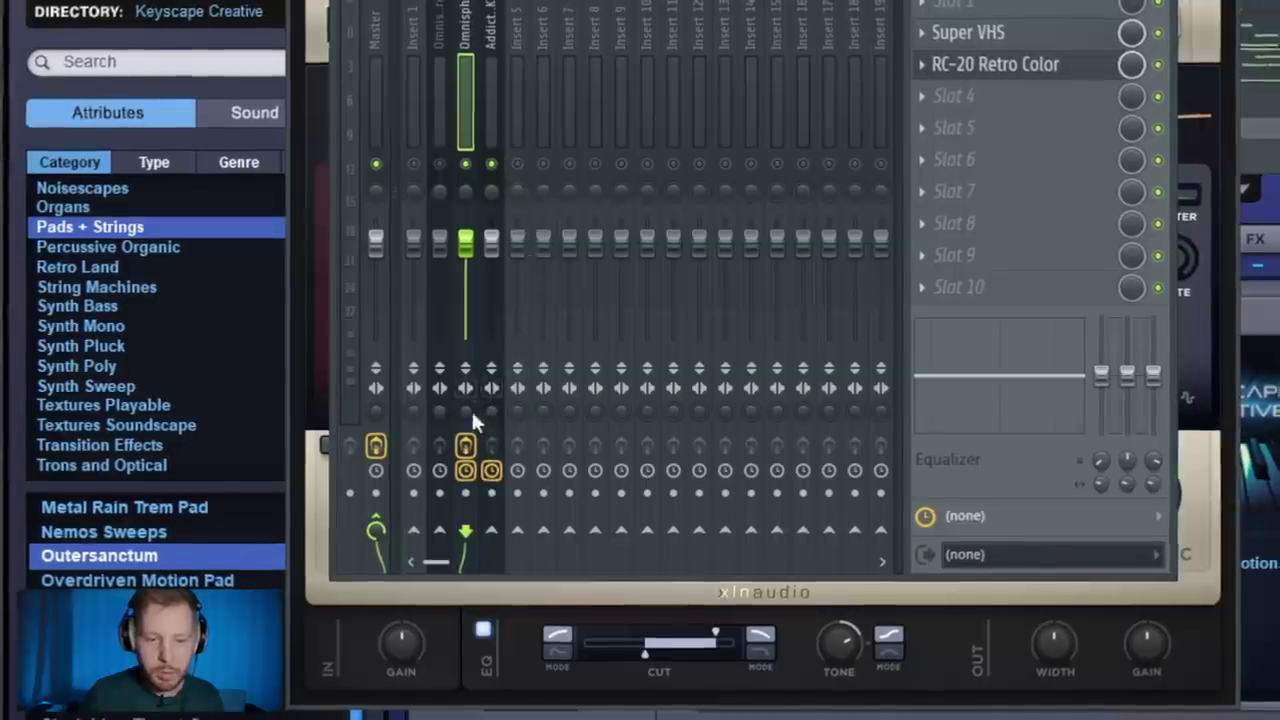
pyautogui.moveTo(473, 412); pyautogui.dragTo(473, 425)
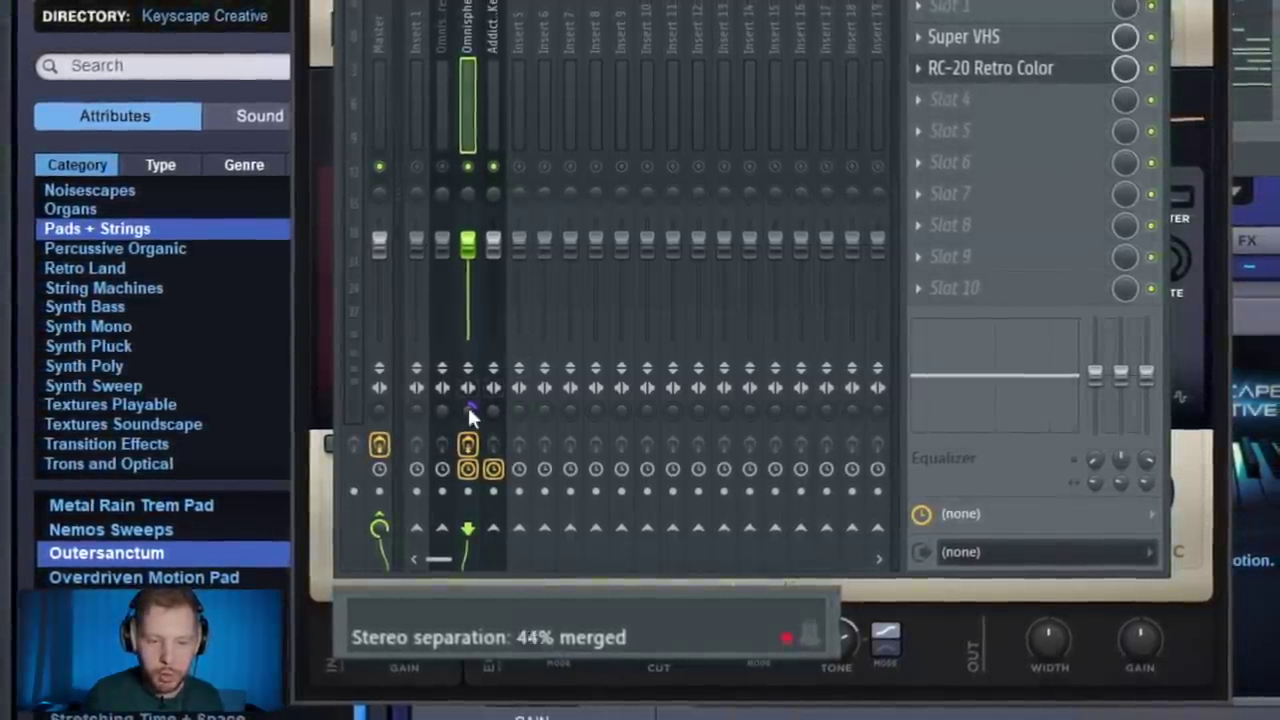
pyautogui.click(1011, 70)
pyautogui.moveTo(1044, 634); pyautogui.dragTo(1041, 690)
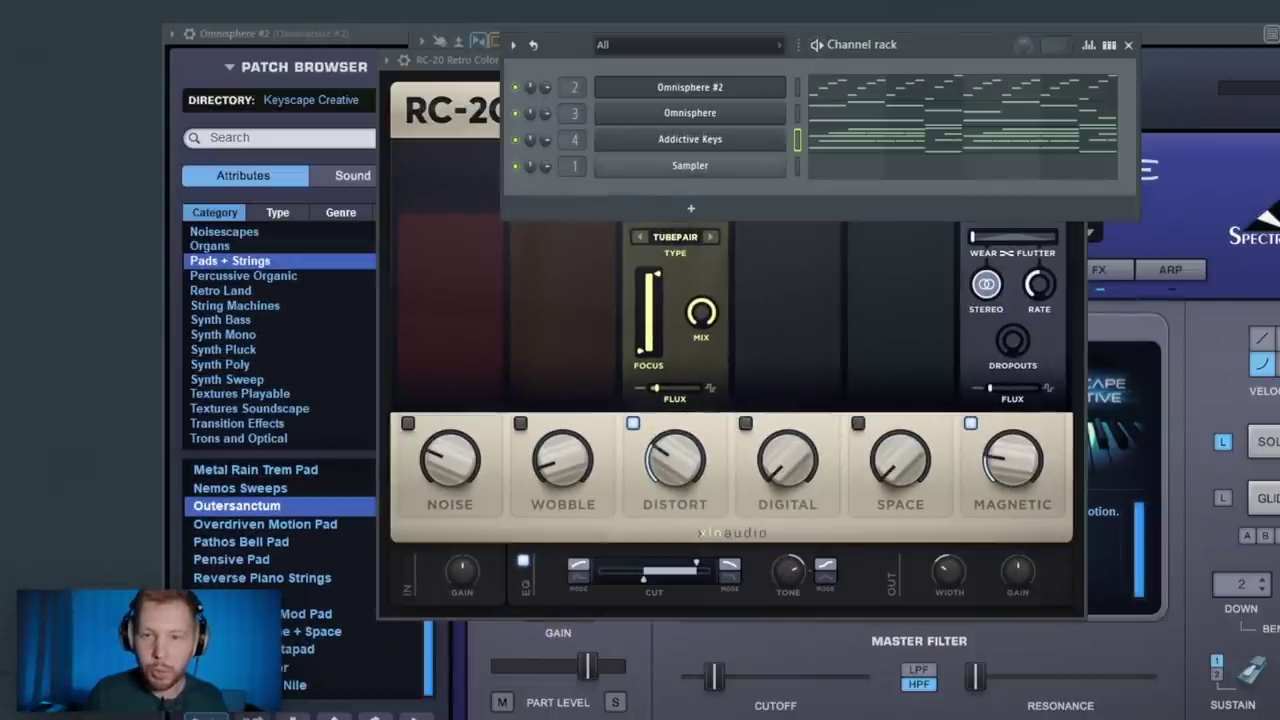
# Step: Add HalfTime to slot 2 of the Omnisphere #2 mixer track, with a 1/2 loop and a reduced mix
pyautogui.click(915, 7)
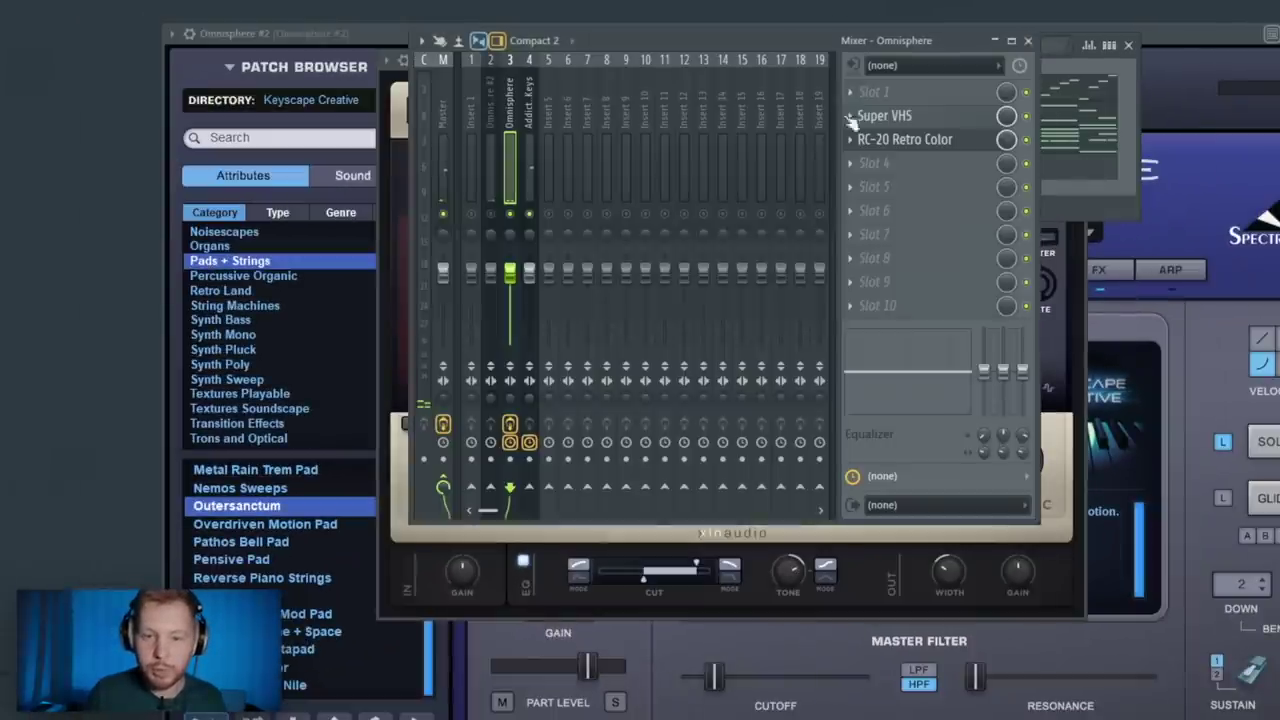
pyautogui.click(491, 106)
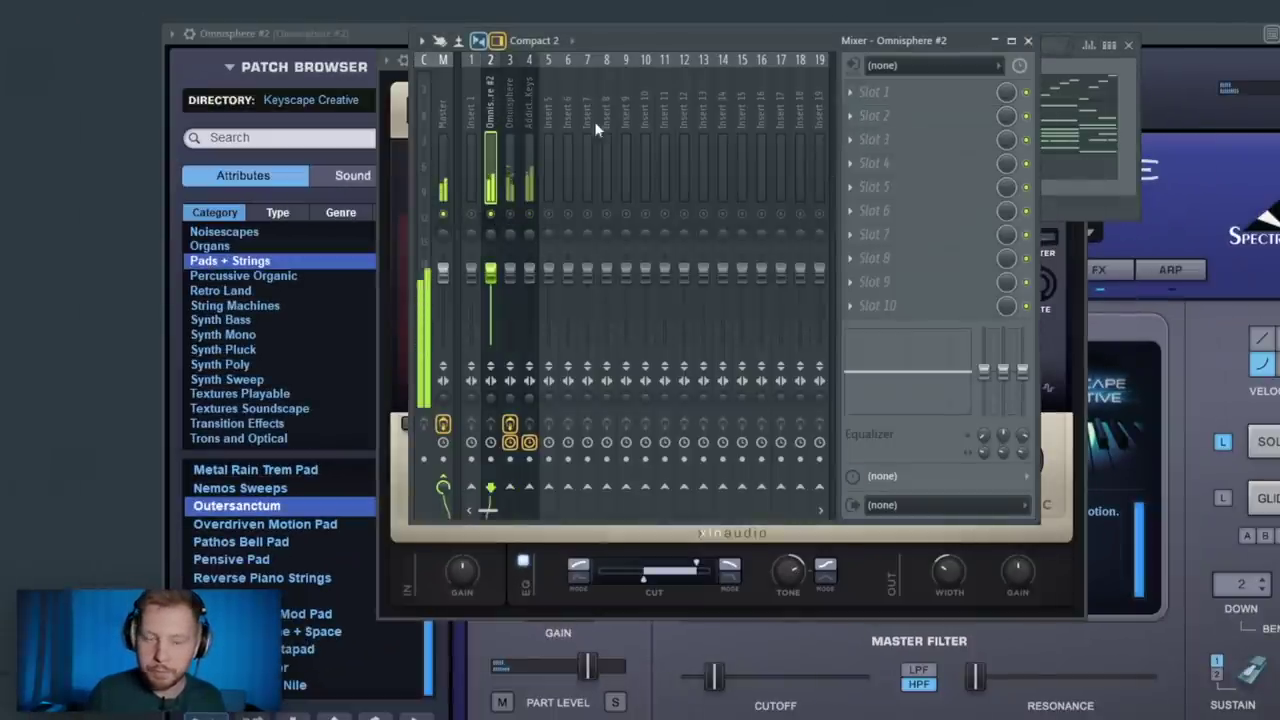
pyautogui.click(896, 117)
pyautogui.click(1090, 196)
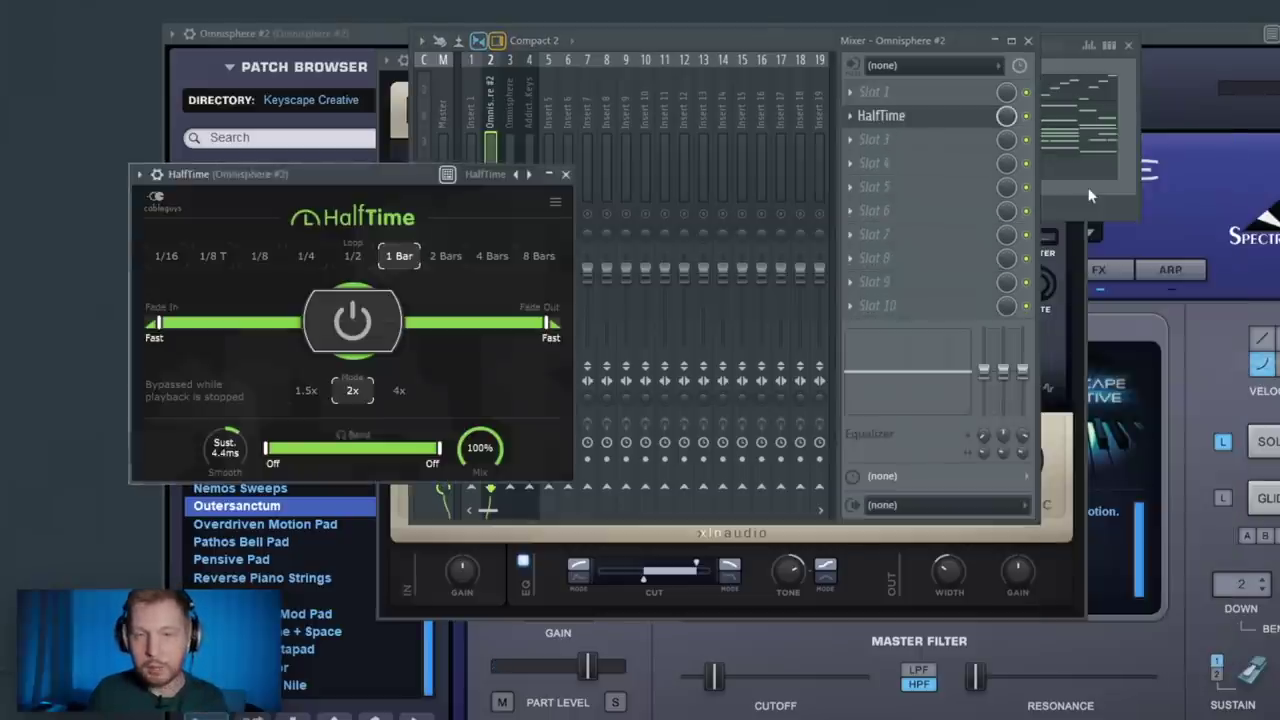
pyautogui.moveTo(322, 221); pyautogui.dragTo(678, 216)
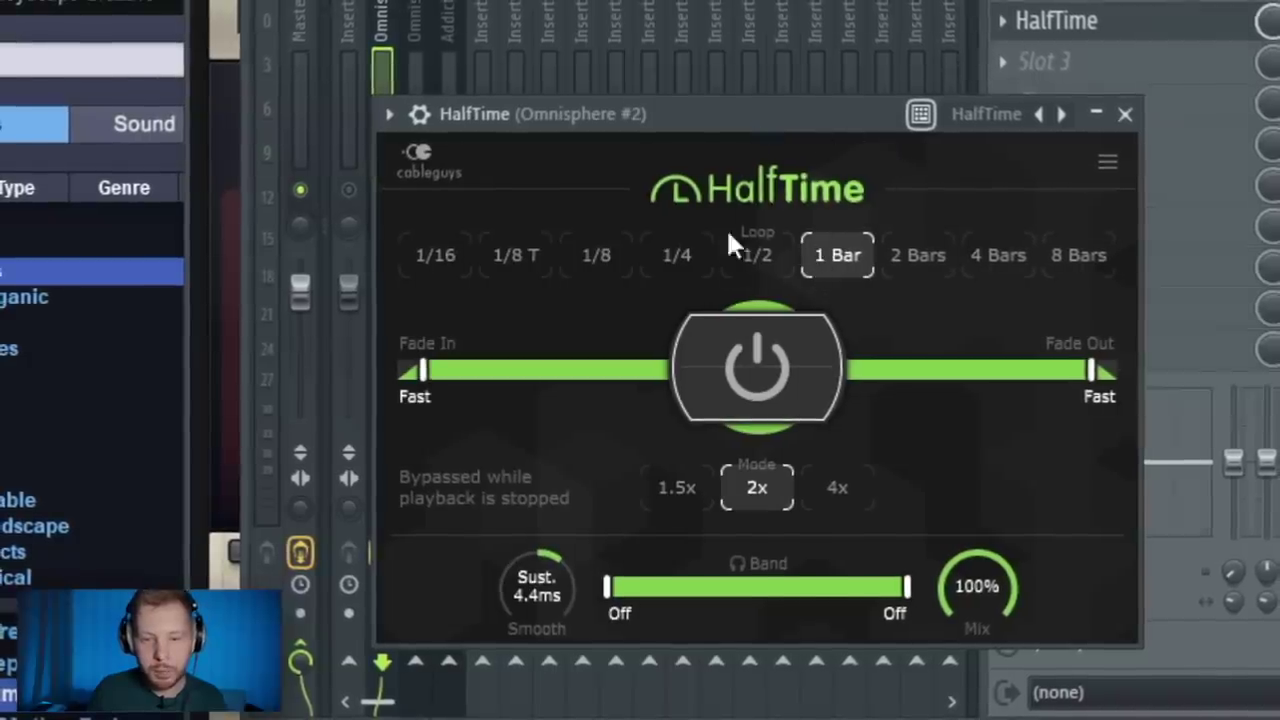
pyautogui.click(760, 257)
pyautogui.moveTo(971, 586); pyautogui.dragTo(971, 662)
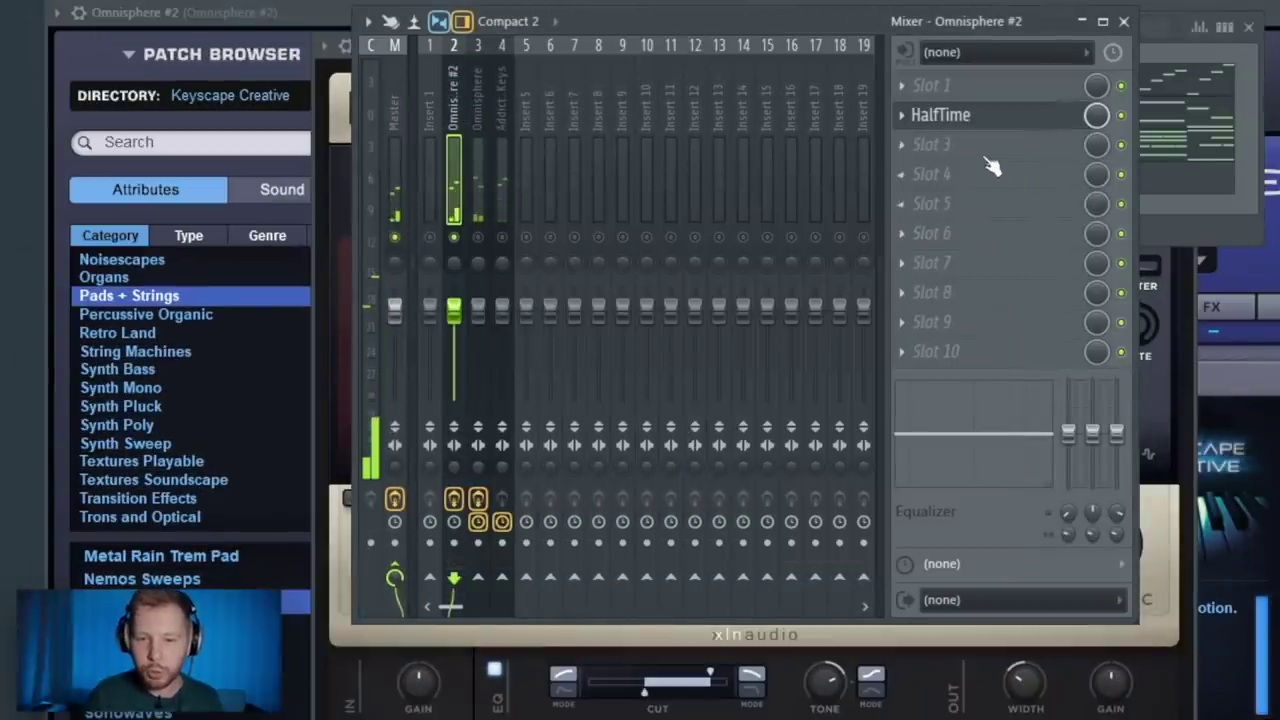
# Step: Add Gross Beat to slot 3 of the Omnisphere #2 track and load one of its presets
pyautogui.click(978, 150)
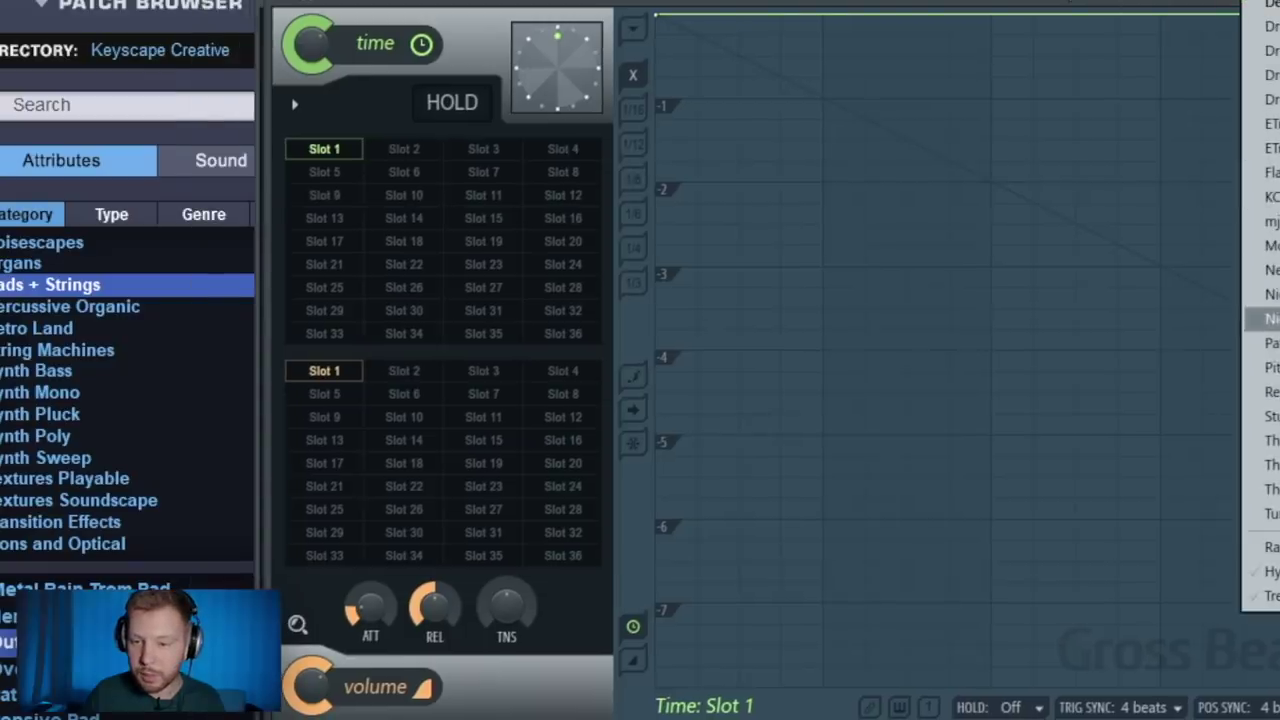
pyautogui.click(1268, 392)
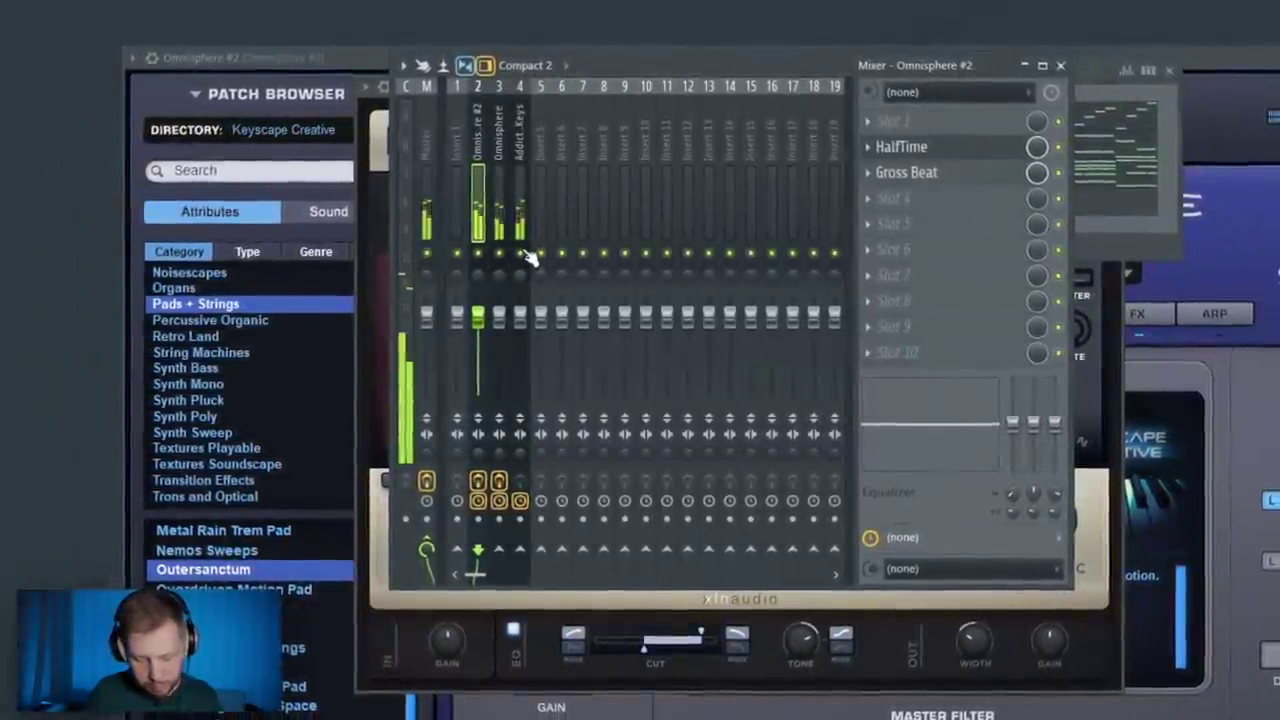
# Step: Add Maximus to slot 1 of the Addictive Keys mixer track with the Master aid 1 preset
pyautogui.click(521, 240)
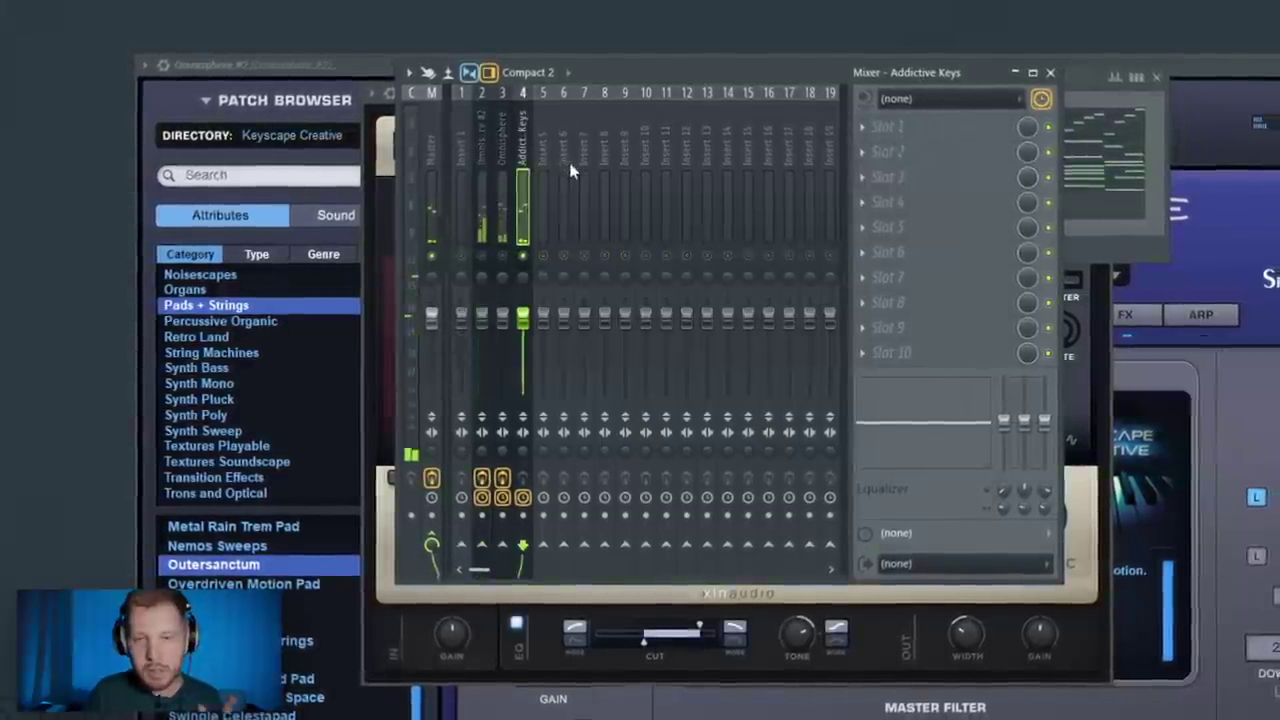
pyautogui.click(876, 129)
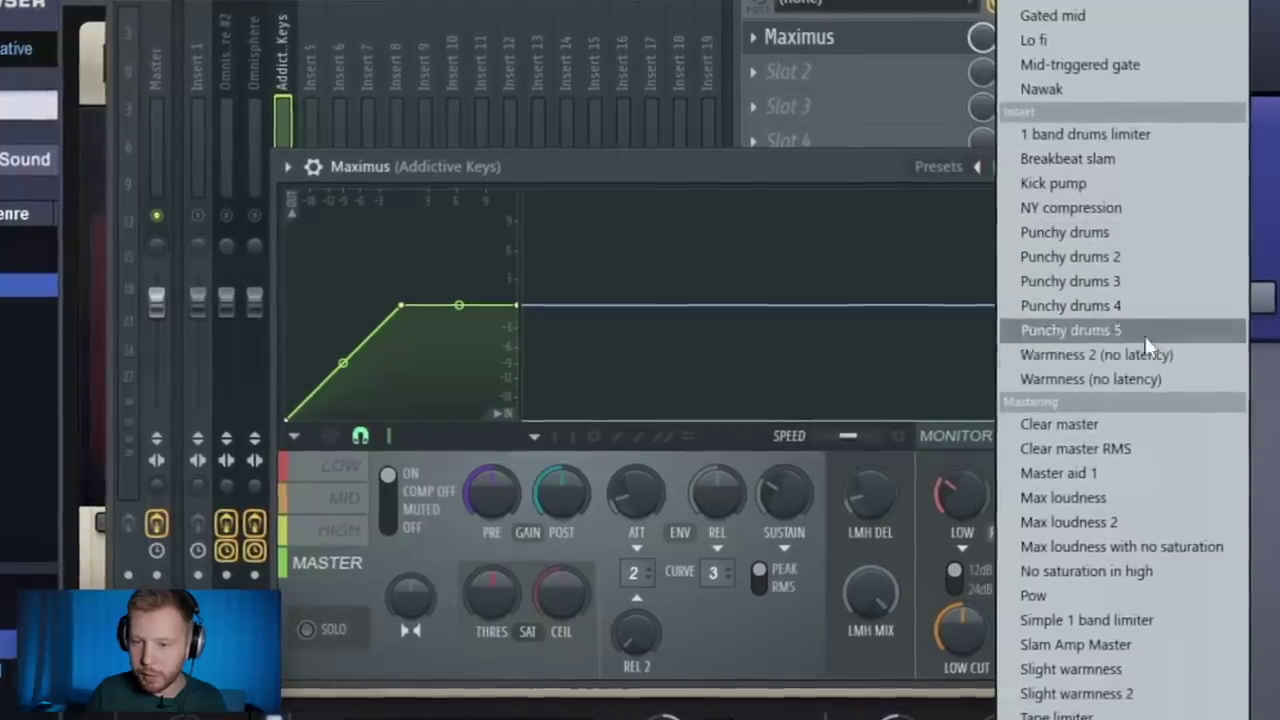
pyautogui.click(1067, 474)
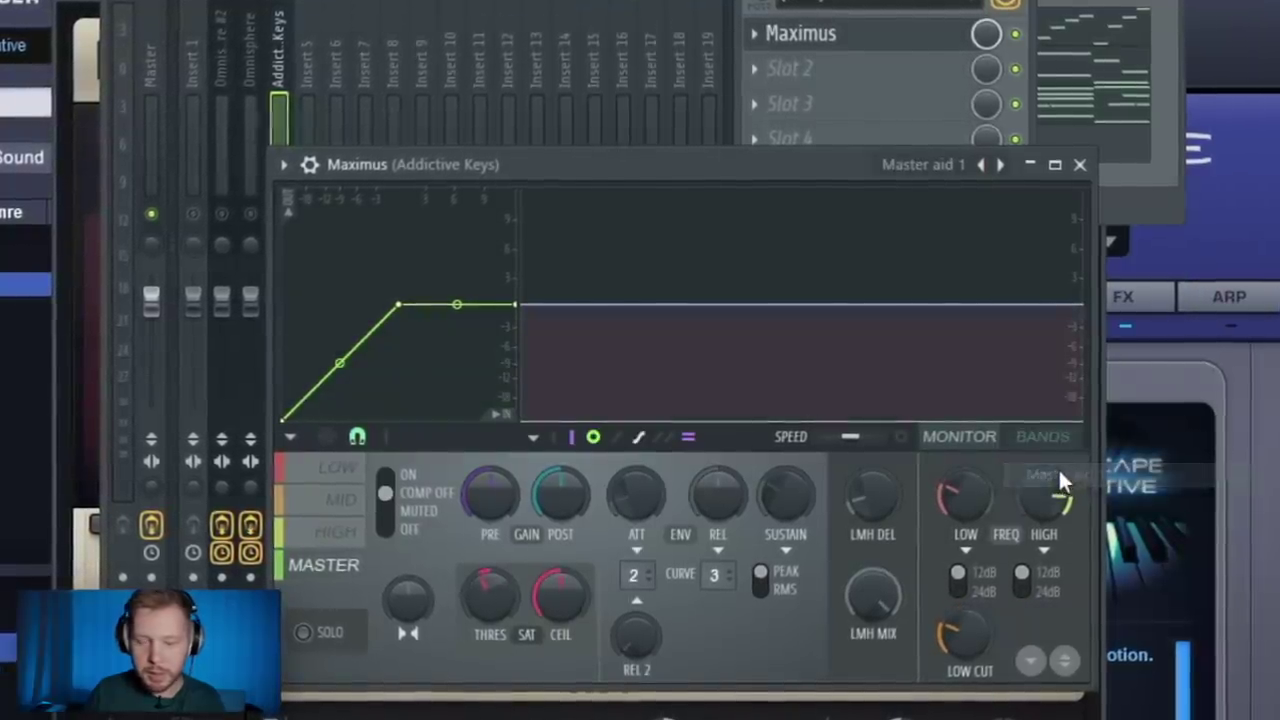
pyautogui.click(1080, 164)
# Step: Add ValhallaVintageVerb to slot 2 of the Addictive Keys track and load the Bright Hall preset
pyautogui.click(790, 64)
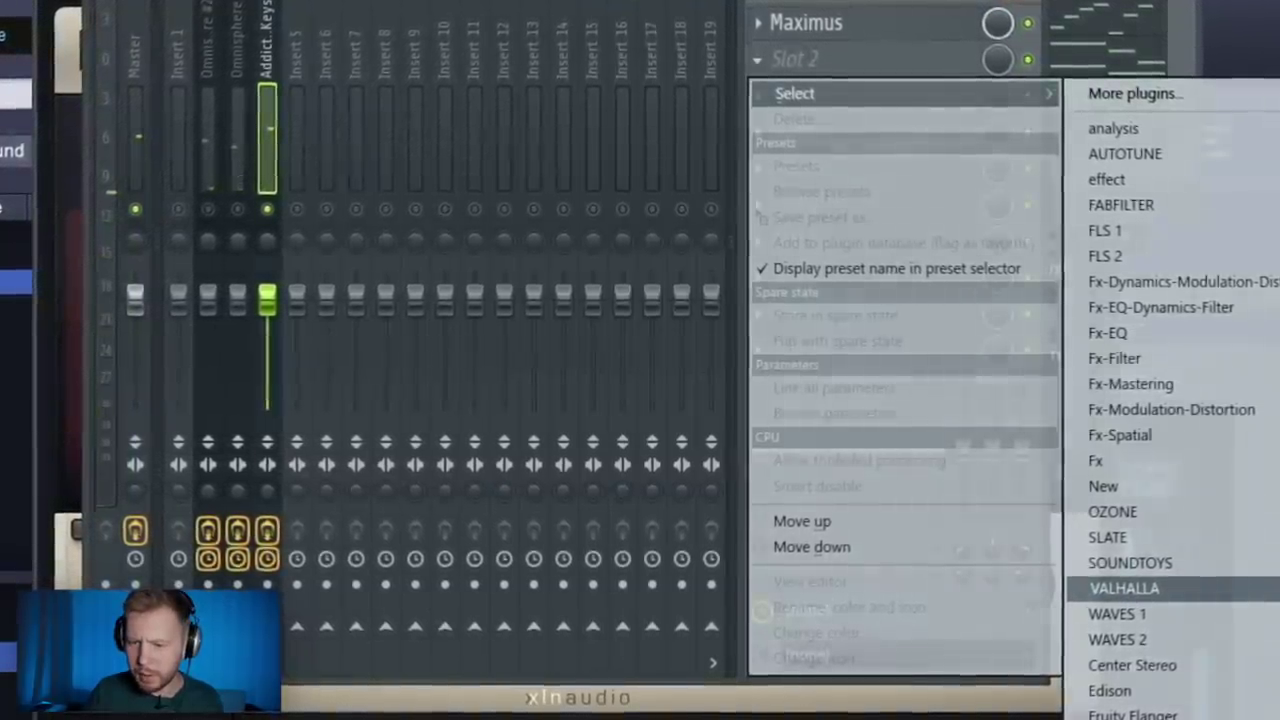
pyautogui.click(1275, 590)
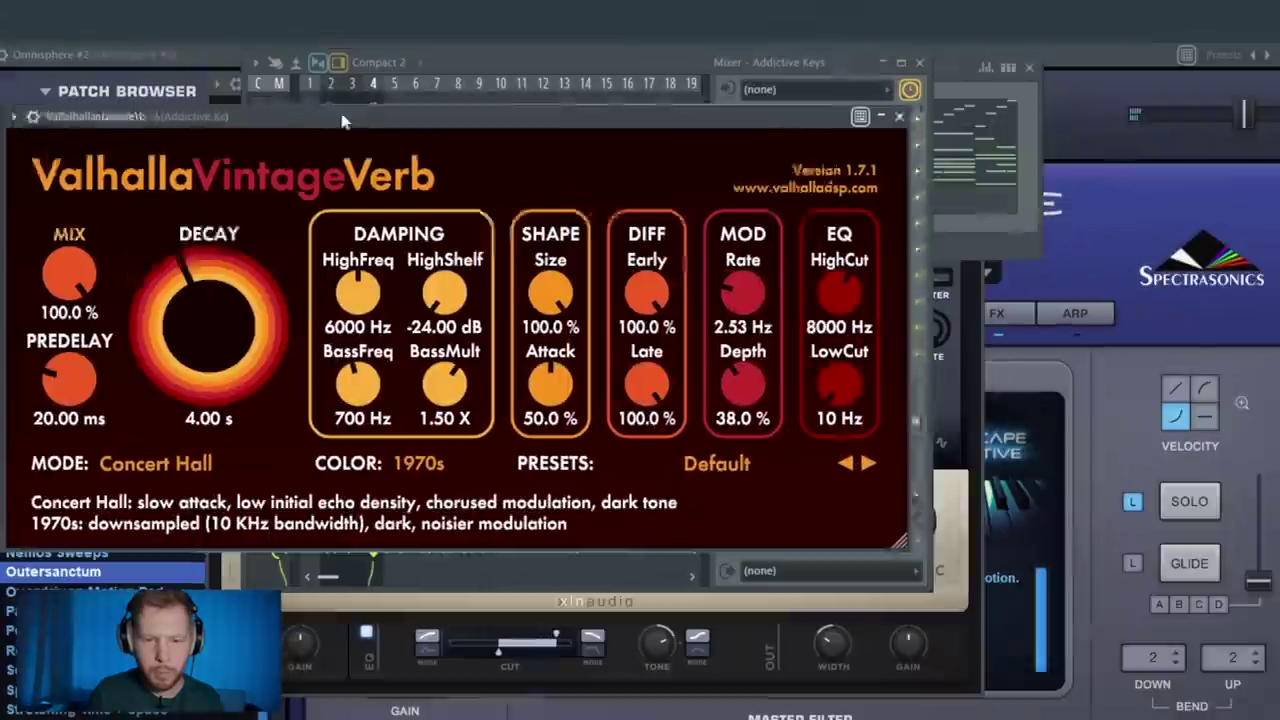
pyautogui.moveTo(342, 121); pyautogui.dragTo(364, 121)
pyautogui.click(760, 468)
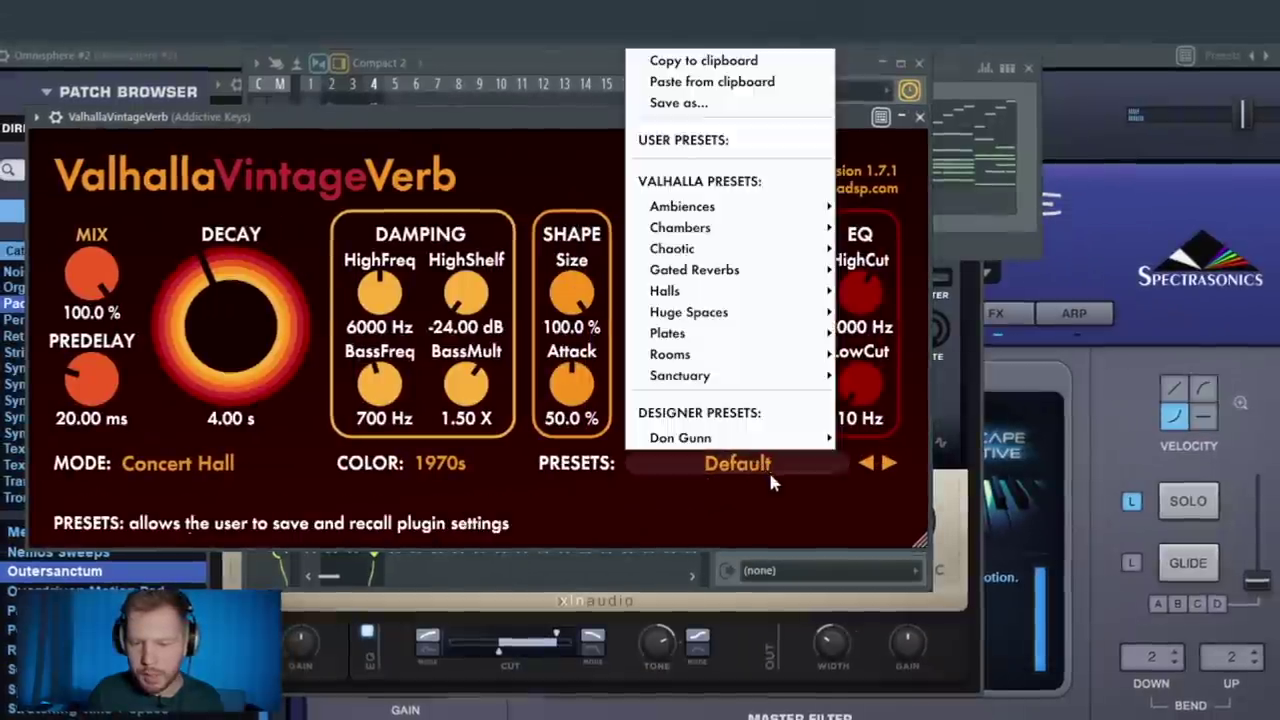
pyautogui.moveTo(724, 298)
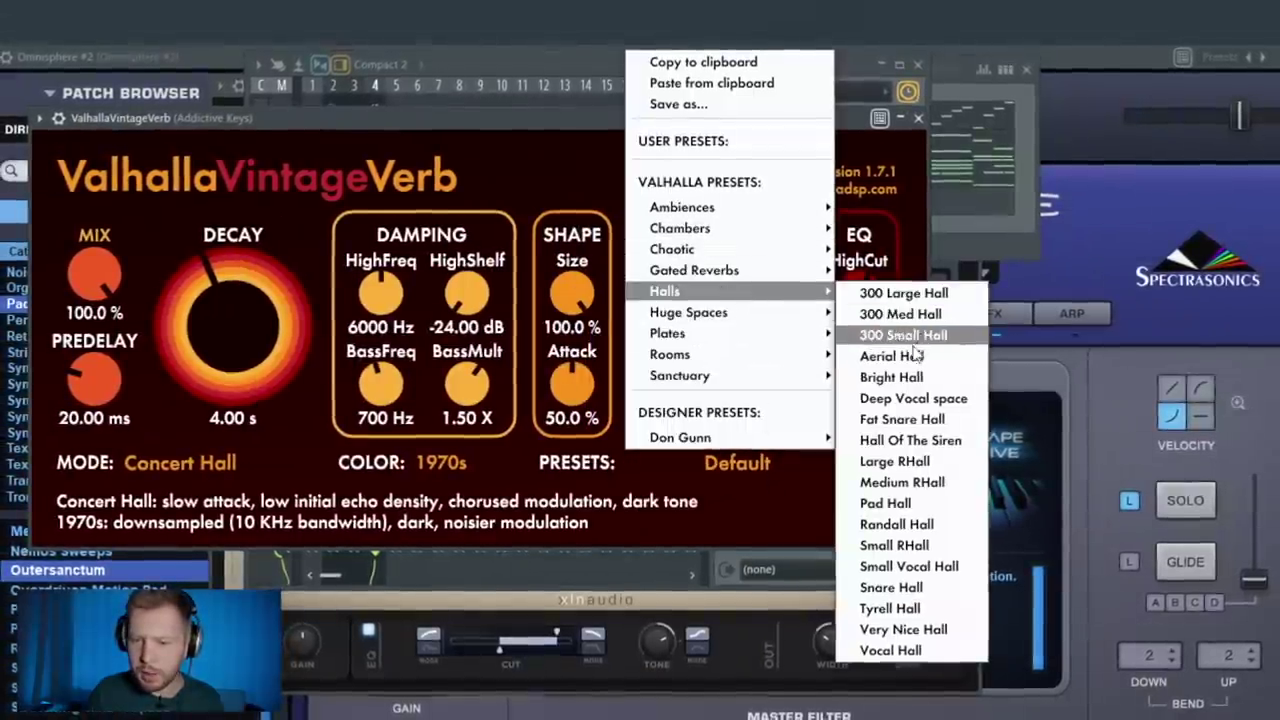
pyautogui.click(918, 380)
pyautogui.moveTo(600, 118); pyautogui.dragTo(665, 131)
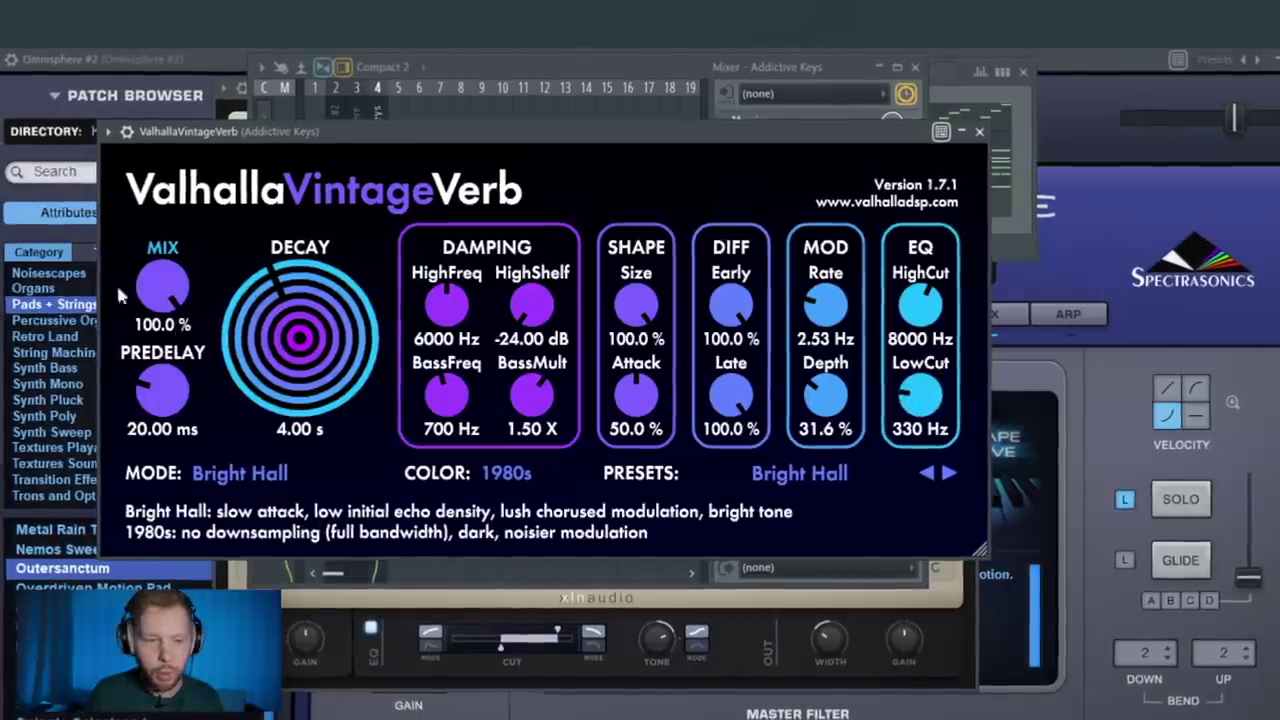
# Step: Set the piano reverb's mix to 10.8% and its HighCut to 3150 Hz, and return to the mixer
pyautogui.moveTo(158, 290); pyautogui.dragTo(222, 465)
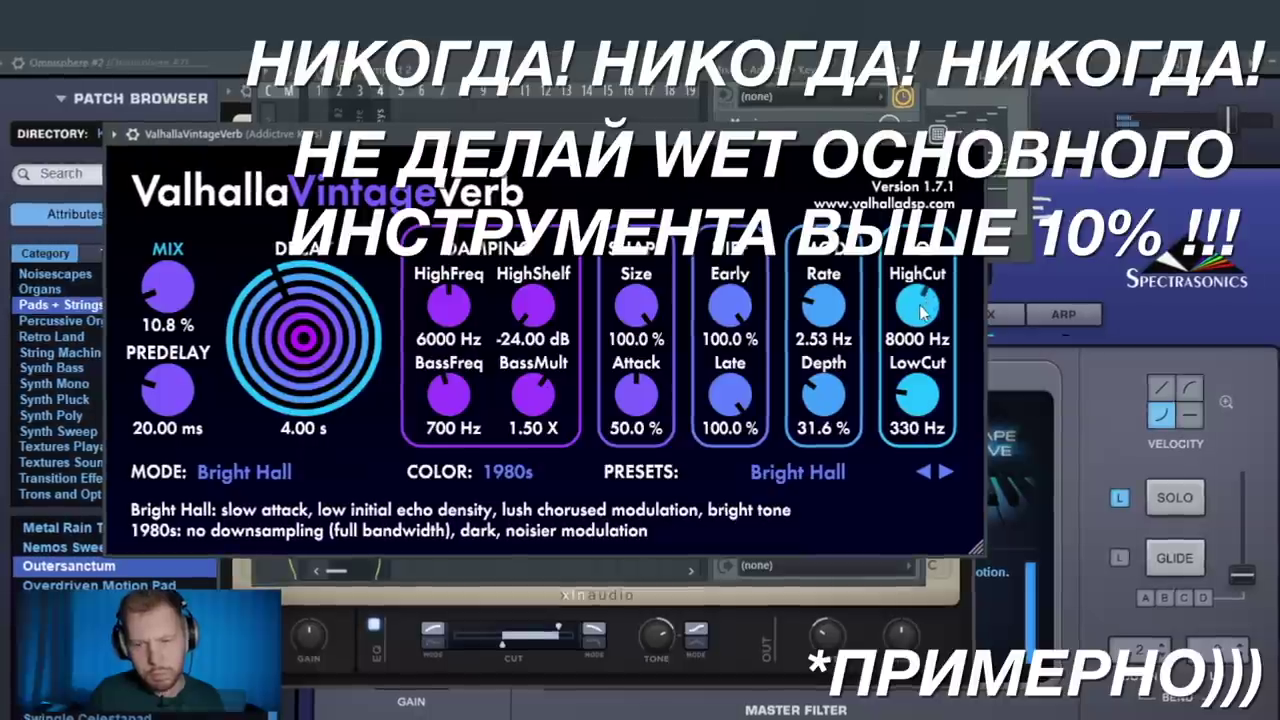
pyautogui.moveTo(921, 312); pyautogui.dragTo(915, 348)
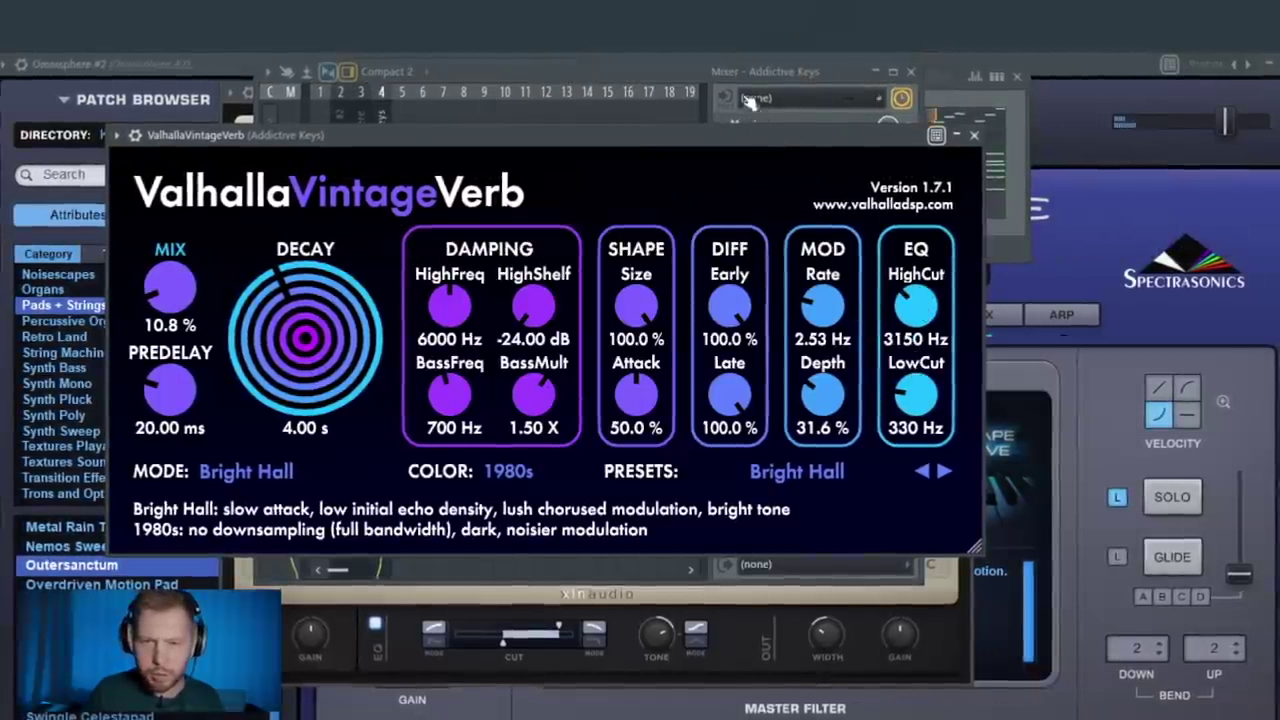
pyautogui.click(636, 73)
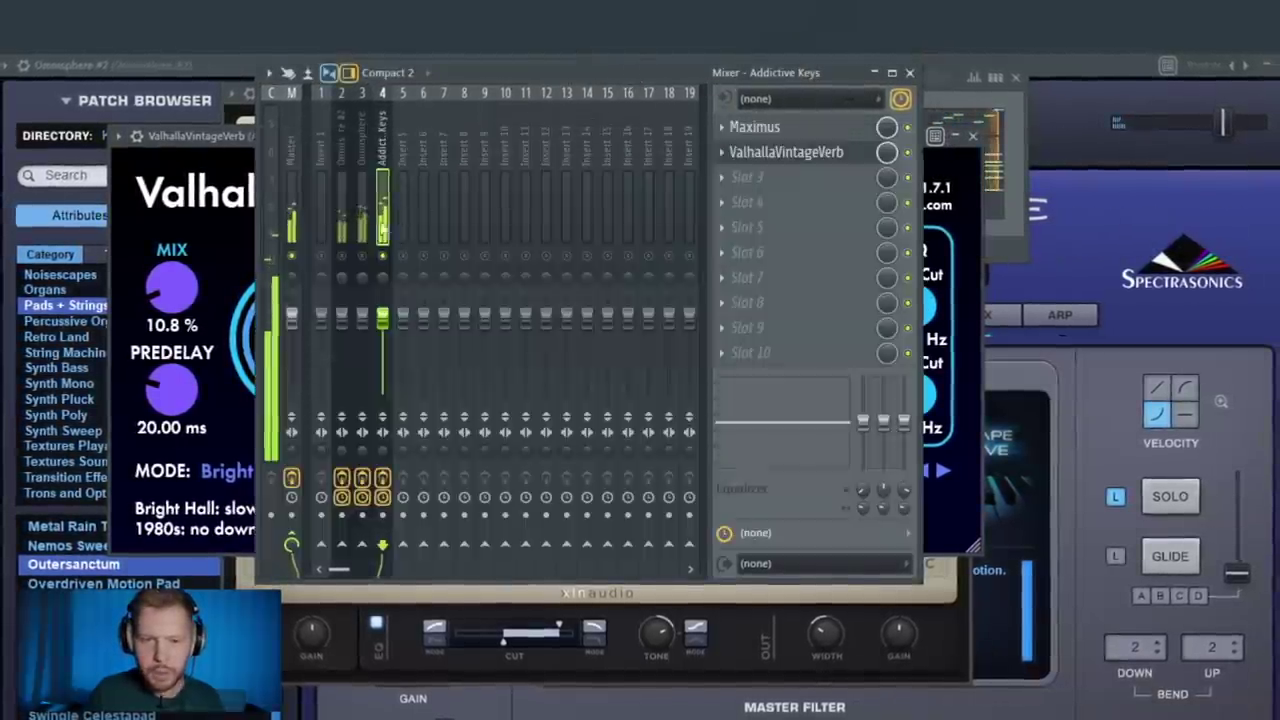
# Step: Add FabFilter Pro-Q 3 to slot 3 of the Addictive Keys track with an 18 dB/oct low cut at about 80 Hz and a slight mid-range dip
pyautogui.click(758, 188)
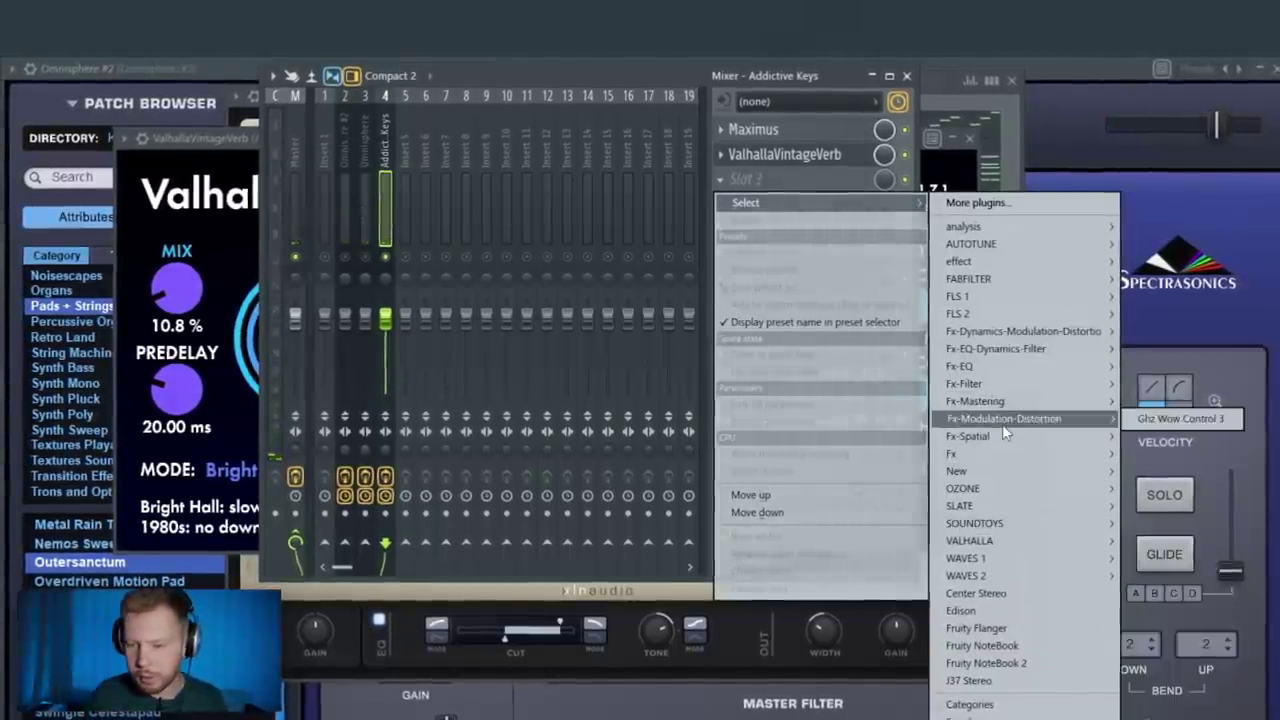
pyautogui.moveTo(1002, 402)
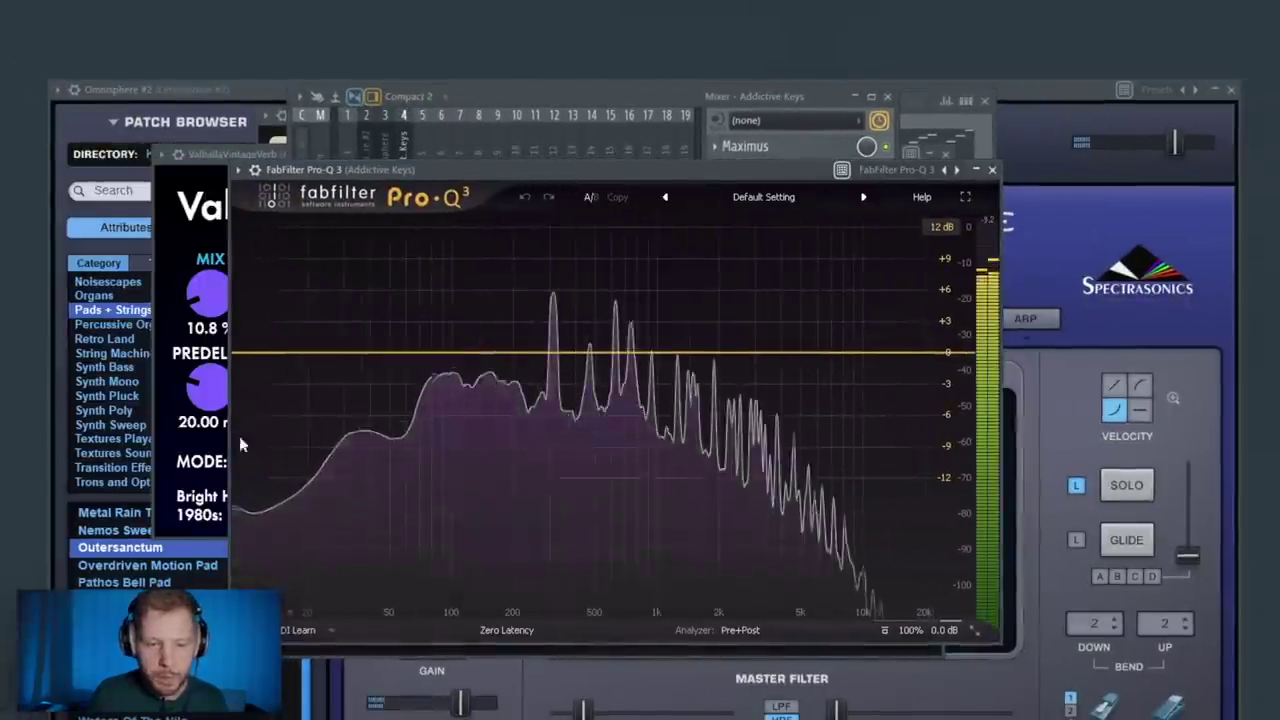
pyautogui.click(259, 355)
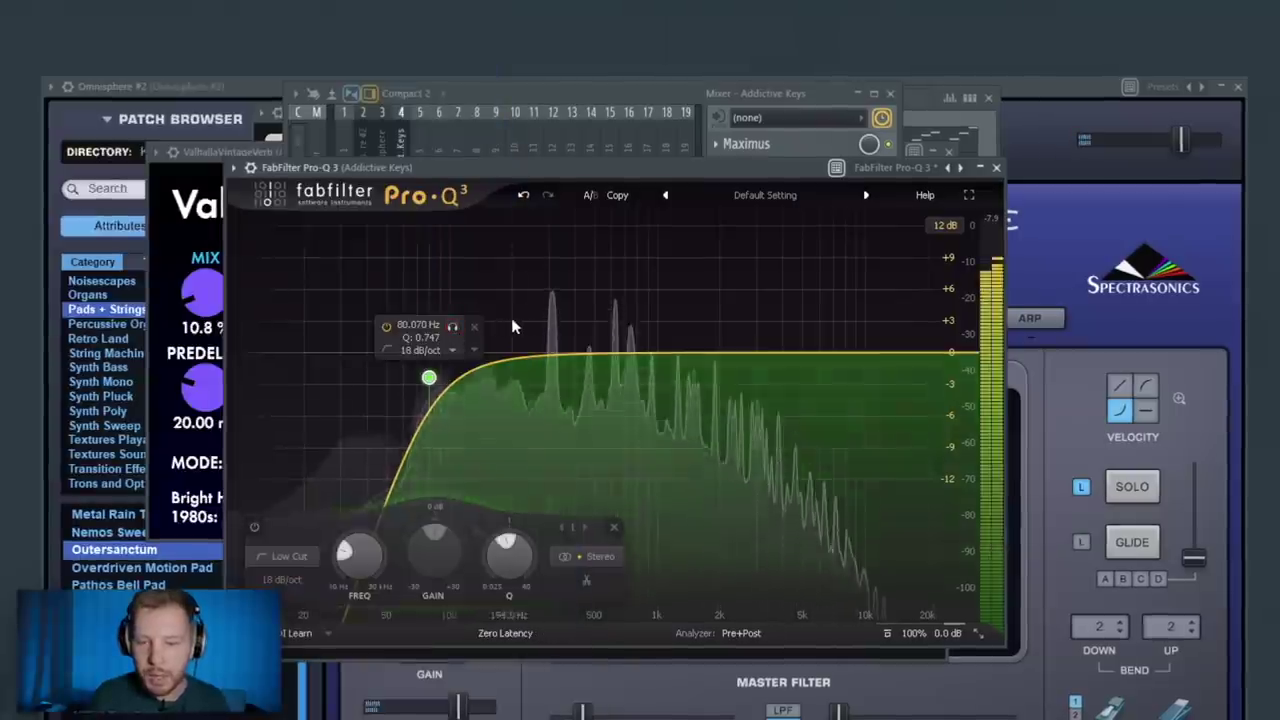
pyautogui.moveTo(691, 357); pyautogui.dragTo(665, 381)
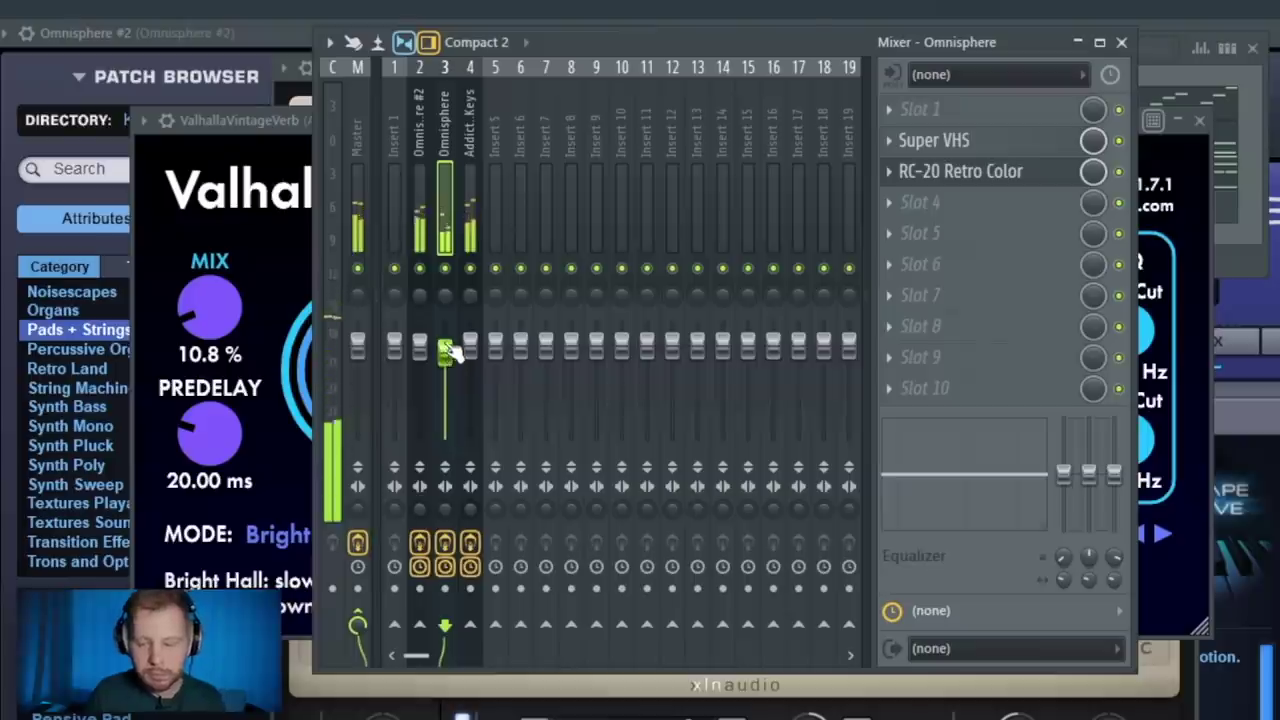
# Step: Lower the two Omnisphere track faders slightly, reduce the Addictive Keys note velocities, and play the pattern
pyautogui.click(428, 360)
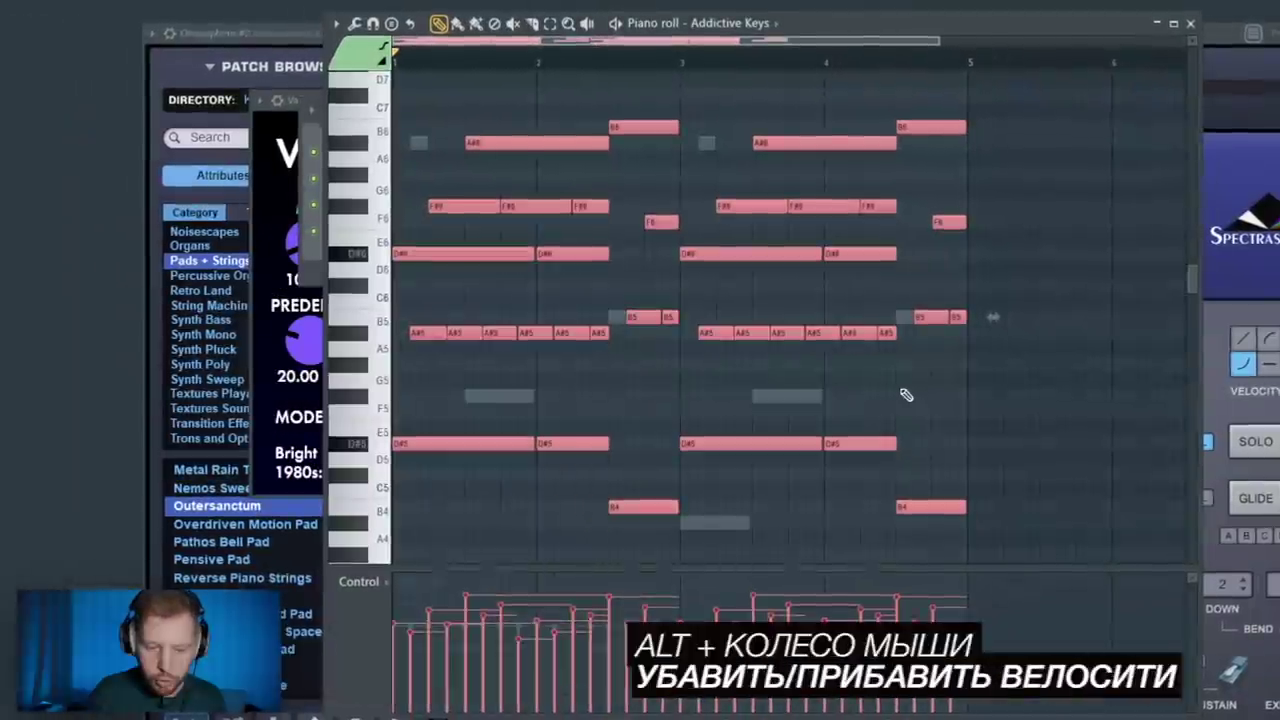
pyautogui.scroll(-3, 720, 466)
pyautogui.press('space')
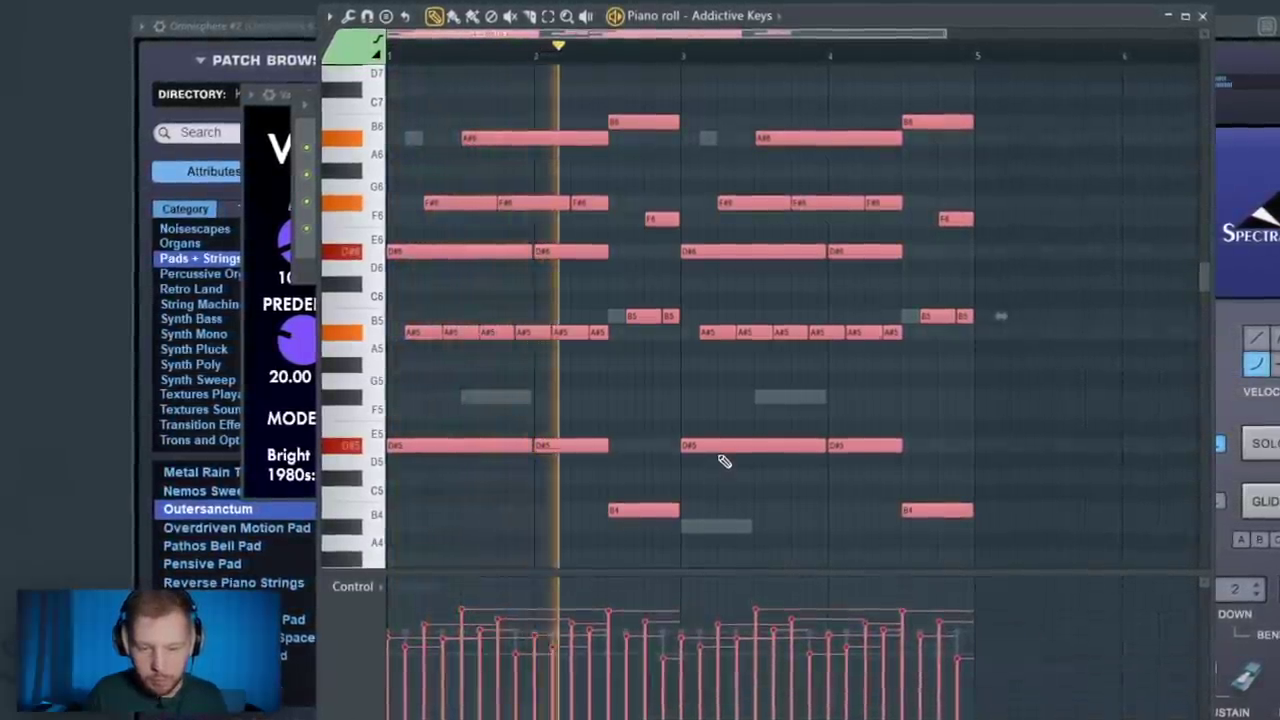
pyautogui.press('space')
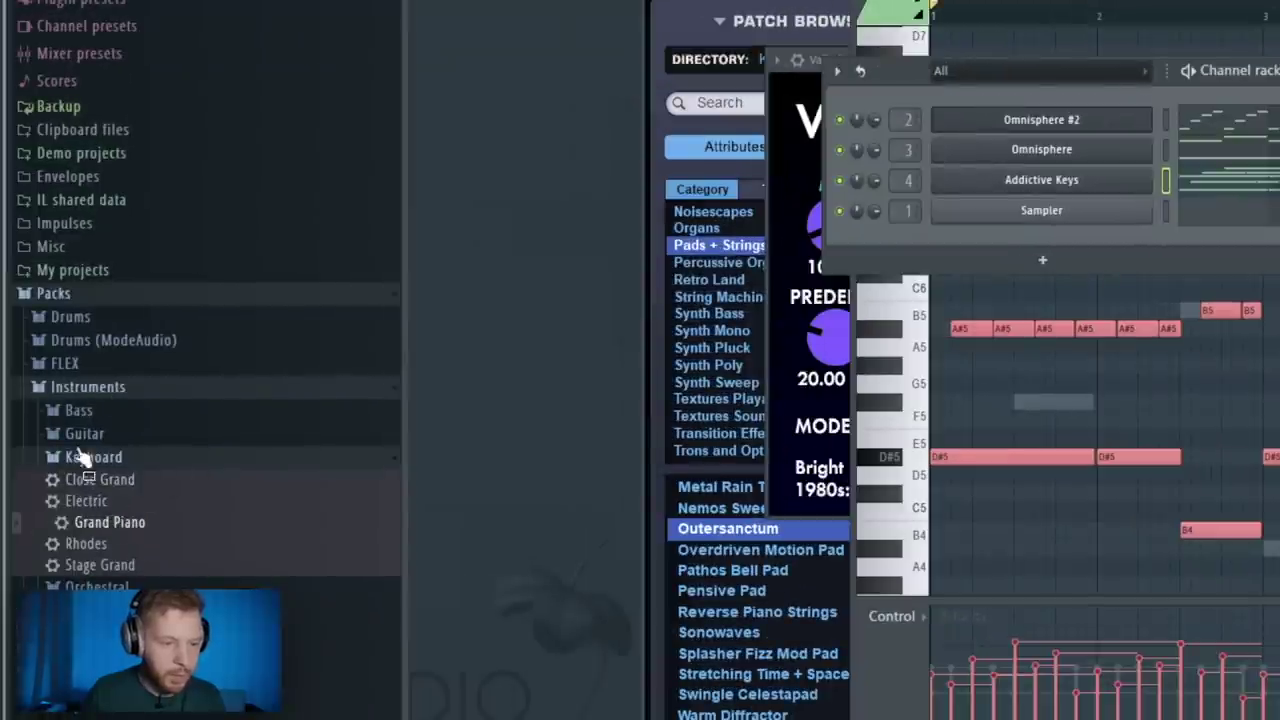
# Step: Add alternative stock instruments to the channel rack: the Grand Piano keyboard preset and FLEX channels using the Fairy Sparkle and Haunting Hour presets
pyautogui.moveTo(1041, 97); pyautogui.dragTo(1082, 125)
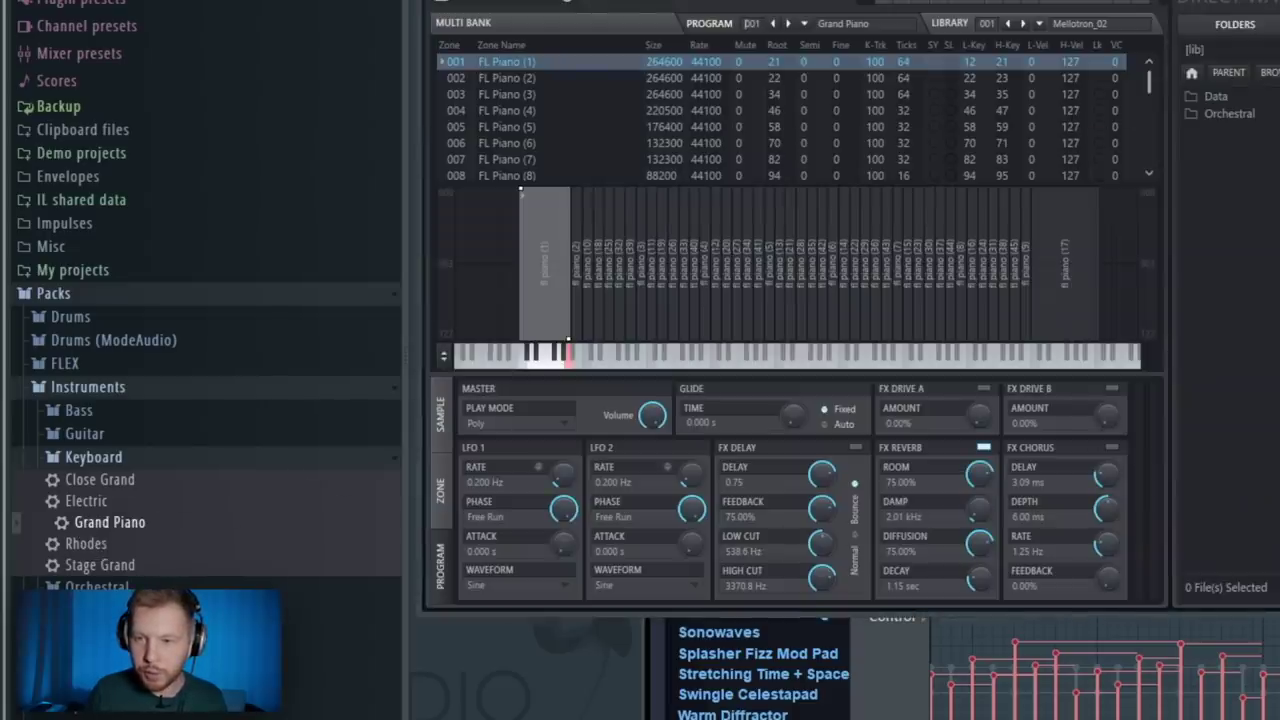
pyautogui.click(1176, 160)
pyautogui.rightClick(1145, 118)
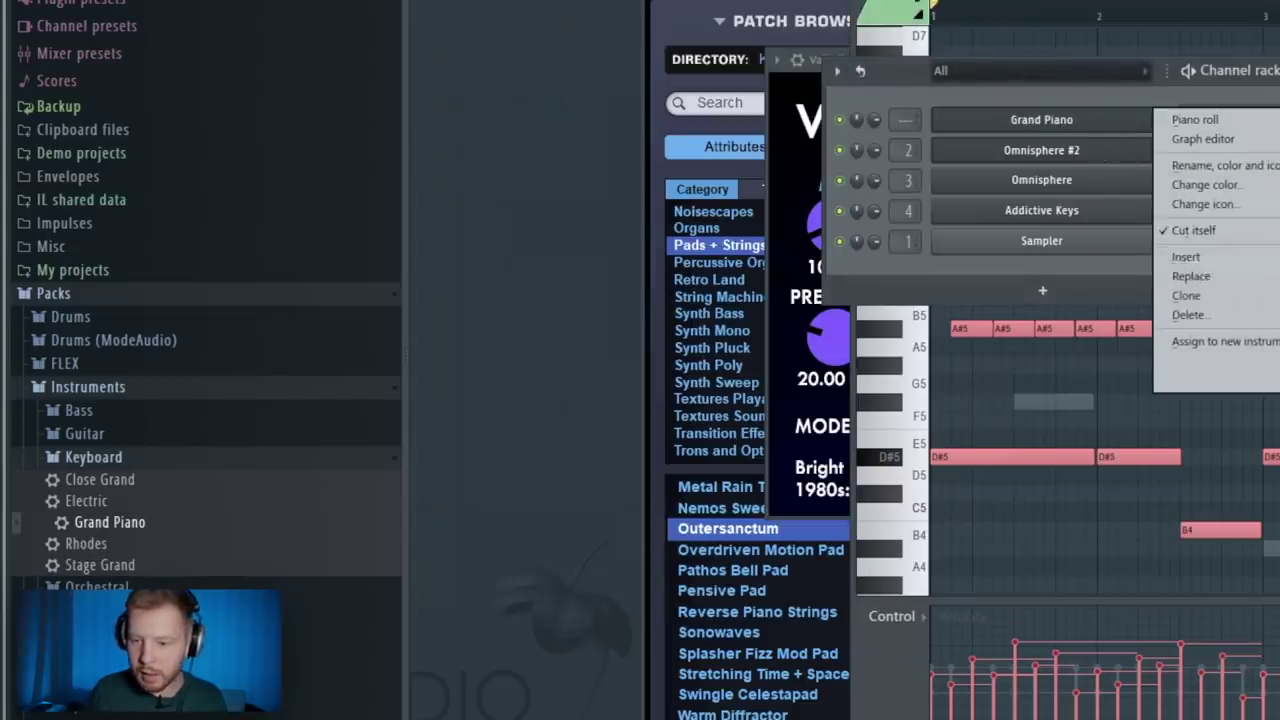
pyautogui.click(1089, 120)
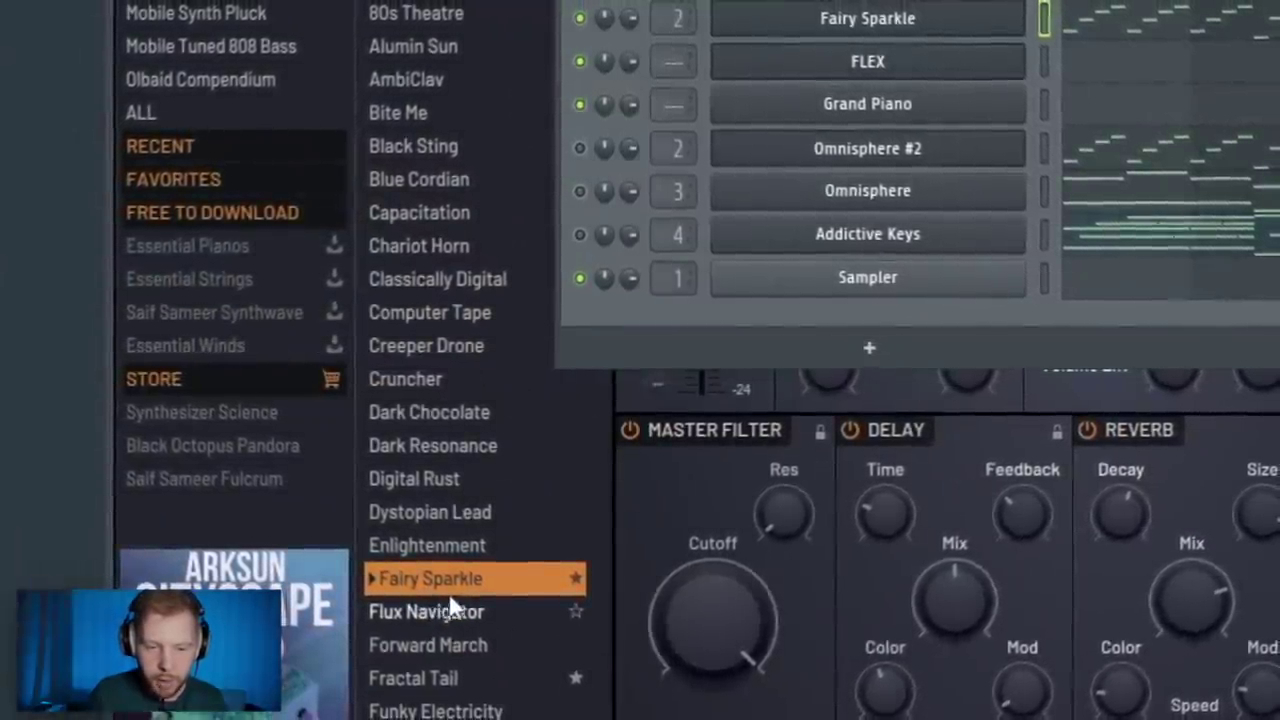
pyautogui.click(965, 68)
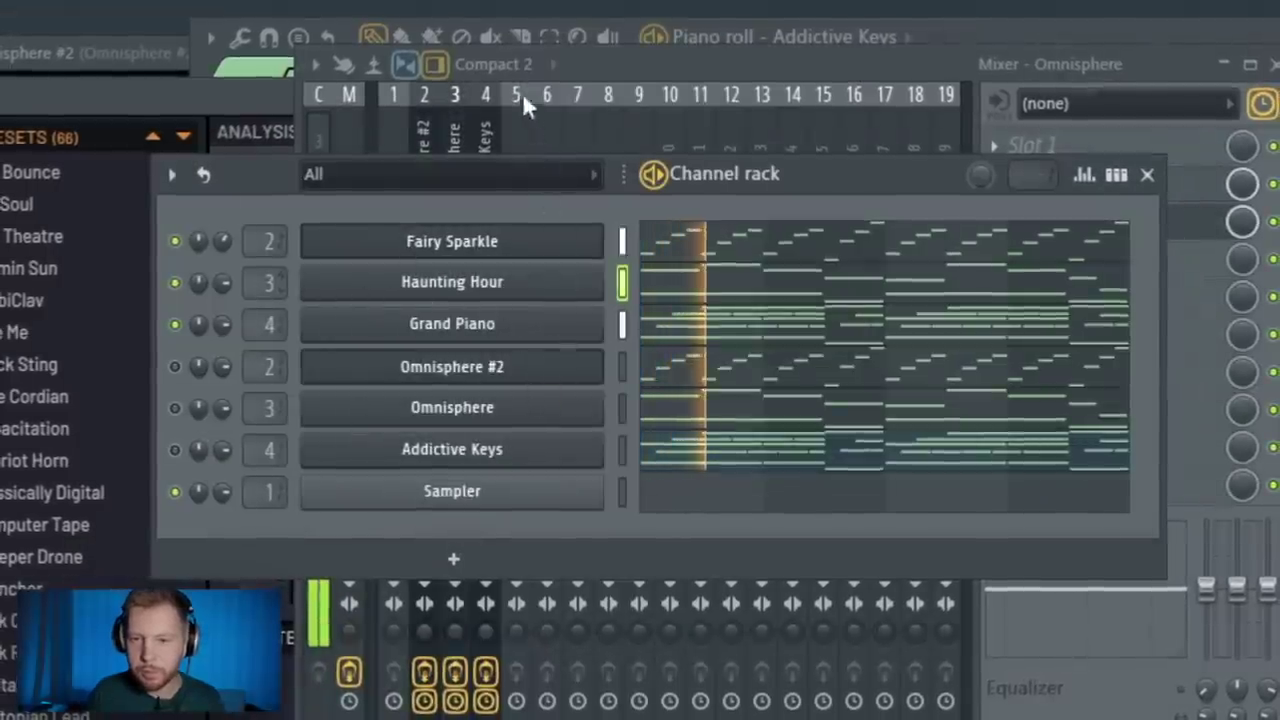
# Step: Play the Fairy Sparkle, Haunting Hour and Grand Piano layers while checking the mixer and channel rack
pyautogui.click(527, 99)
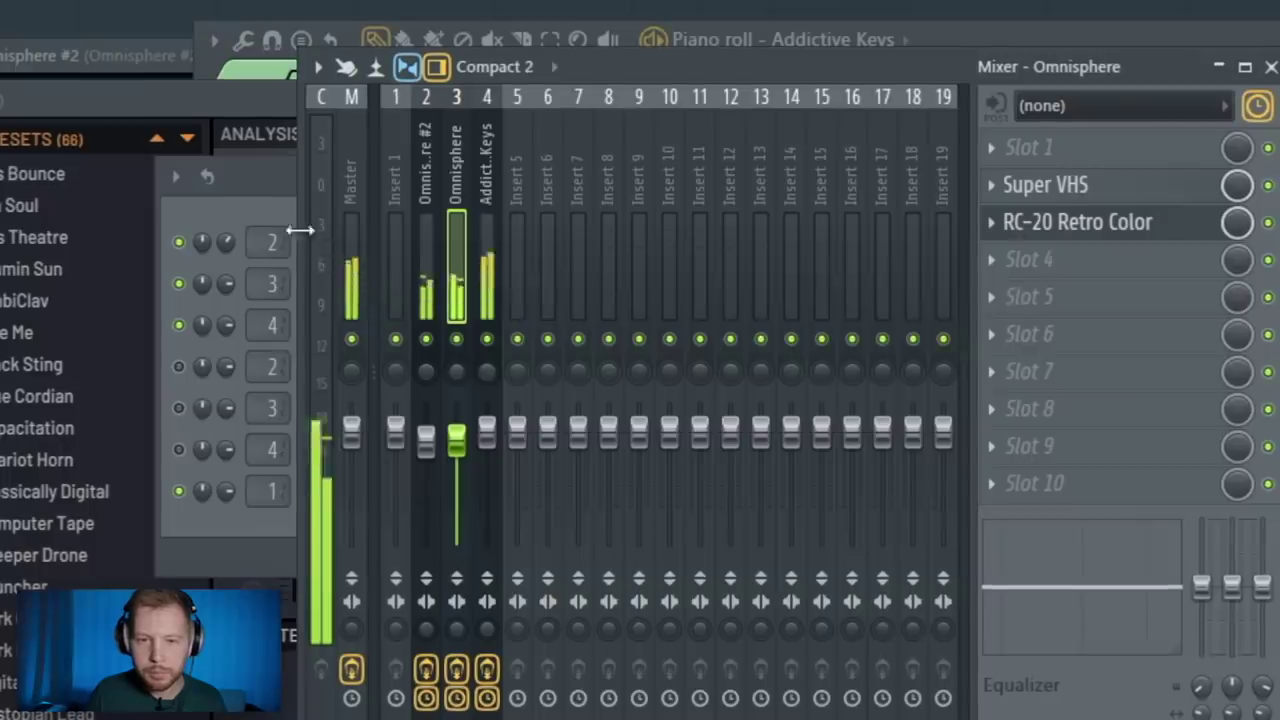
pyautogui.click(263, 178)
pyautogui.press('space')
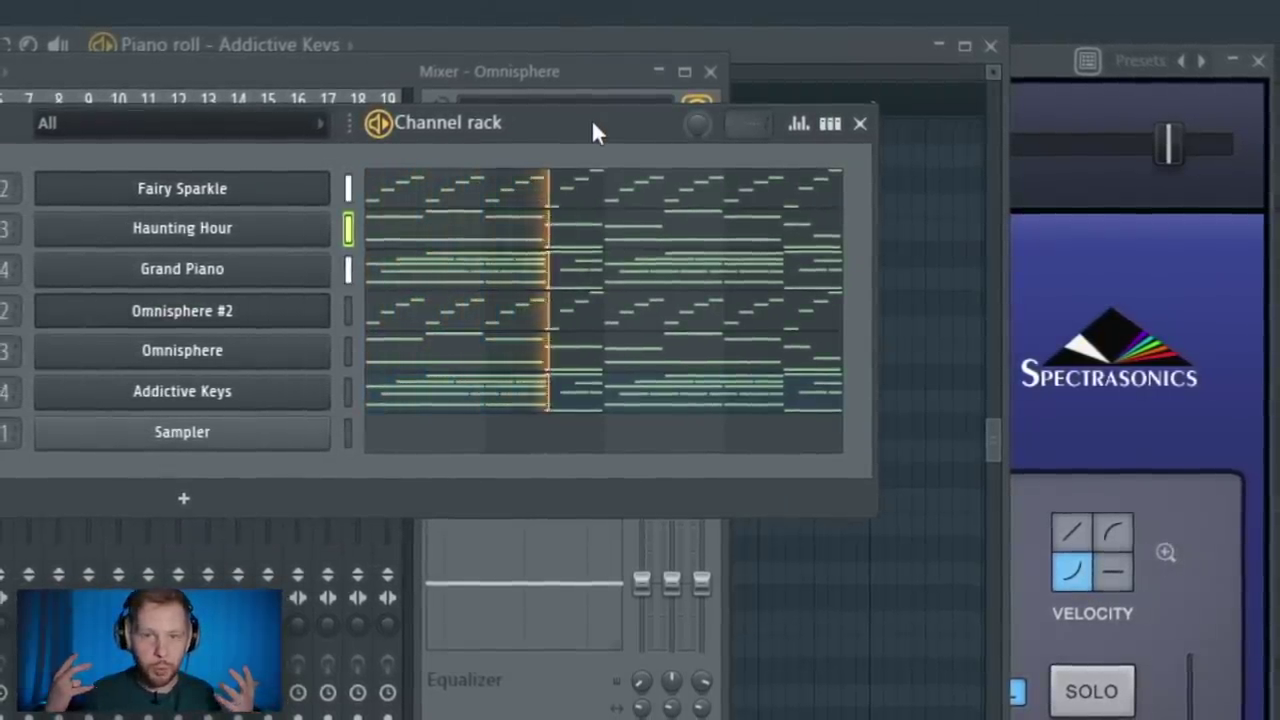
pyautogui.press('space')
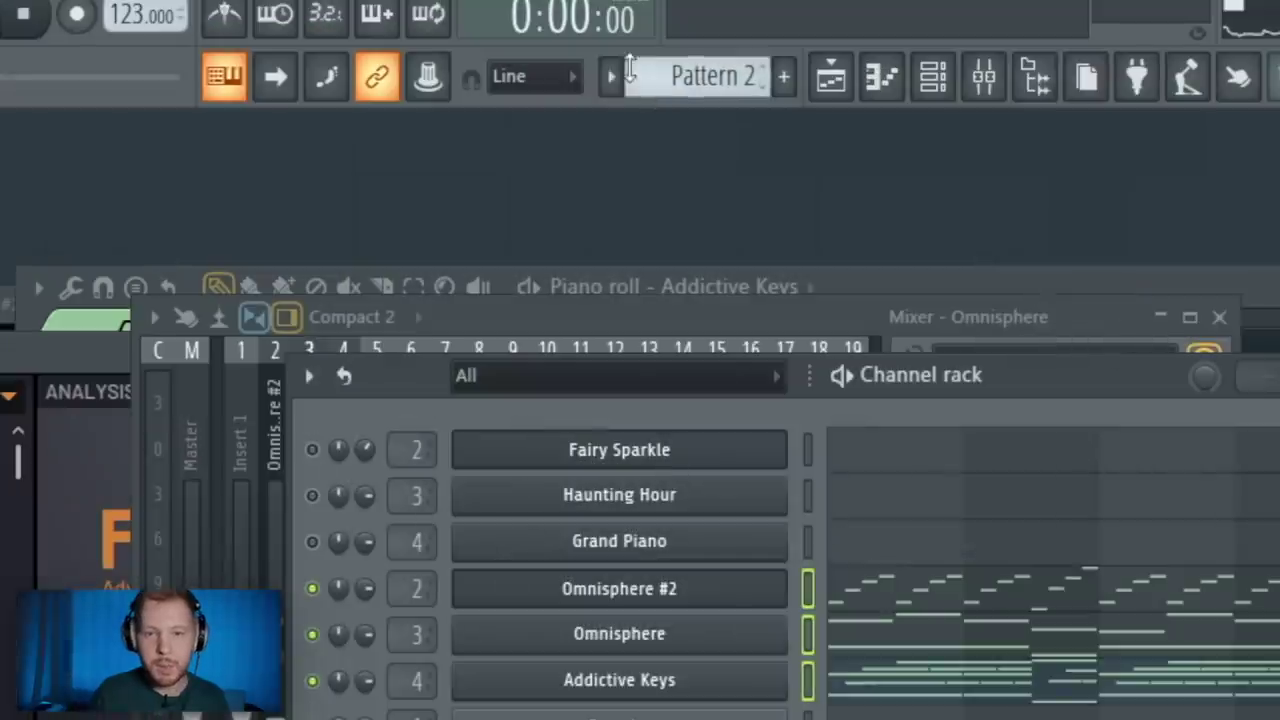
# Step: Split Pattern 2 by channel and open the playlist
pyautogui.click(612, 78)
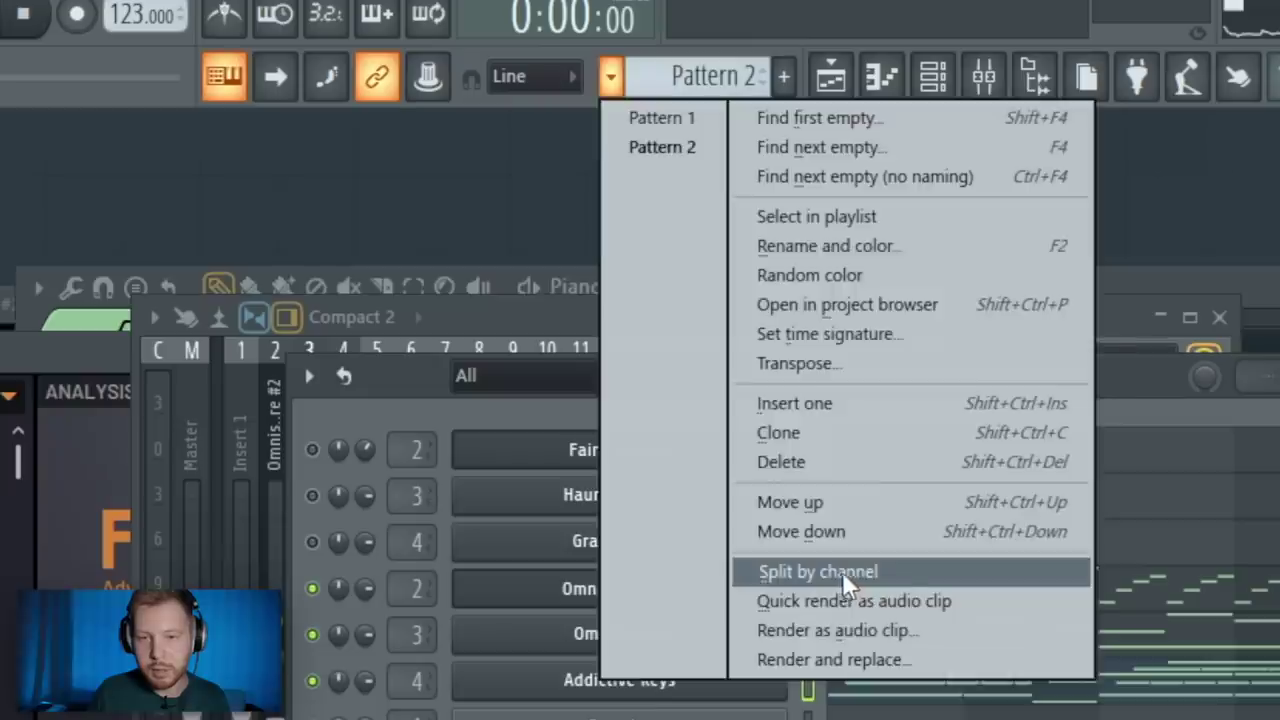
pyautogui.click(841, 572)
pyautogui.click(830, 77)
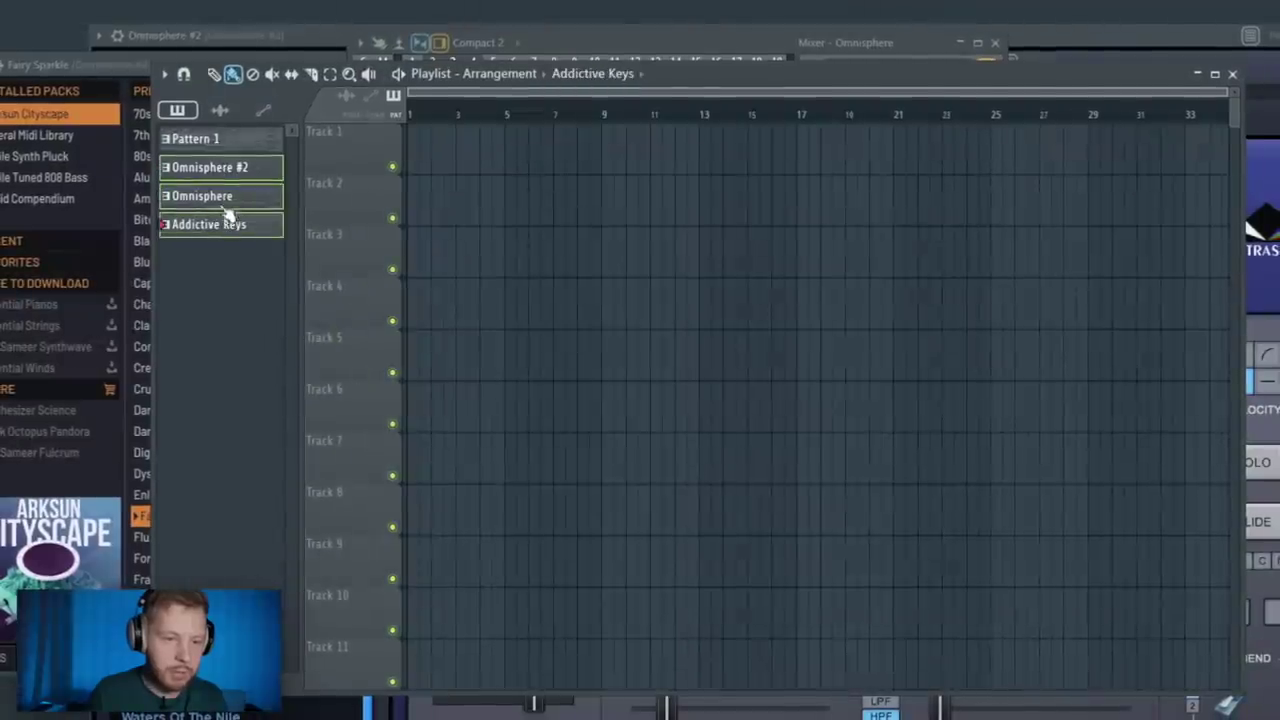
# Step: Place the three split patterns on playlist tracks 2 to 4, duplicate them to fill bars 1 to 8, and consolidate them to audio
pyautogui.moveTo(228, 178); pyautogui.dragTo(651, 251)
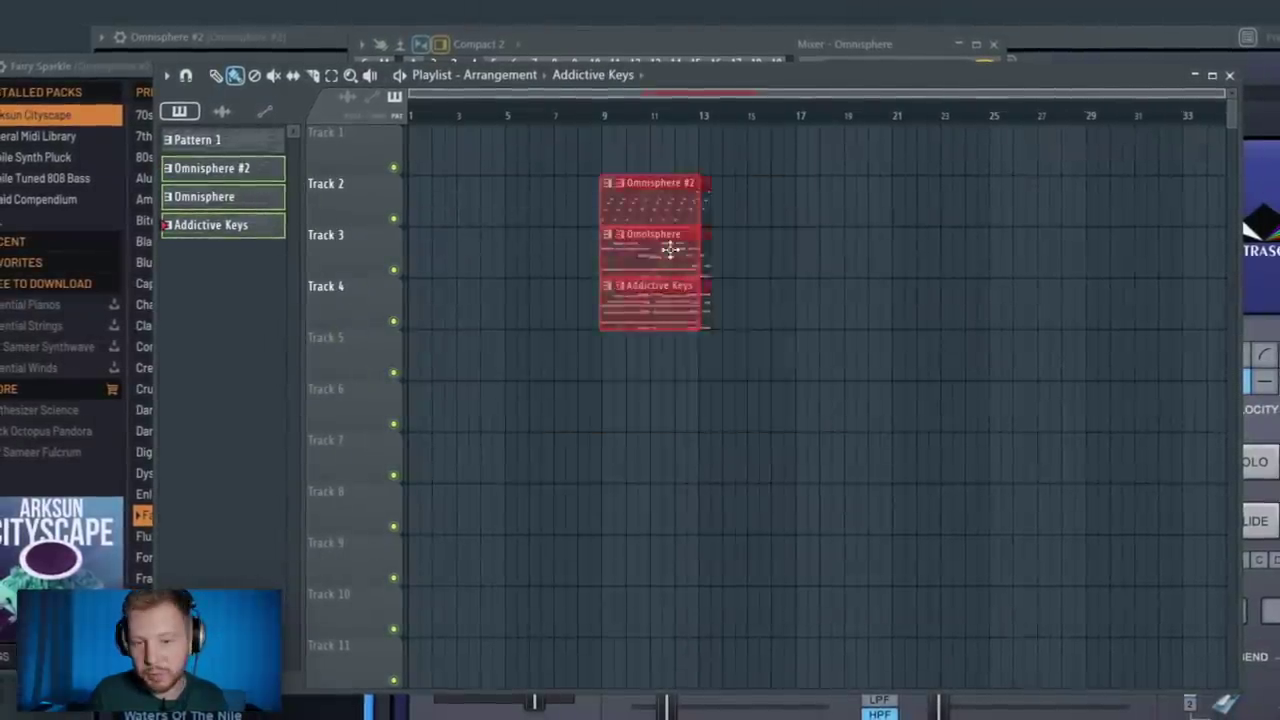
pyautogui.hotkey('ctrl', 'b')
pyautogui.hotkey('ctrl', 'a')
pyautogui.moveTo(710, 290); pyautogui.dragTo(520, 290)
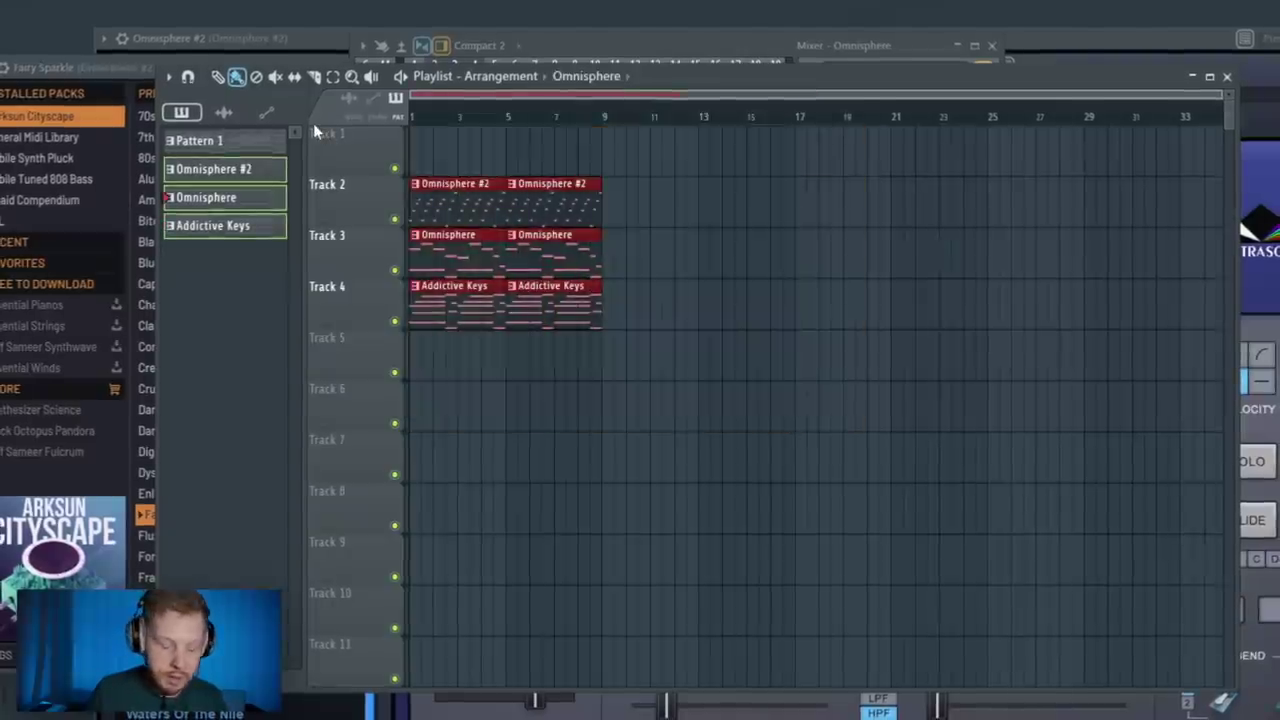
pyautogui.hotkey('ctrl', 'alt', 'c')
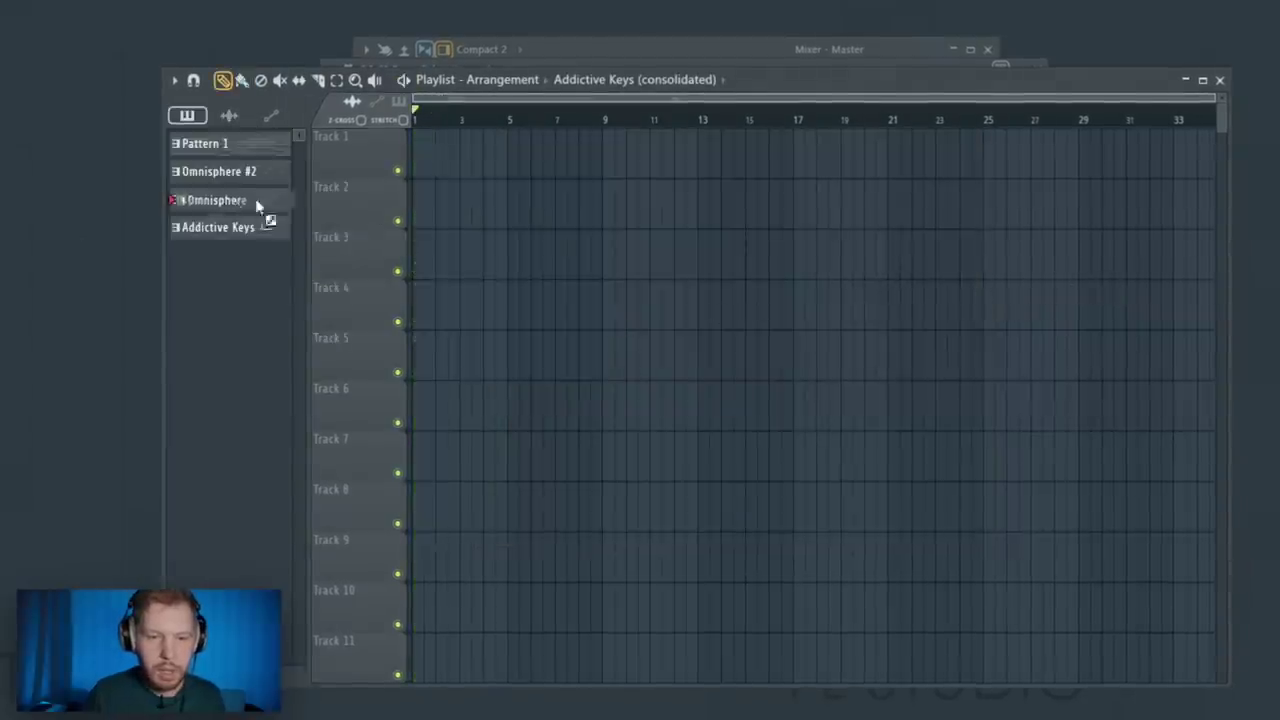
# Step: Place the Omnisphere and Omnisphere #2 patterns separately at bar 1 of the playlist and consolidate each one to audio
pyautogui.moveTo(263, 205); pyautogui.dragTo(415, 200)
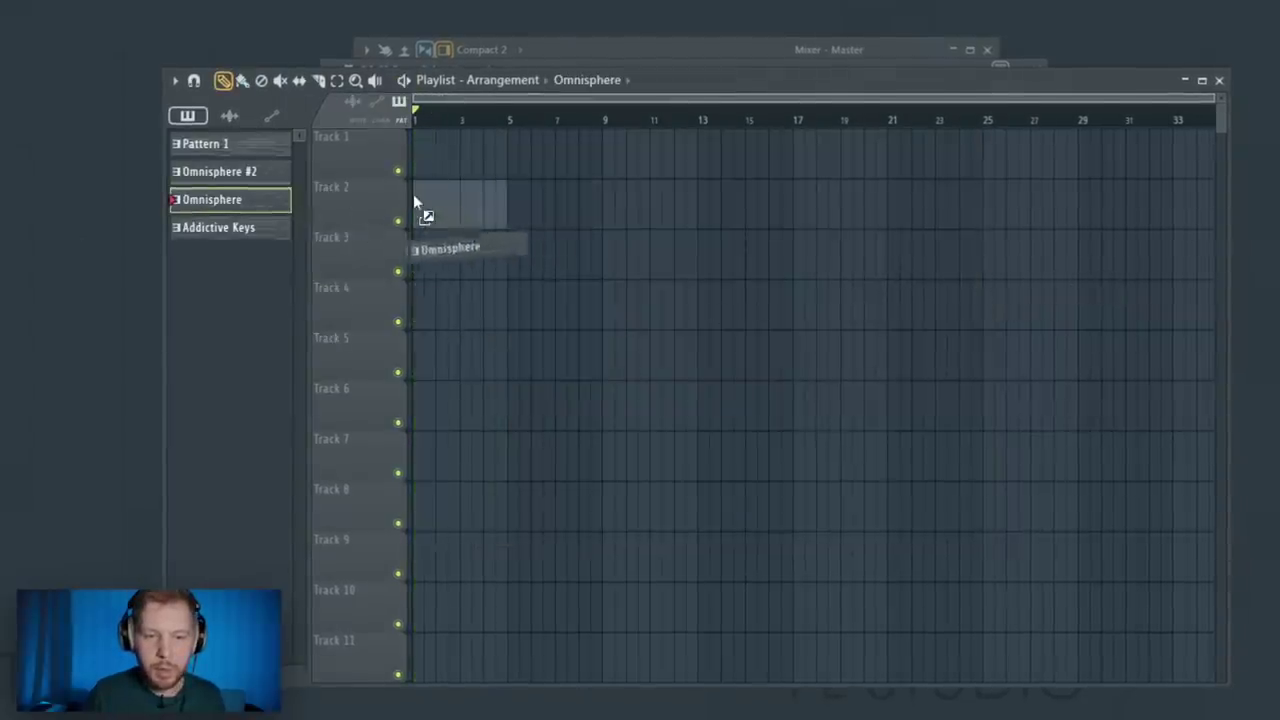
pyautogui.hotkey('ctrl', 'alt', 'c')
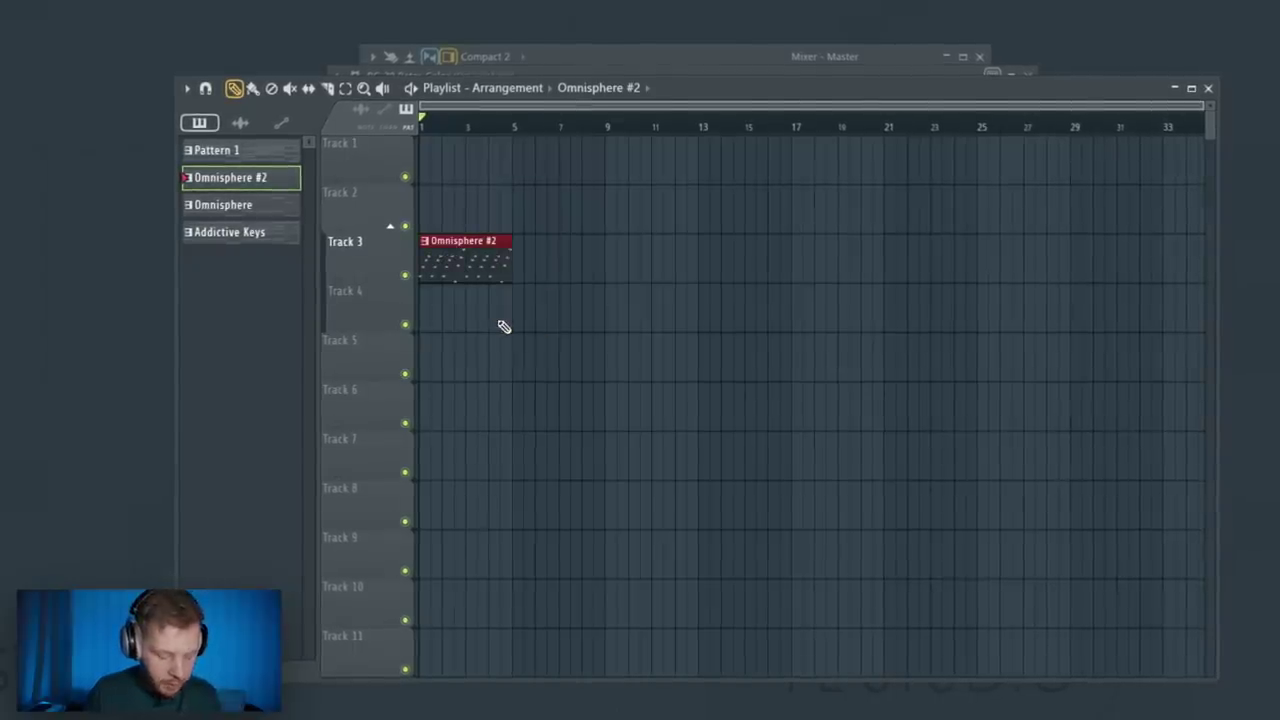
pyautogui.hotkey('ctrl', 'alt', 'c')
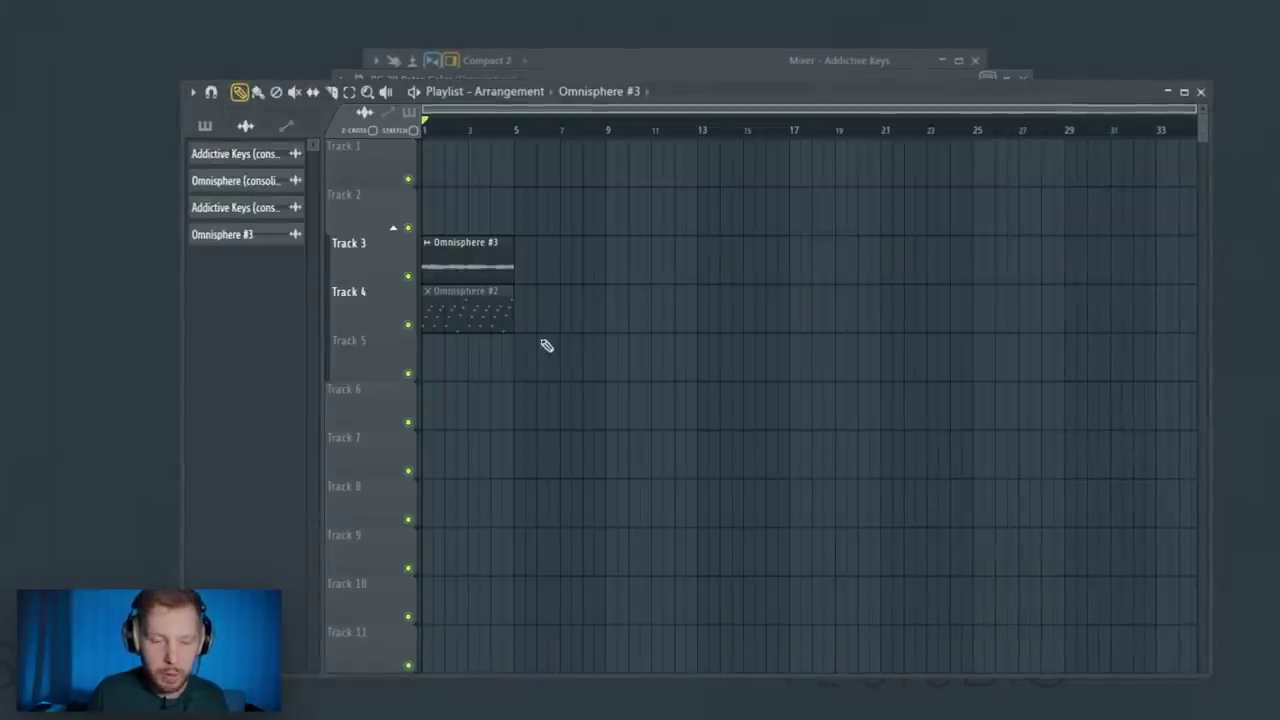
# Step: Arrange the full mixdown clip on track 4, put the duplicated separate part clips on tracks 5 to 7 directly after it, and play the arrangement
pyautogui.moveTo(247, 222); pyautogui.dragTo(689, 300)
pyautogui.moveTo(580, 349); pyautogui.dragTo(807, 470)
pyautogui.moveTo(755, 305); pyautogui.dragTo(575, 313)
pyautogui.press('space')
pyautogui.click(677, 127)
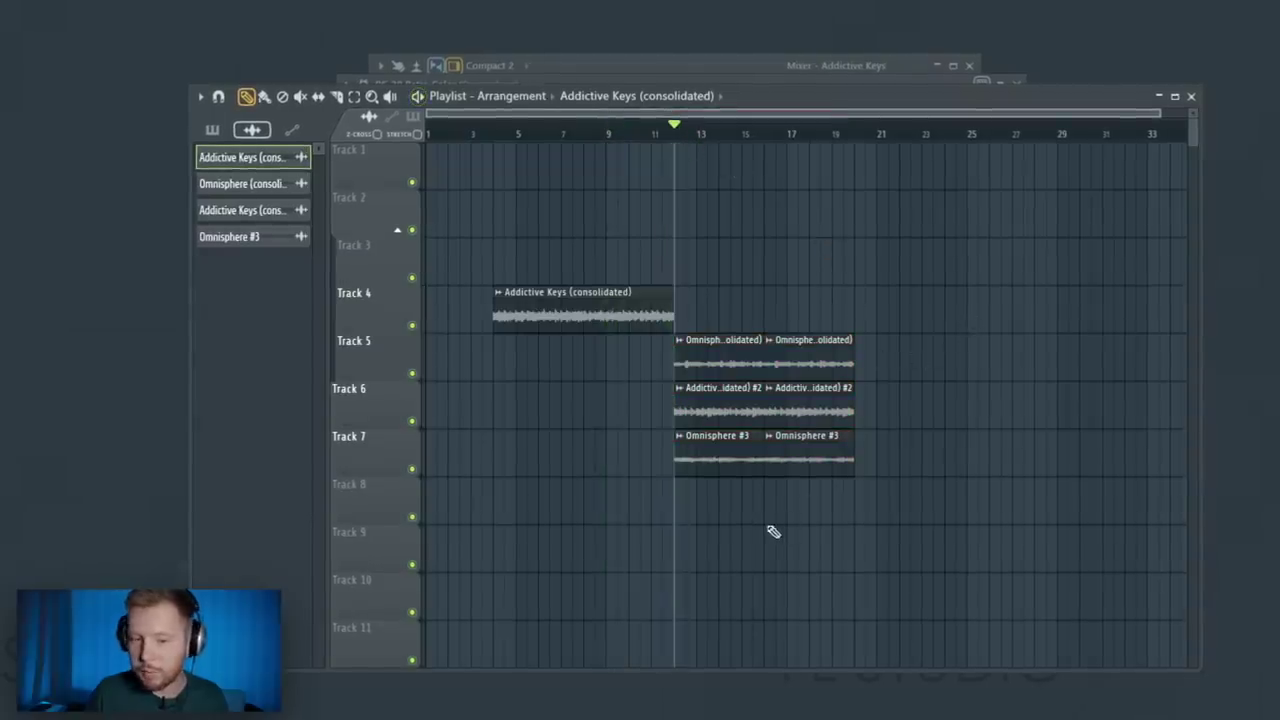
# Step: Open the sample settings of the Addictive Keys (consolidated) #2 clip on track 6
pyautogui.doubleClick(733, 405)
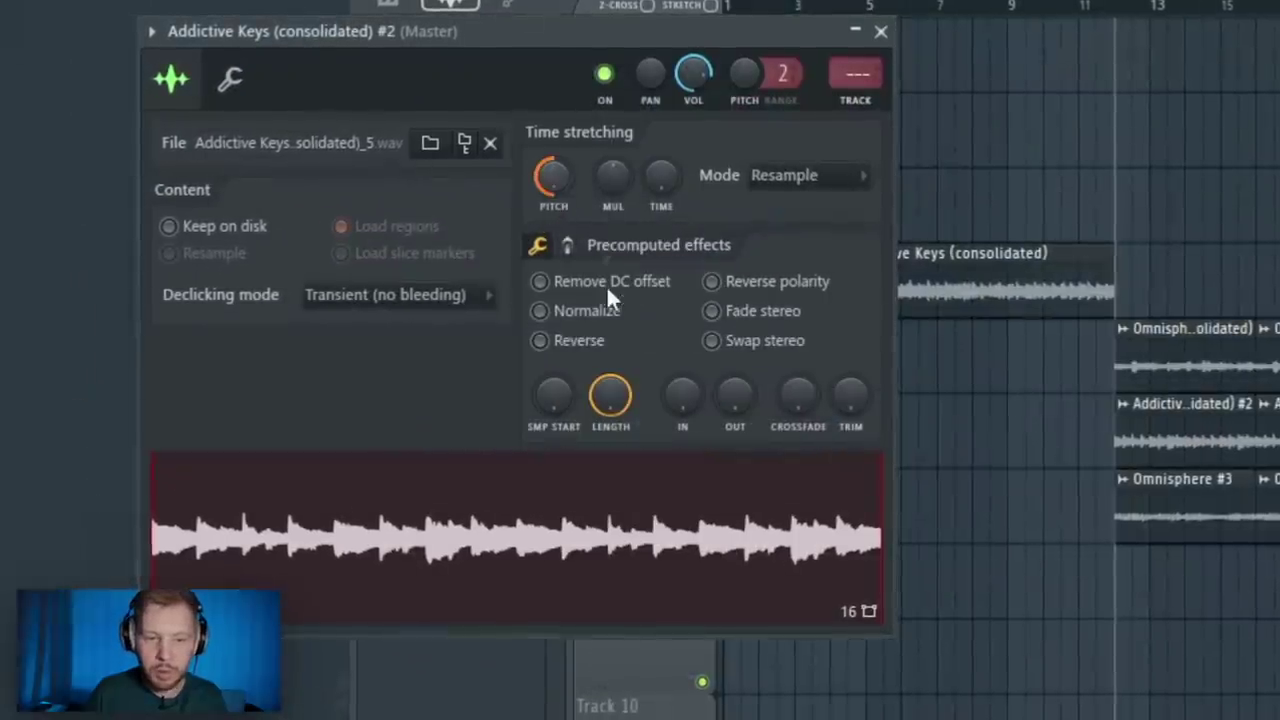